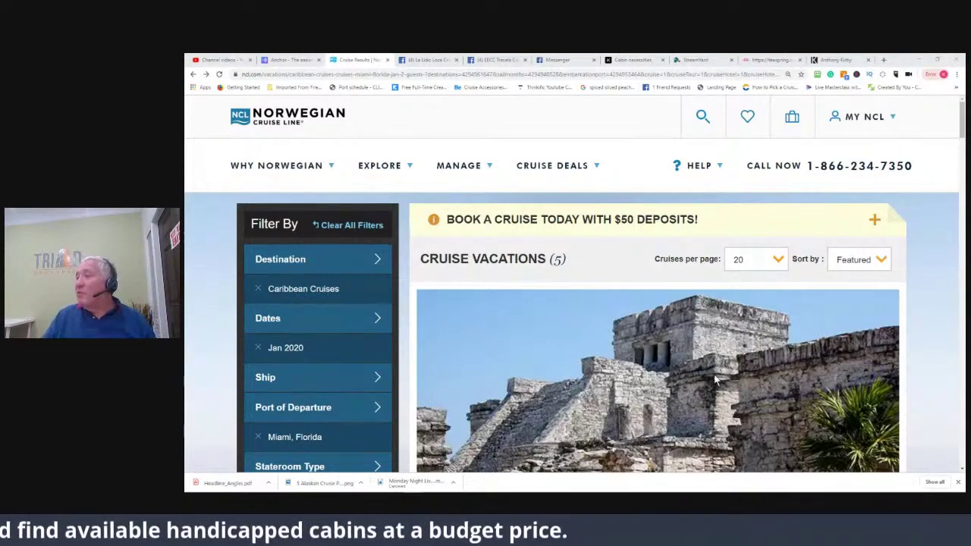
Sort the January 2020 Caribbean cruise results from Miami by price
{"action": "scroll", "coordinate": [518, 319], "scroll_direction": "down", "scroll_amount": 5}
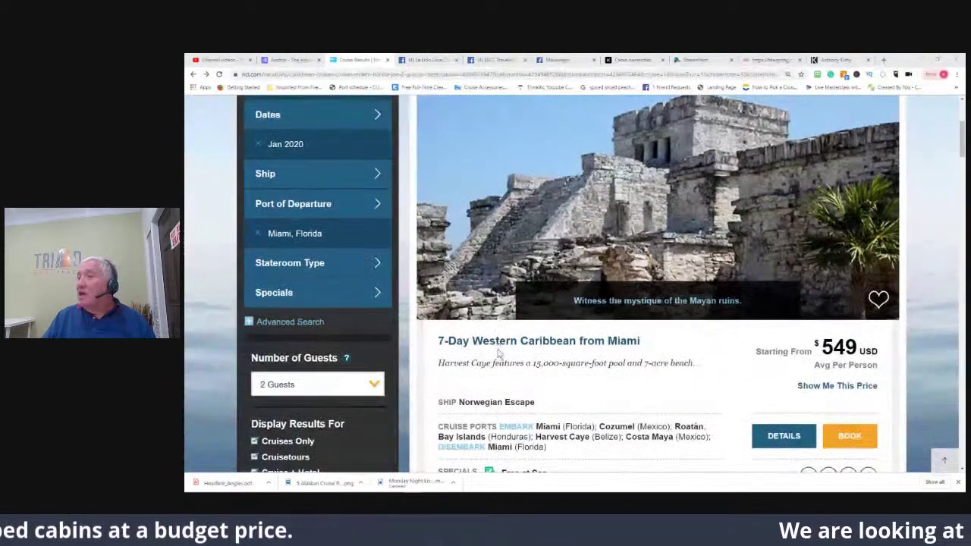
{"action": "scroll", "coordinate": [498, 342], "scroll_direction": "up", "scroll_amount": 5}
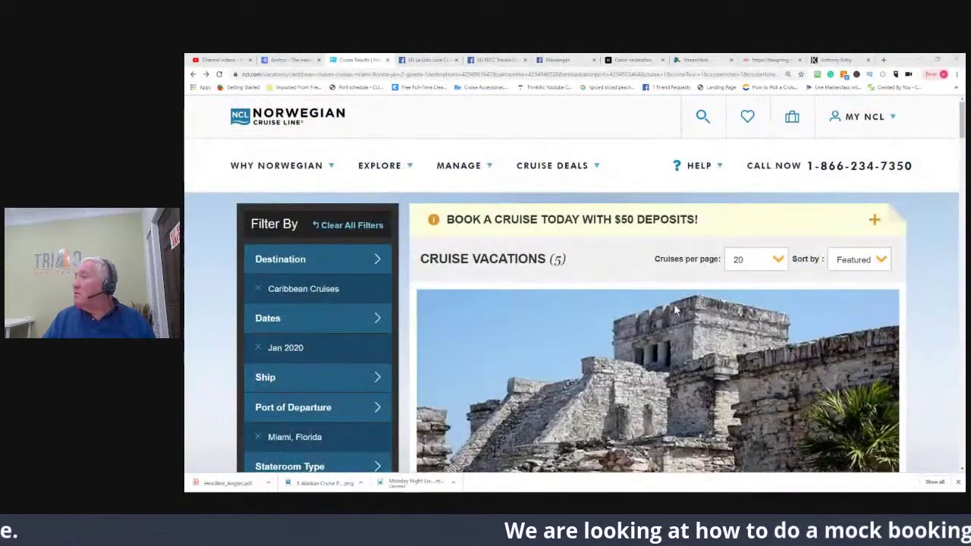
{"action": "scroll", "coordinate": [657, 316], "scroll_direction": "down", "scroll_amount": 5}
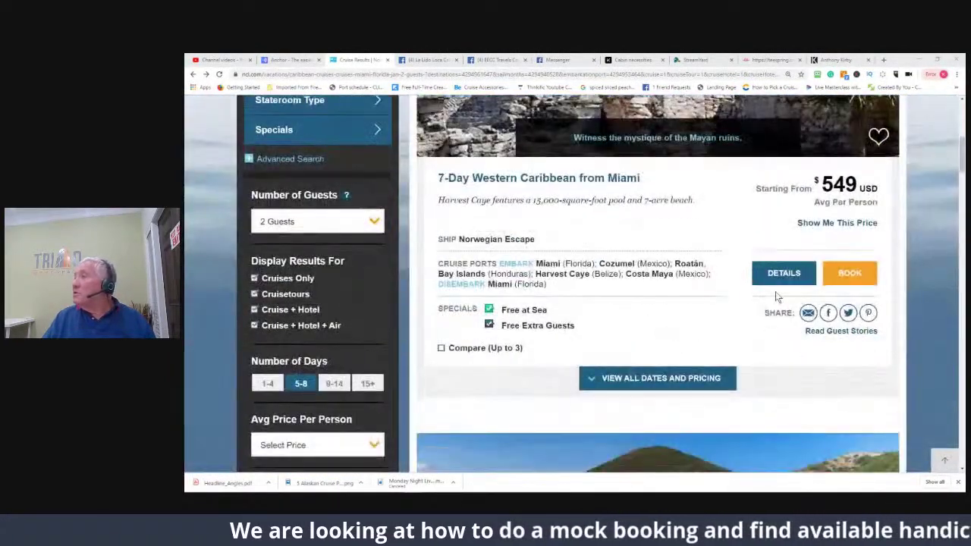
{"action": "scroll", "coordinate": [775, 291], "scroll_direction": "up", "scroll_amount": 5}
{"action": "left_click", "coordinate": [881, 261]}
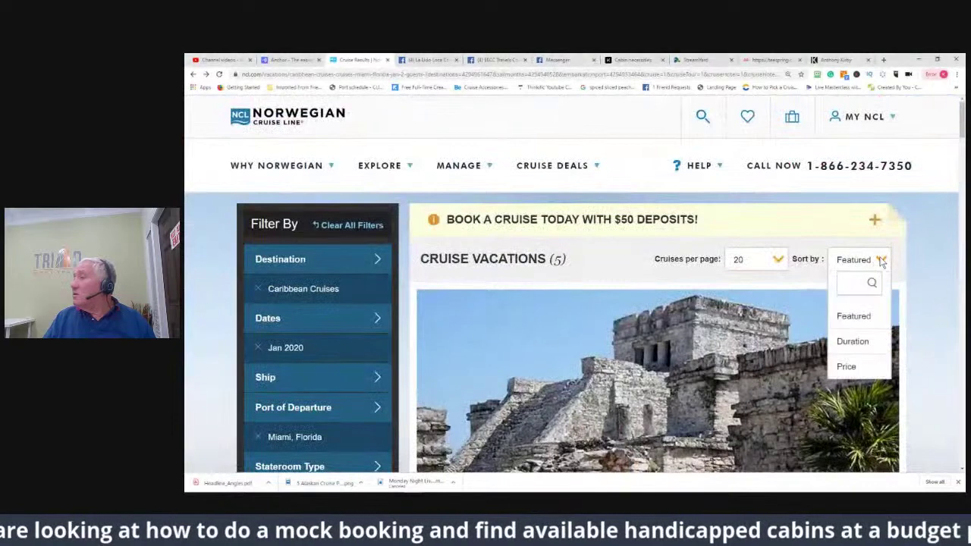
{"action": "left_click", "coordinate": [848, 367]}
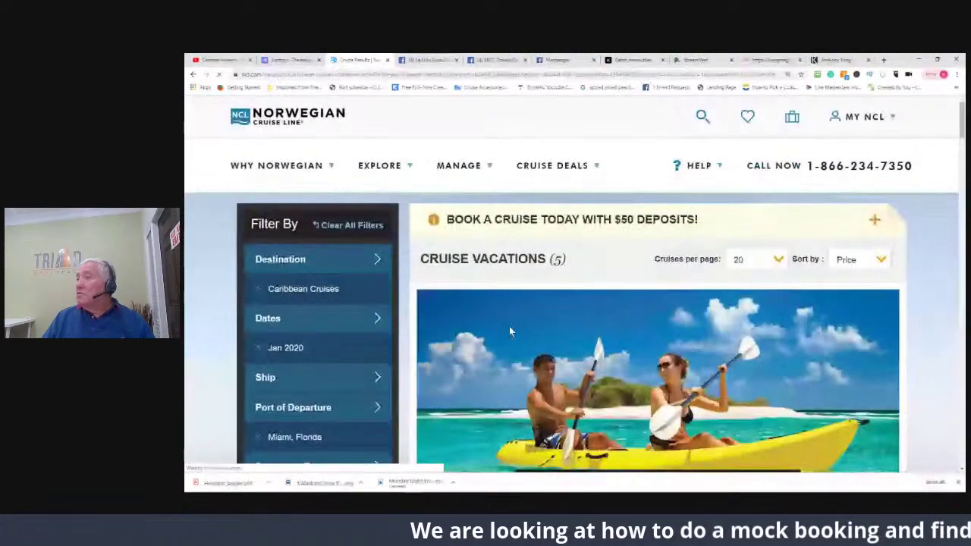
Show all departure dates and prices for the 5-Day Western Caribbean From Miami cruise on Norwegian Pearl
{"action": "scroll", "coordinate": [510, 332], "scroll_direction": "down", "scroll_amount": 5}
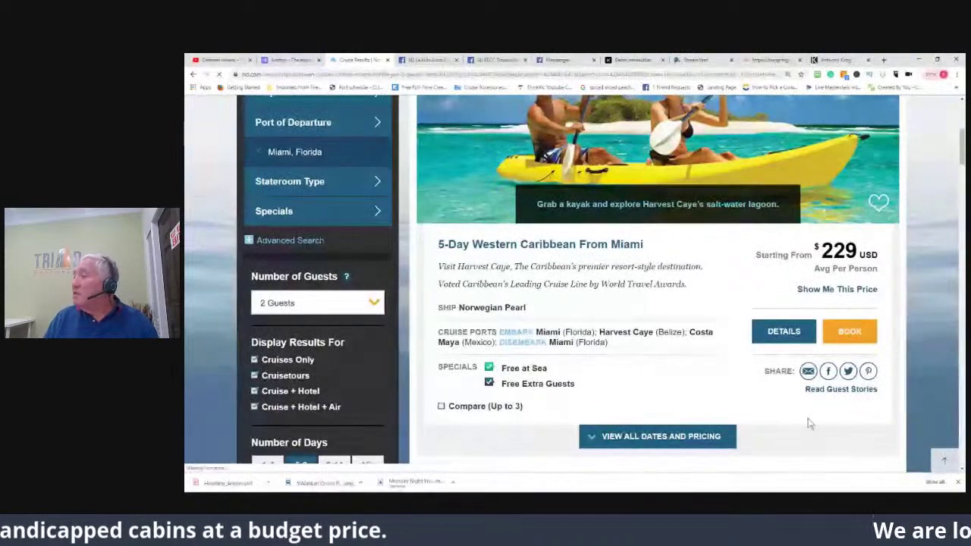
{"action": "left_click", "coordinate": [587, 447]}
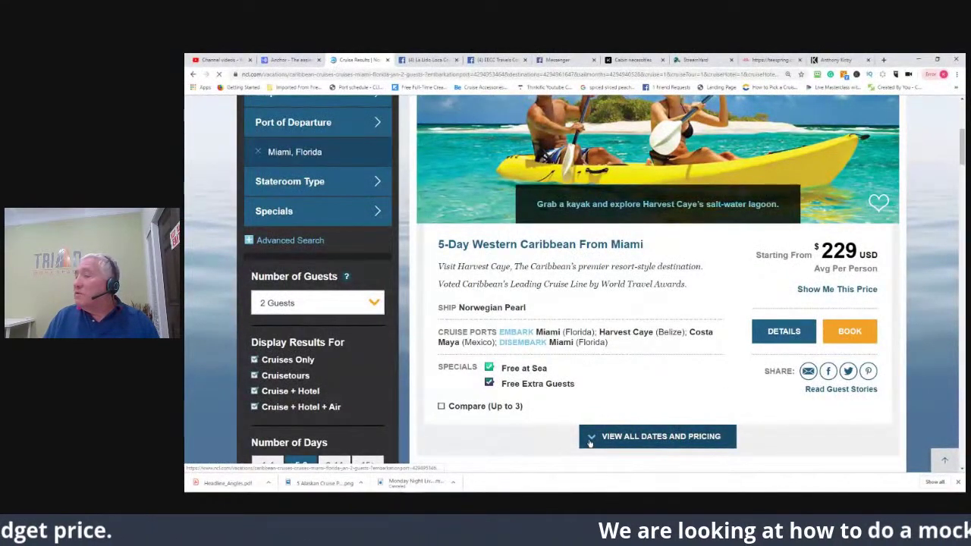
{"action": "scroll", "coordinate": [622, 413], "scroll_direction": "down", "scroll_amount": 2}
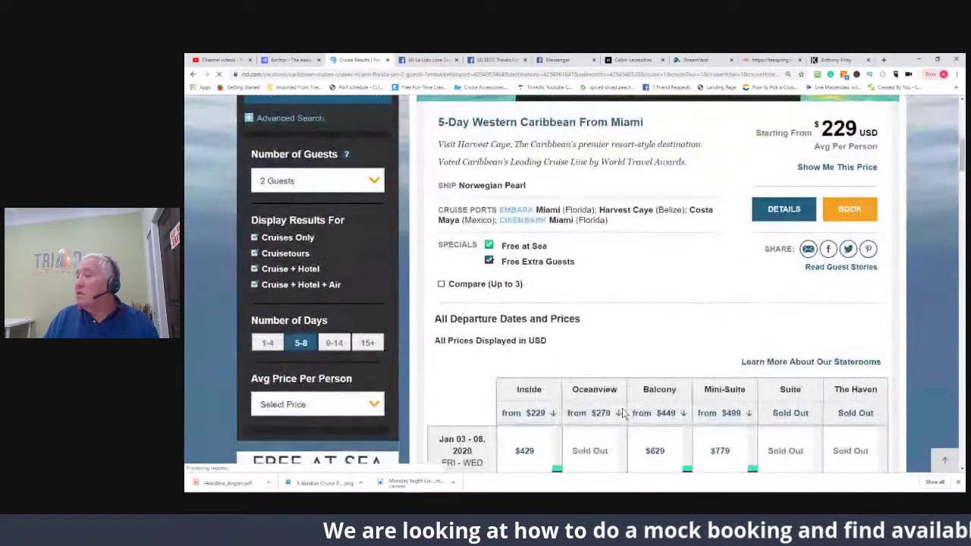
{"action": "scroll", "coordinate": [471, 421], "scroll_direction": "down", "scroll_amount": 1}
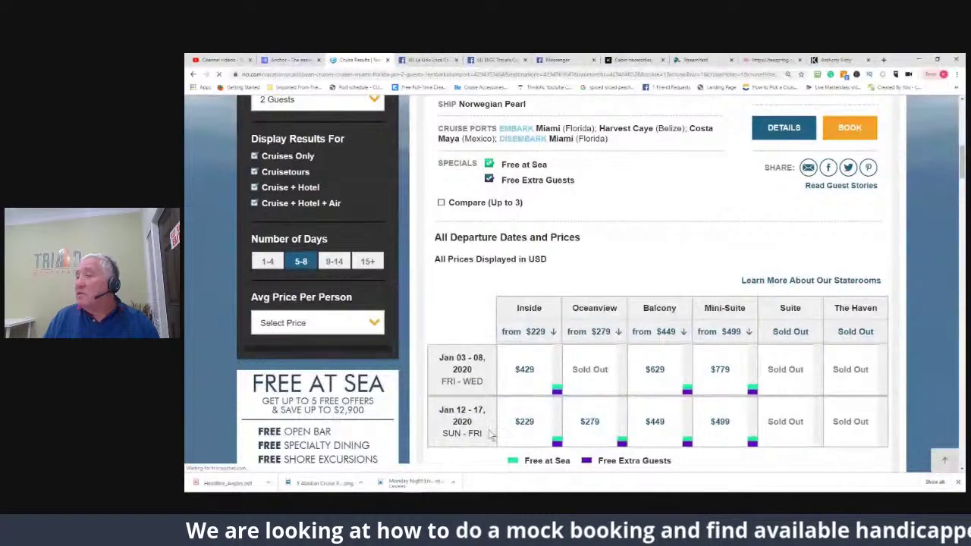
Start booking an inside stateroom on the January 12–17, 2020 sailing and confirm 2 guests
{"action": "right_click", "coordinate": [468, 387]}
{"action": "left_click", "coordinate": [524, 434]}
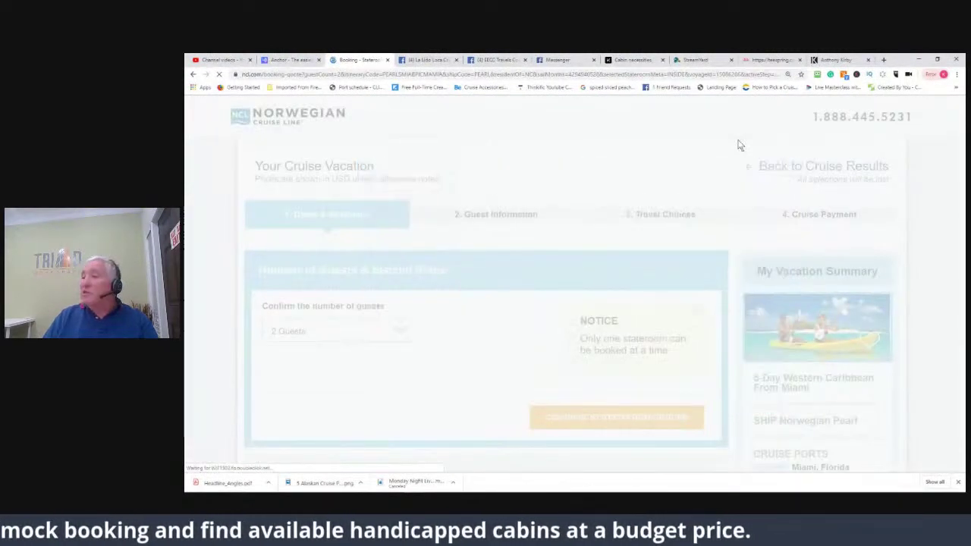
{"action": "left_click", "coordinate": [626, 419]}
Examine the inside stateroom options for accessible availability and read the Sail Away Inside description, features, decks and price
{"action": "scroll", "coordinate": [566, 372], "scroll_direction": "down", "scroll_amount": 3}
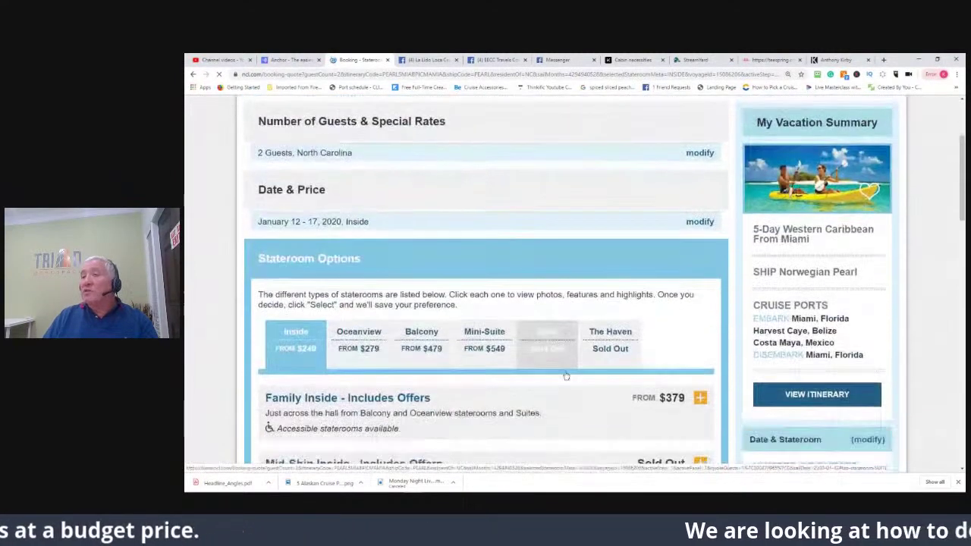
{"action": "scroll", "coordinate": [566, 377], "scroll_direction": "down", "scroll_amount": 4}
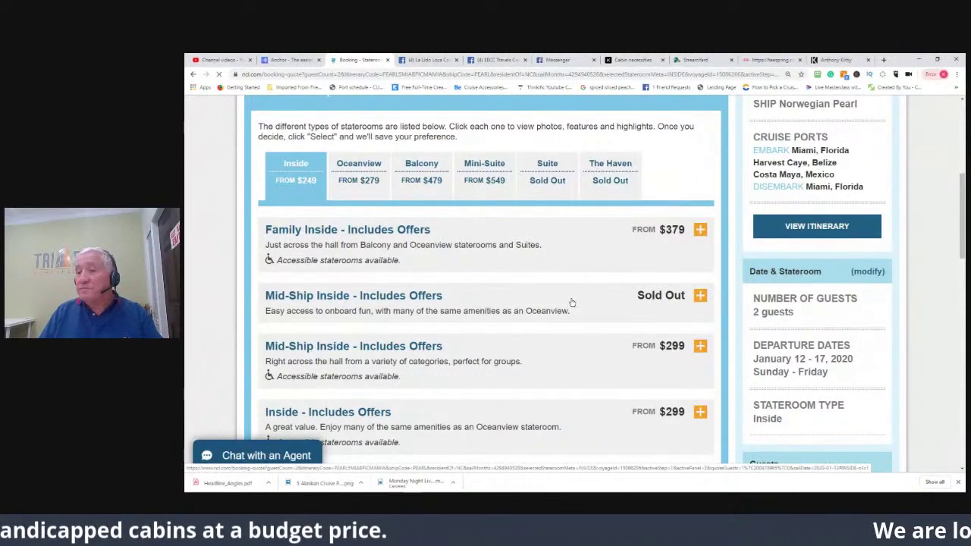
{"action": "scroll", "coordinate": [570, 301], "scroll_direction": "down", "scroll_amount": 2}
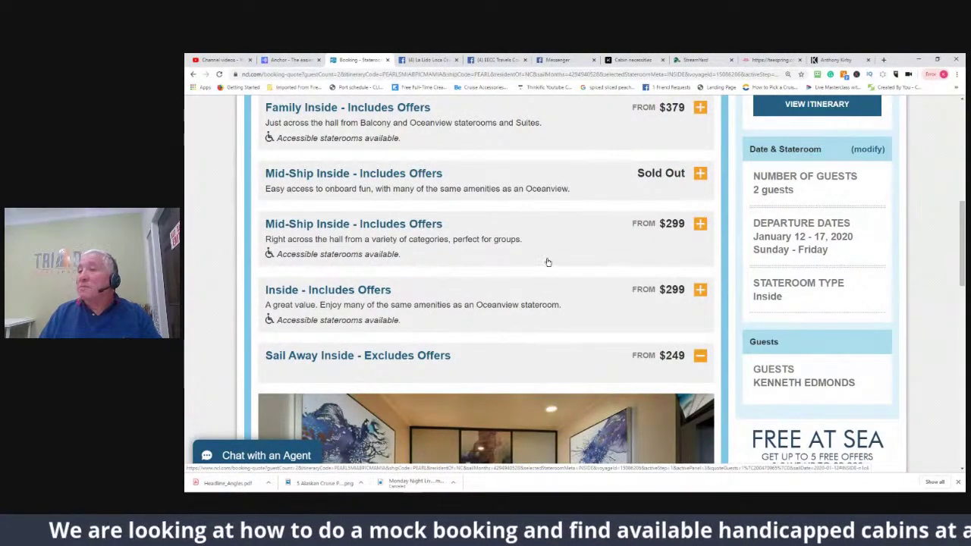
{"action": "scroll", "coordinate": [562, 294], "scroll_direction": "down", "scroll_amount": 1}
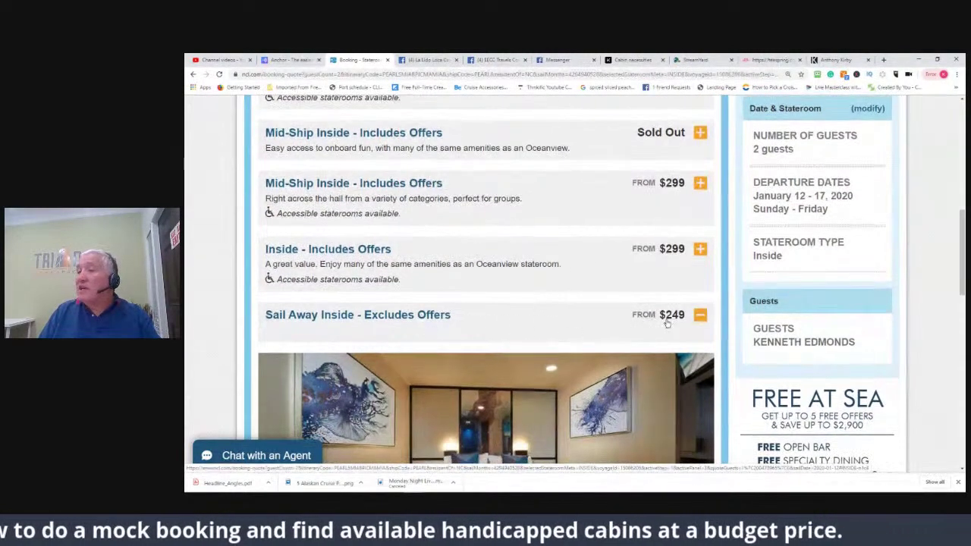
{"action": "scroll", "coordinate": [543, 322], "scroll_direction": "down", "scroll_amount": 6}
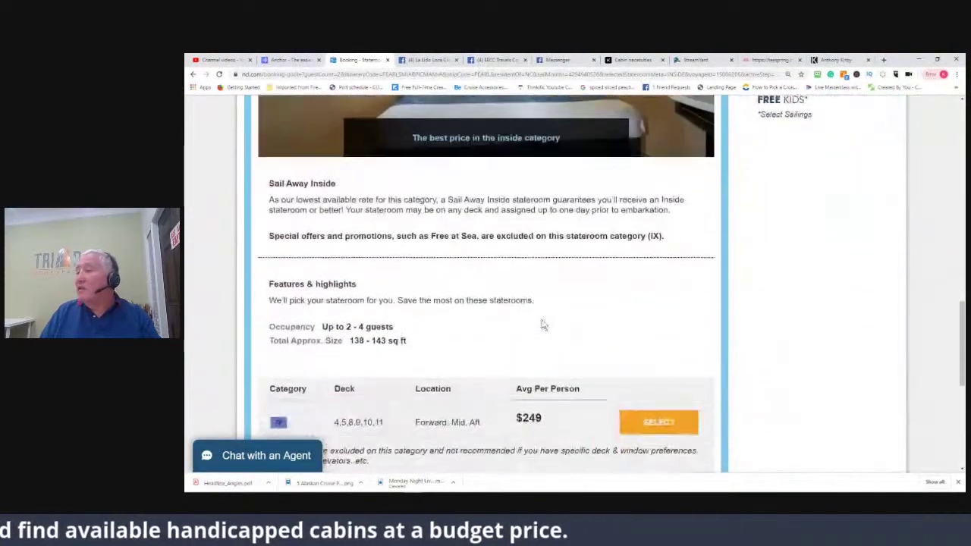
{"action": "scroll", "coordinate": [557, 328], "scroll_direction": "down", "scroll_amount": 1}
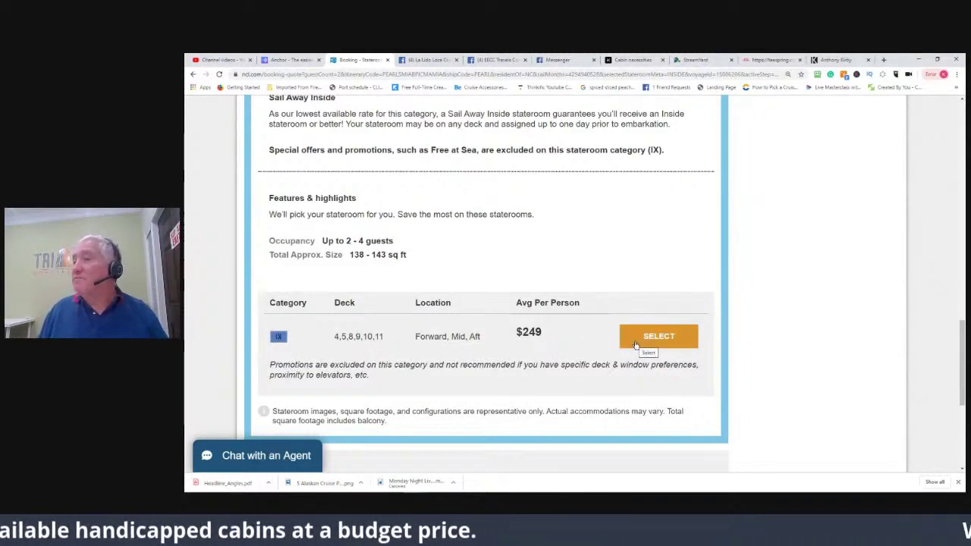
{"action": "scroll", "coordinate": [636, 346], "scroll_direction": "up", "scroll_amount": 3}
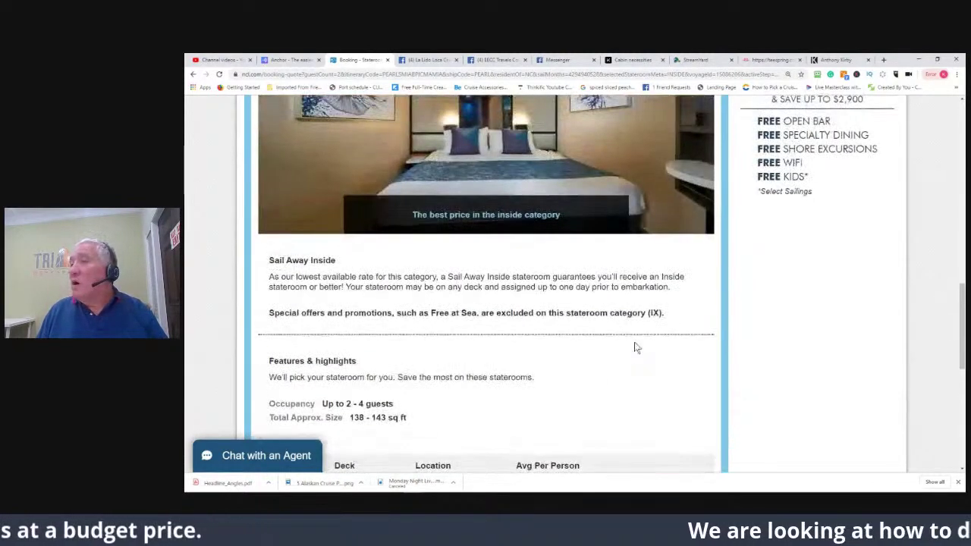
{"action": "scroll", "coordinate": [636, 346], "scroll_direction": "down", "scroll_amount": 3}
{"action": "scroll", "coordinate": [631, 342], "scroll_direction": "down", "scroll_amount": 2}
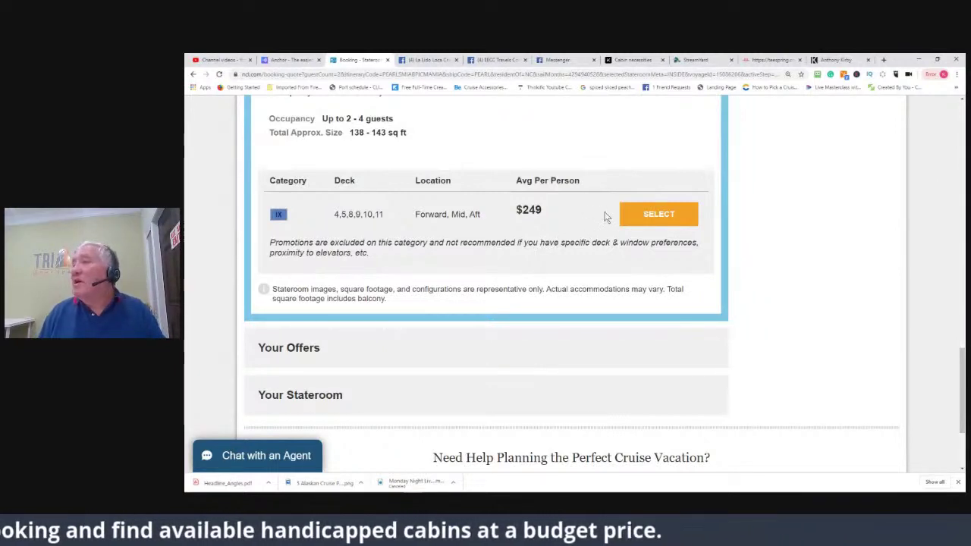
{"action": "scroll", "coordinate": [591, 243], "scroll_direction": "up", "scroll_amount": 3}
{"action": "scroll", "coordinate": [485, 347], "scroll_direction": "up", "scroll_amount": 1}
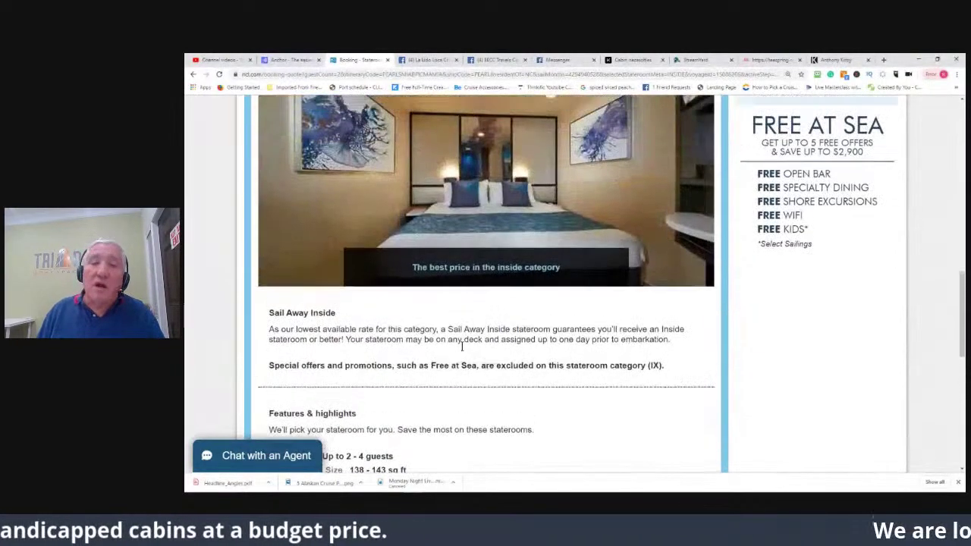
{"action": "scroll", "coordinate": [461, 346], "scroll_direction": "up", "scroll_amount": 1}
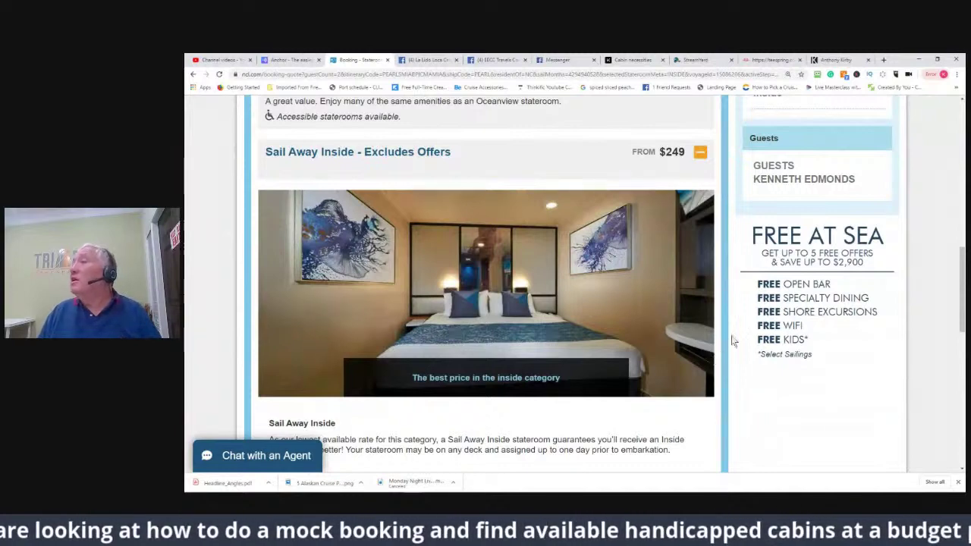
Expand the Inside - Includes Offers staterooms and select category IF, forward on decks 4 and 5
{"action": "scroll", "coordinate": [506, 334], "scroll_direction": "up", "scroll_amount": 1}
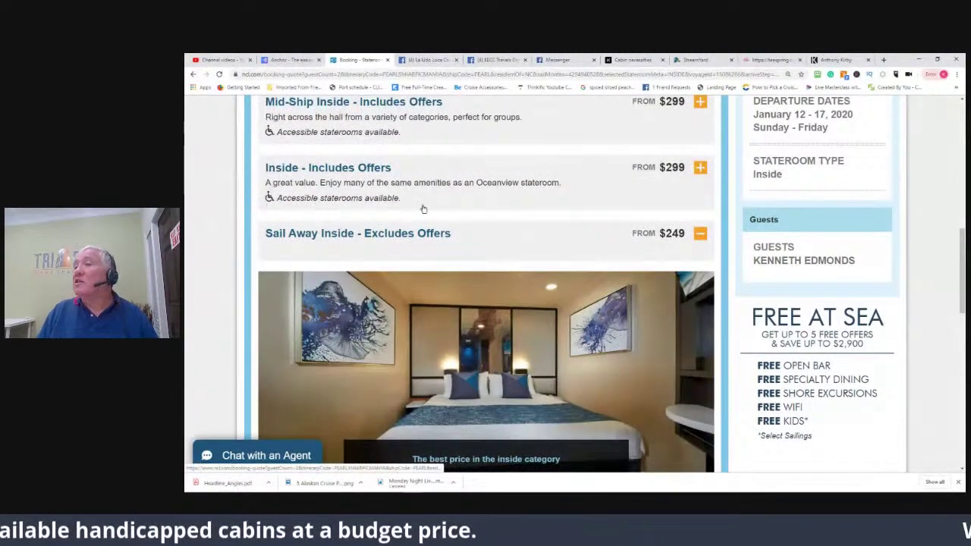
{"action": "scroll", "coordinate": [652, 225], "scroll_direction": "up", "scroll_amount": 1}
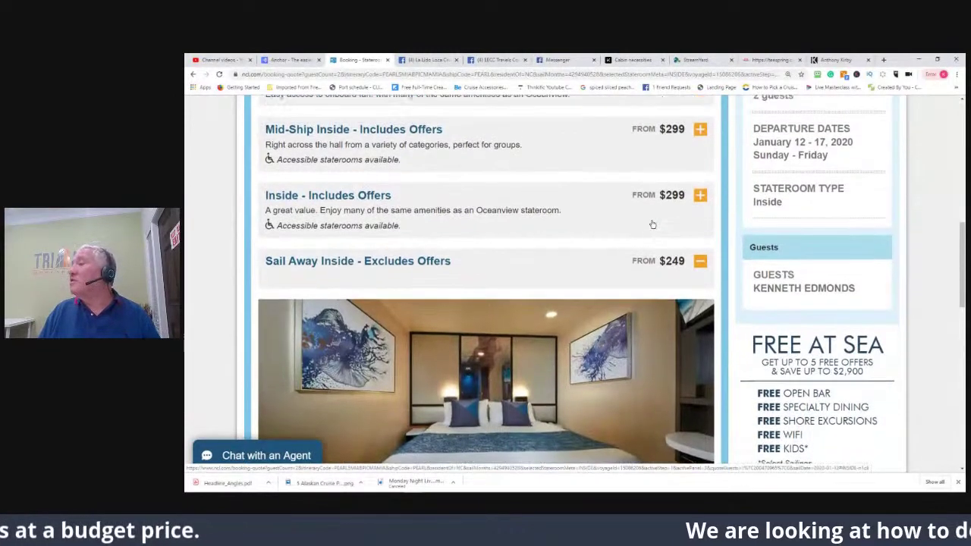
{"action": "scroll", "coordinate": [652, 225], "scroll_direction": "up", "scroll_amount": 2}
{"action": "left_click", "coordinate": [701, 250]}
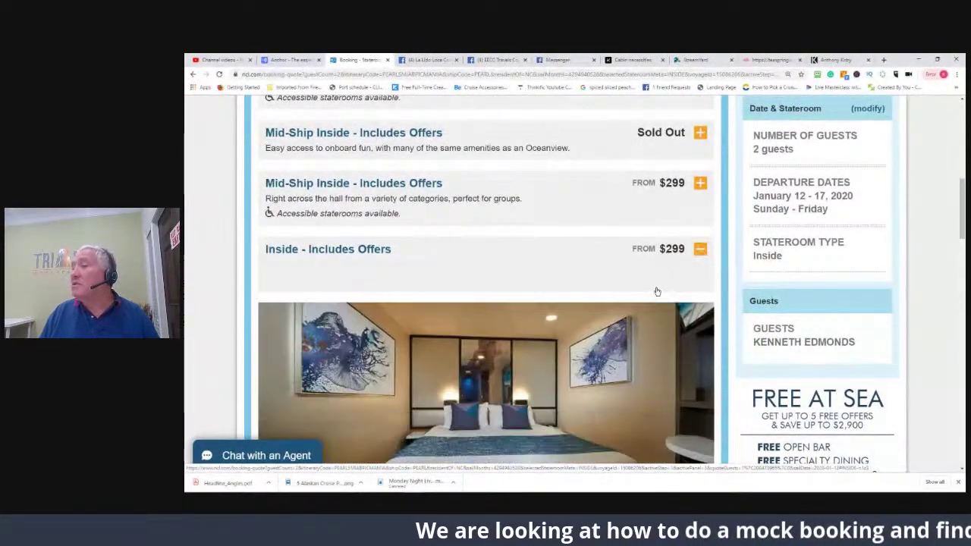
{"action": "scroll", "coordinate": [597, 299], "scroll_direction": "down", "scroll_amount": 6}
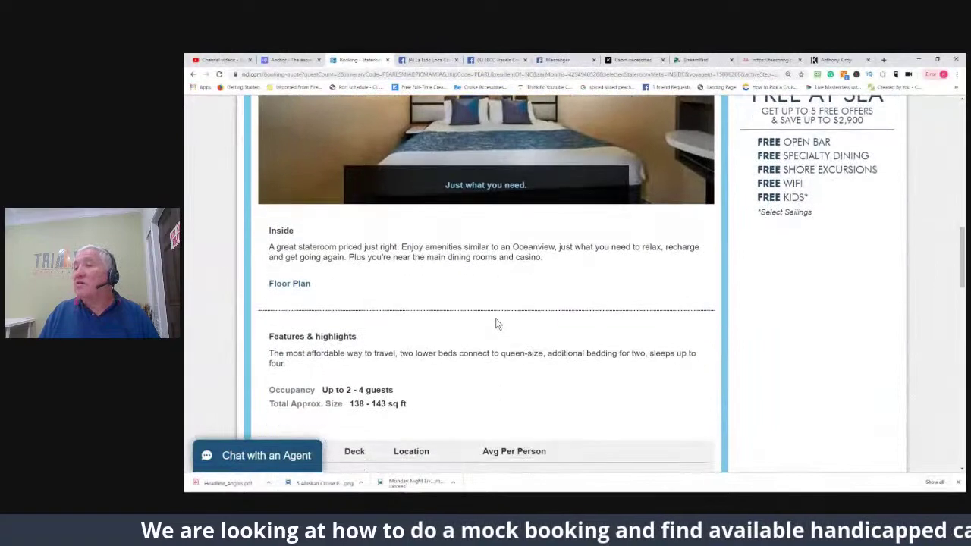
{"action": "scroll", "coordinate": [495, 319], "scroll_direction": "down", "scroll_amount": 1}
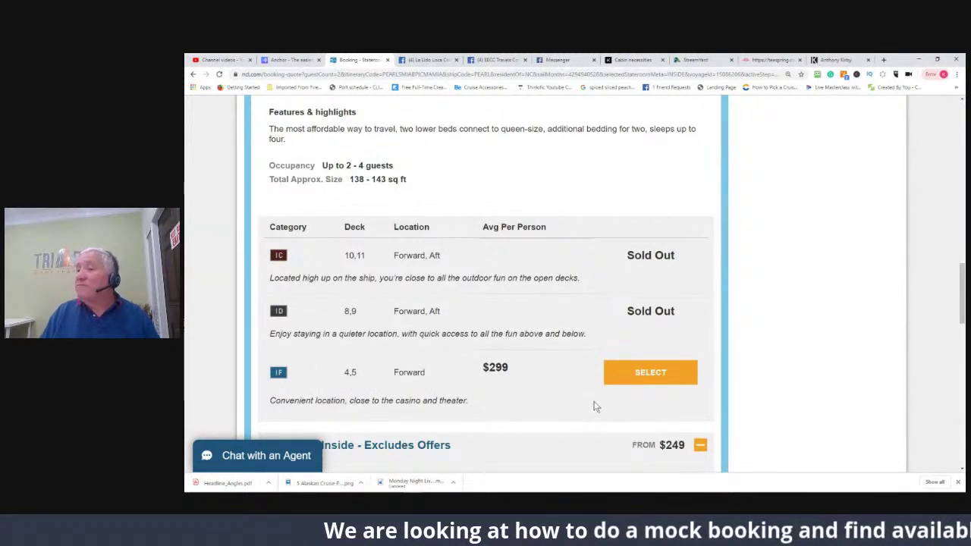
{"action": "left_click", "coordinate": [637, 374]}
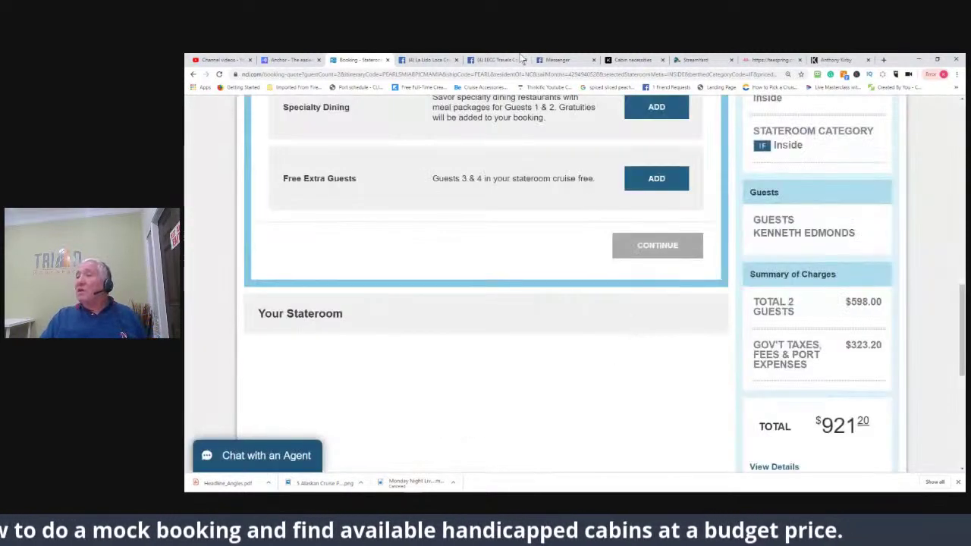
Add the Excursion Credits offer under Free at Sea and continue to the stateroom choice
{"action": "scroll", "coordinate": [546, 213], "scroll_direction": "up", "scroll_amount": 2}
{"action": "scroll", "coordinate": [582, 350], "scroll_direction": "down", "scroll_amount": 2}
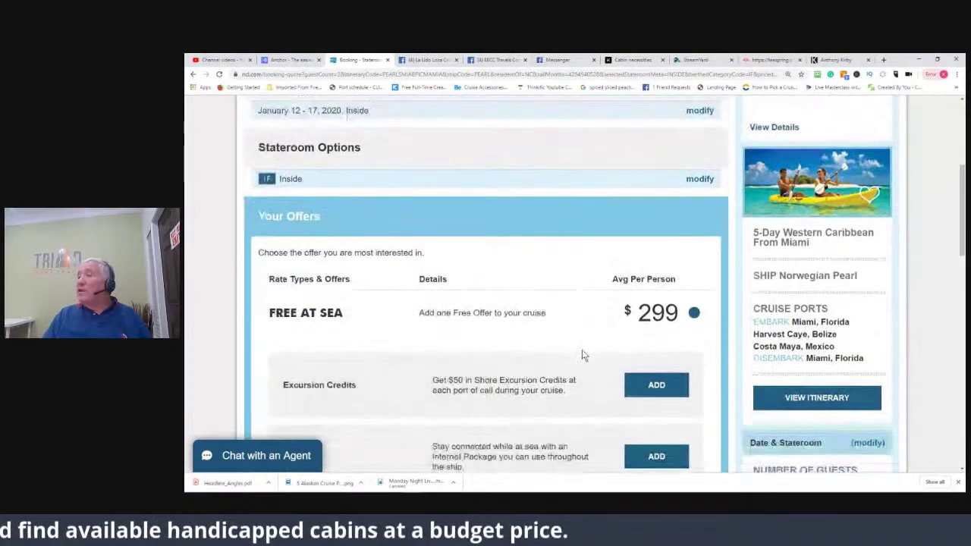
{"action": "left_click", "coordinate": [655, 324]}
{"action": "scroll", "coordinate": [646, 345], "scroll_direction": "down", "scroll_amount": 4}
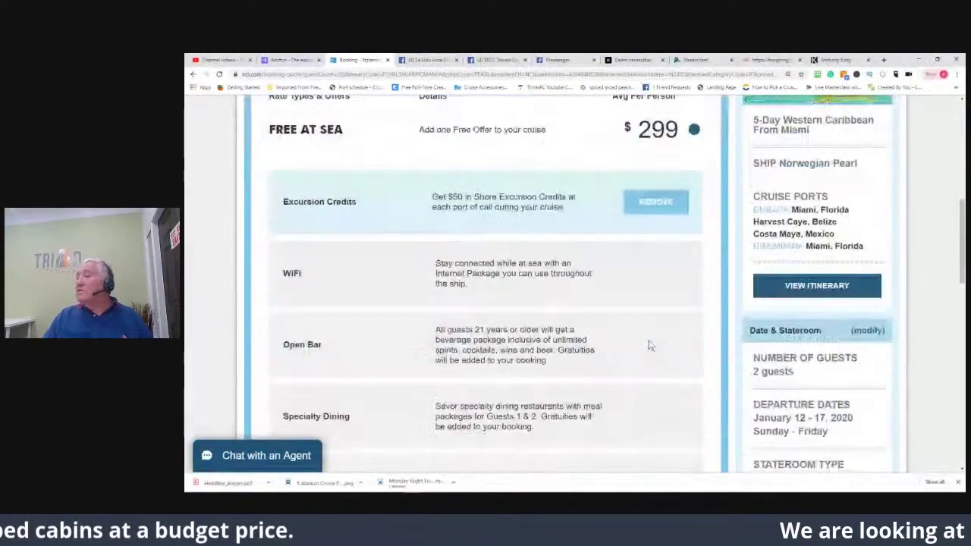
{"action": "scroll", "coordinate": [645, 347], "scroll_direction": "down", "scroll_amount": 2}
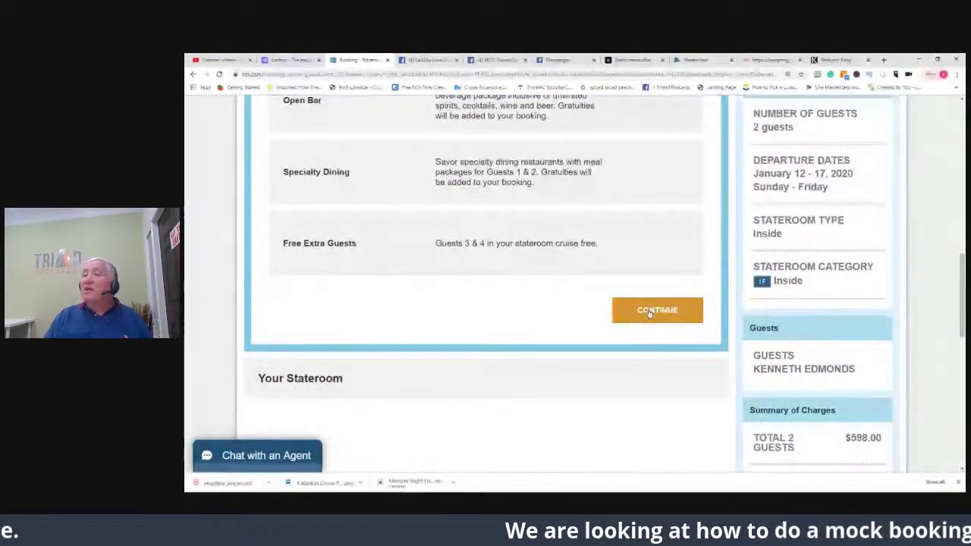
{"action": "left_click", "coordinate": [651, 309]}
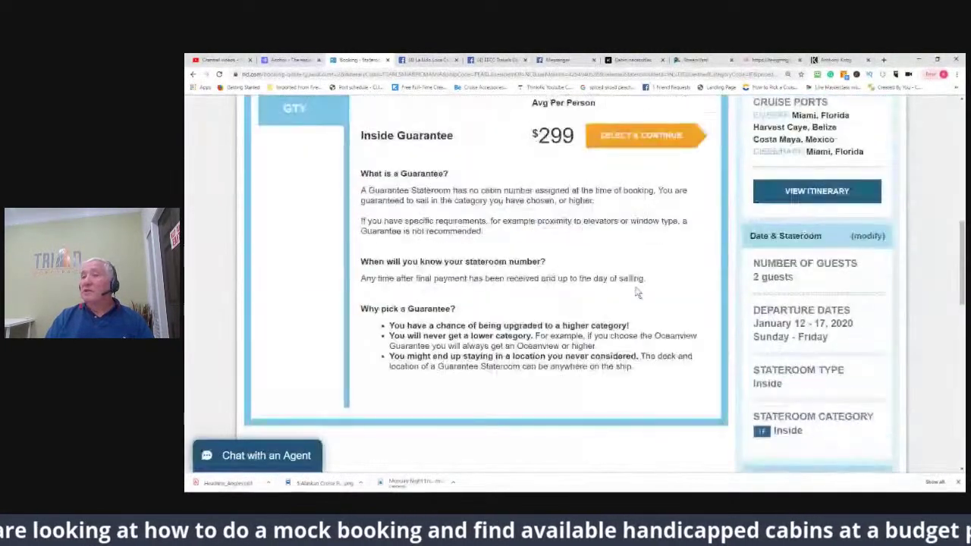
Review the Inside Guarantee stateroom choice and reopen the Stateroom Options section for modification
{"action": "scroll", "coordinate": [638, 294], "scroll_direction": "up", "scroll_amount": 2}
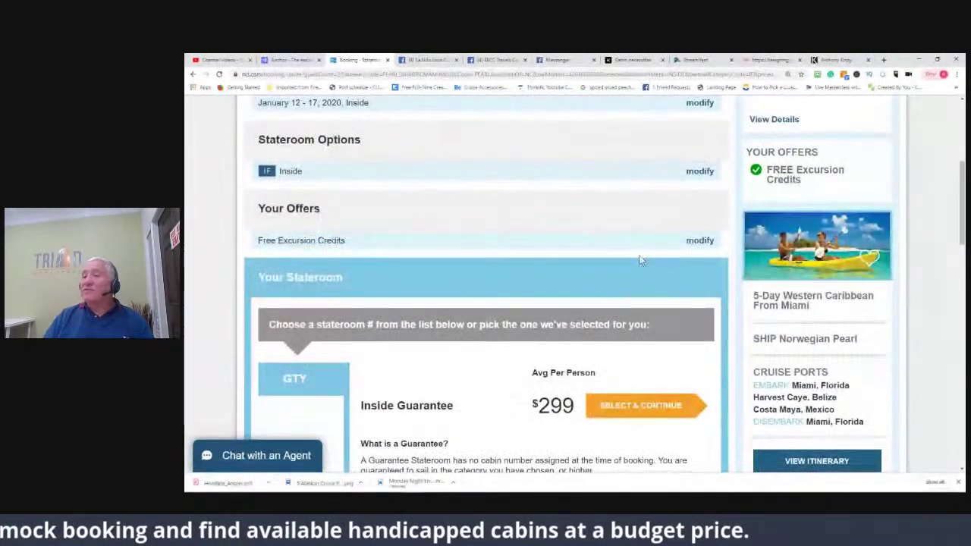
{"action": "scroll", "coordinate": [430, 436], "scroll_direction": "down", "scroll_amount": 2}
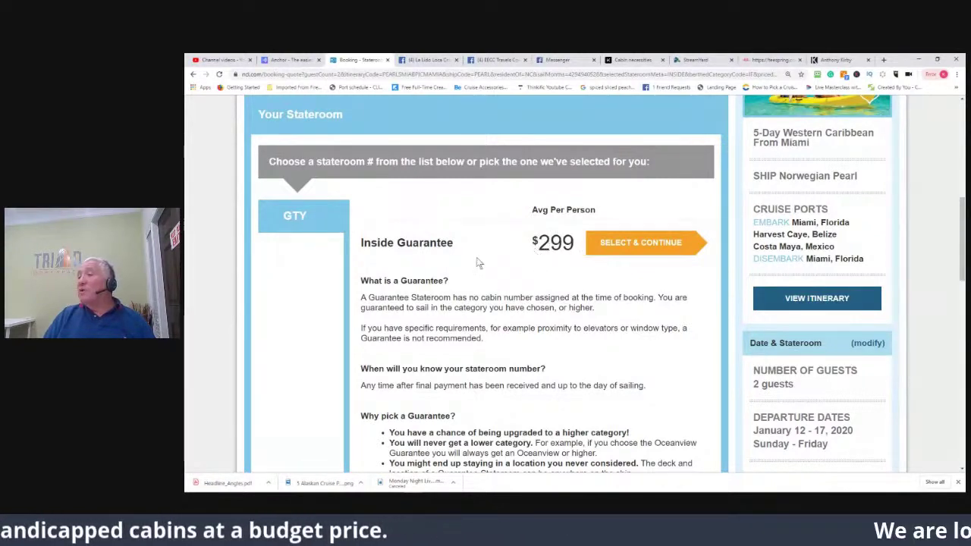
{"action": "scroll", "coordinate": [466, 267], "scroll_direction": "up", "scroll_amount": 4}
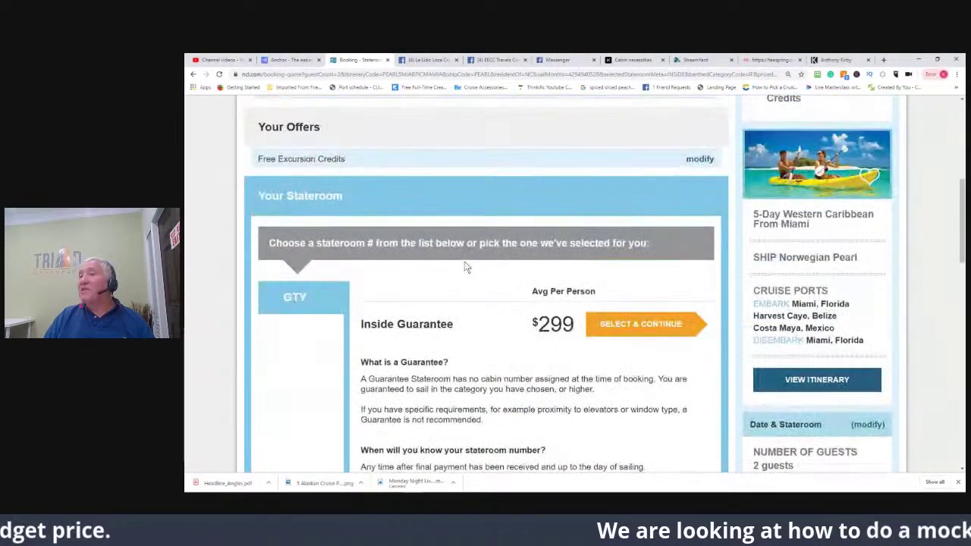
{"action": "scroll", "coordinate": [466, 267], "scroll_direction": "up", "scroll_amount": 1}
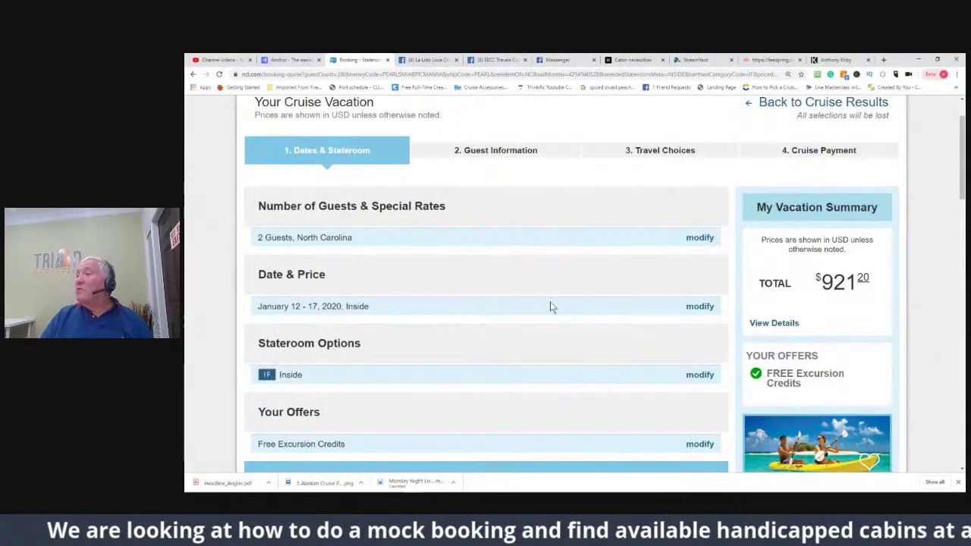
{"action": "scroll", "coordinate": [645, 344], "scroll_direction": "down", "scroll_amount": 1}
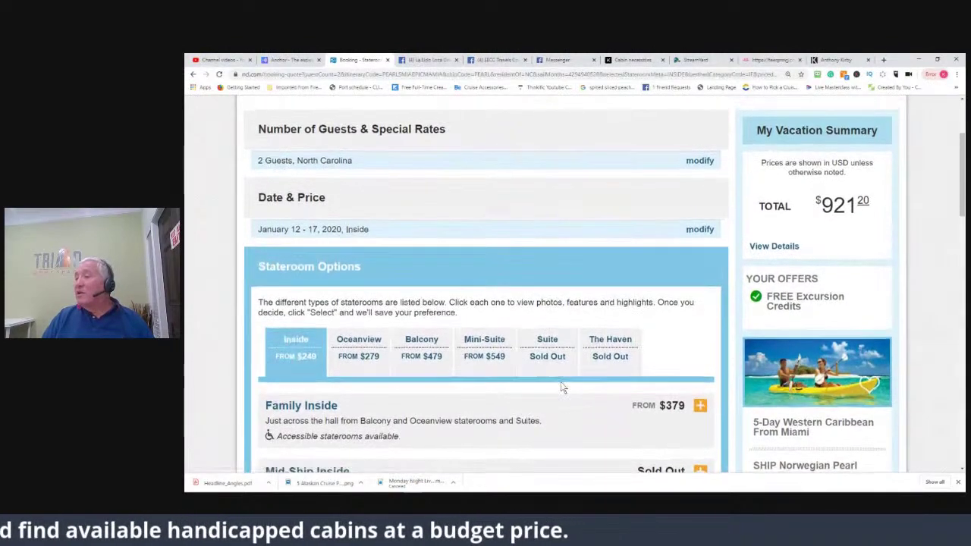
Expand the available Mid-Ship Inside staterooms and select category IE, mid-ship on decks 4 and 5
{"action": "scroll", "coordinate": [560, 383], "scroll_direction": "down", "scroll_amount": 3}
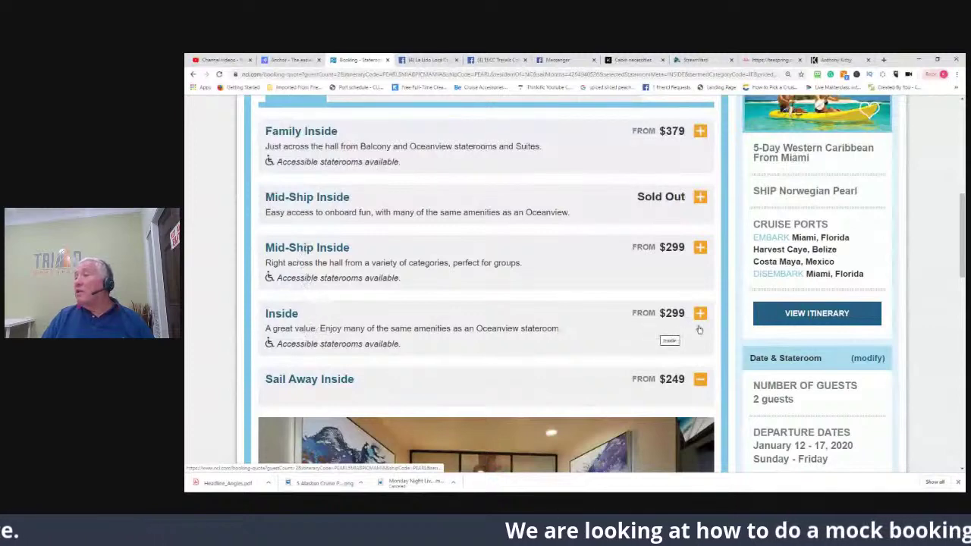
{"action": "left_click", "coordinate": [699, 248]}
{"action": "scroll", "coordinate": [557, 255], "scroll_direction": "down", "scroll_amount": 5}
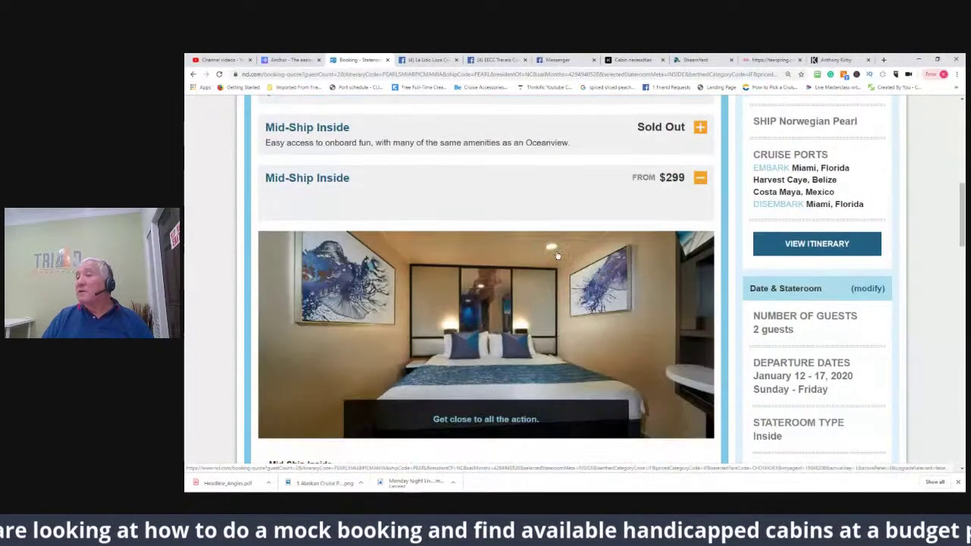
{"action": "scroll", "coordinate": [555, 250], "scroll_direction": "down", "scroll_amount": 2}
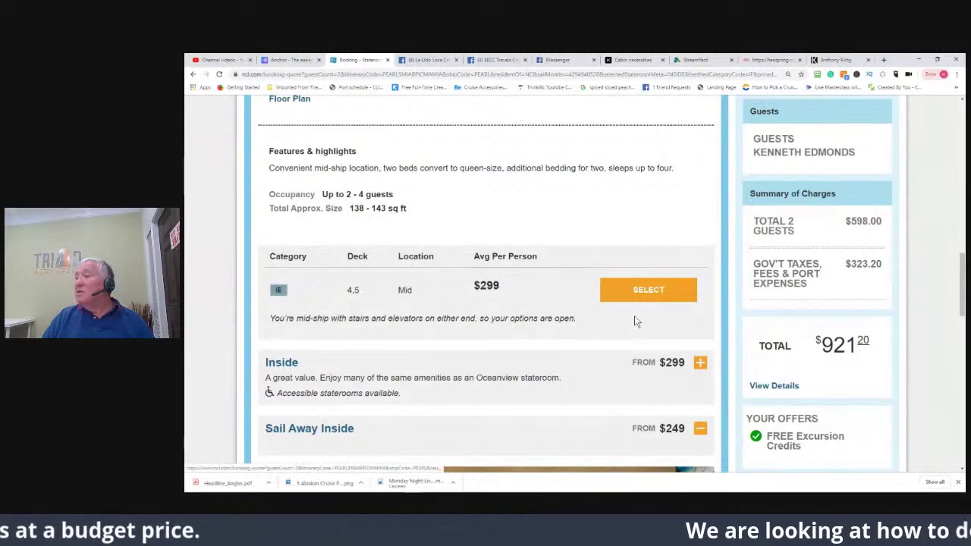
{"action": "left_click", "coordinate": [650, 295]}
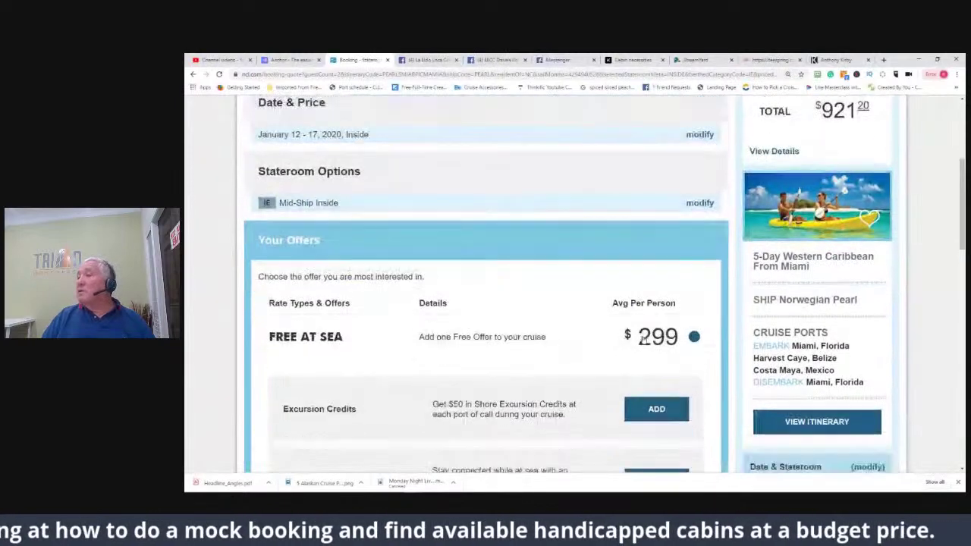
Add the Excursion Credits offer to the Mid-Ship Inside booking and continue to the stateroom choice
{"action": "scroll", "coordinate": [643, 340], "scroll_direction": "down", "scroll_amount": 2}
{"action": "left_click", "coordinate": [649, 327]}
{"action": "scroll", "coordinate": [607, 330], "scroll_direction": "down", "scroll_amount": 8}
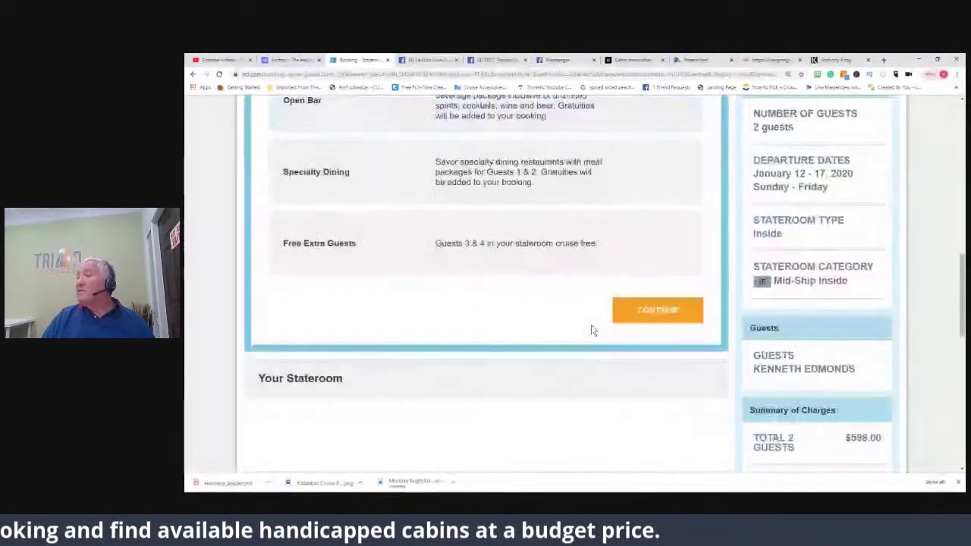
{"action": "left_click", "coordinate": [658, 310]}
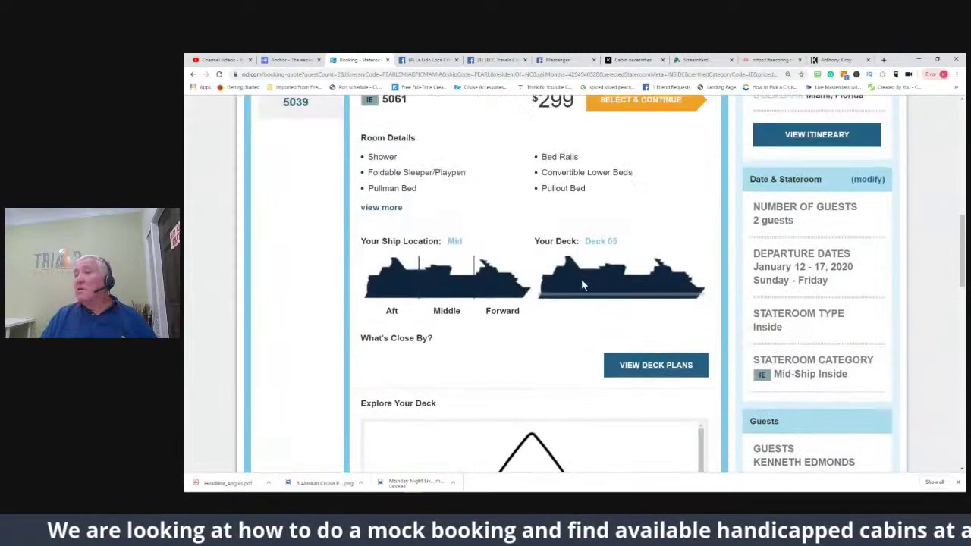
Examine the Mid-Ship Inside stateroom choice for accessible availability, room details, ship location and the deck 5 plan
{"action": "scroll", "coordinate": [294, 387], "scroll_direction": "up", "scroll_amount": 5}
{"action": "scroll", "coordinate": [303, 327], "scroll_direction": "down", "scroll_amount": 2}
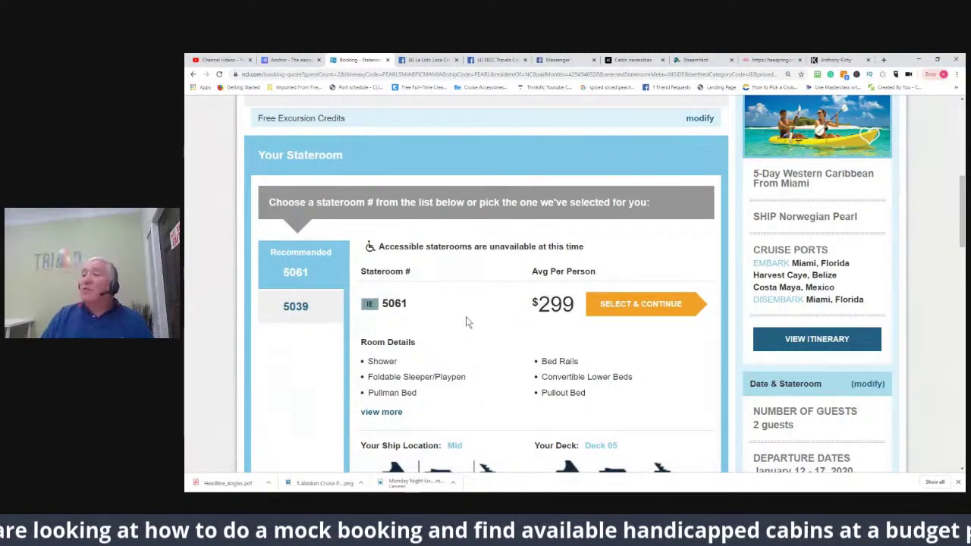
{"action": "scroll", "coordinate": [466, 317], "scroll_direction": "down", "scroll_amount": 3}
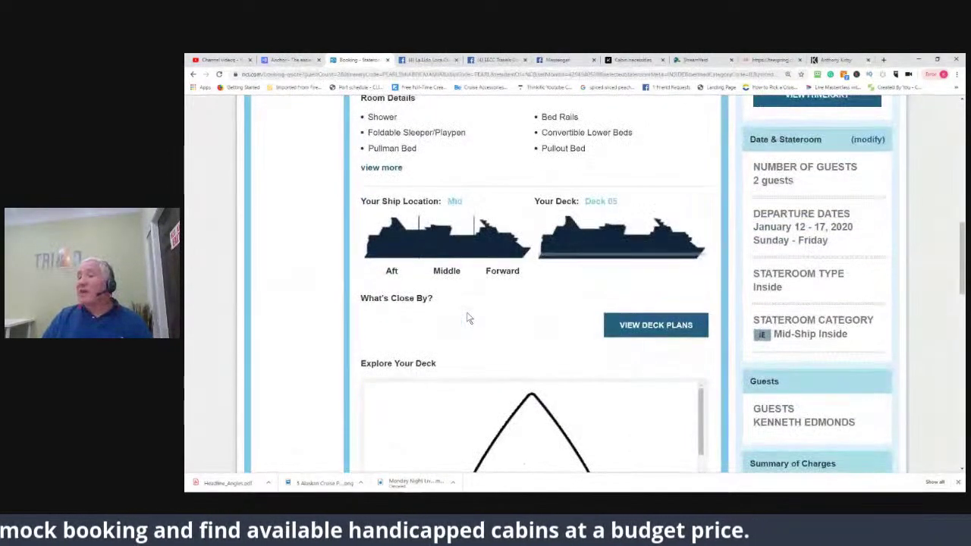
{"action": "scroll", "coordinate": [468, 319], "scroll_direction": "down", "scroll_amount": 5}
{"action": "scroll", "coordinate": [467, 320], "scroll_direction": "down", "scroll_amount": 5}
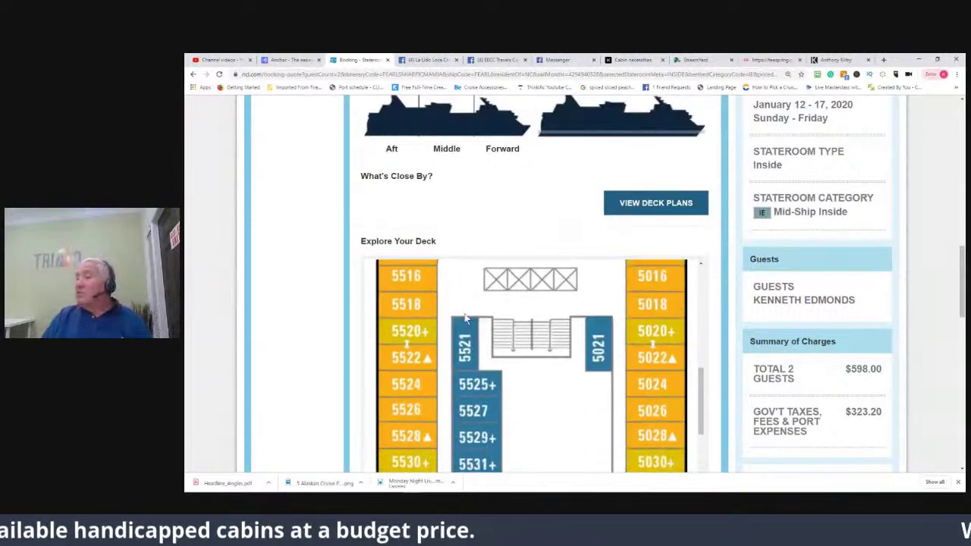
{"action": "scroll", "coordinate": [486, 288], "scroll_direction": "up", "scroll_amount": 10}
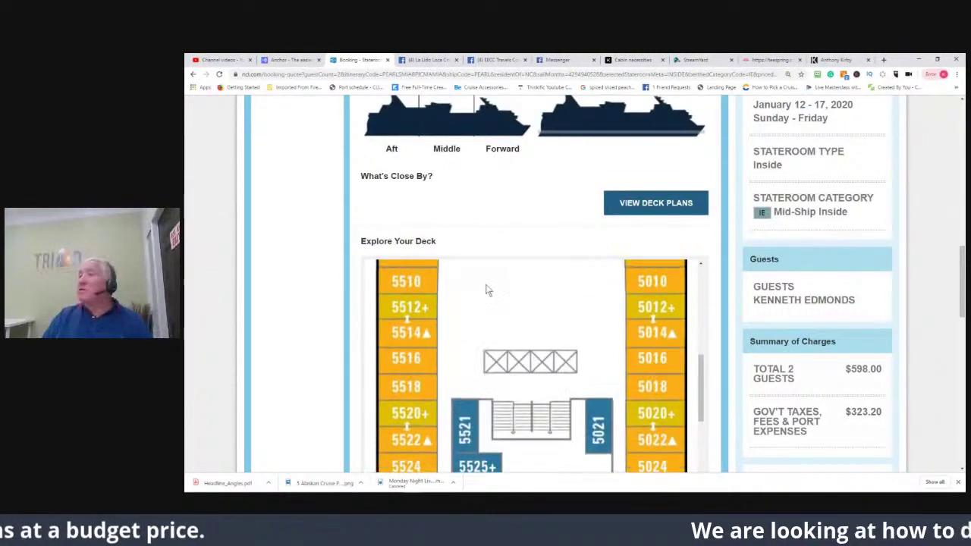
{"action": "scroll", "coordinate": [491, 278], "scroll_direction": "up", "scroll_amount": 10}
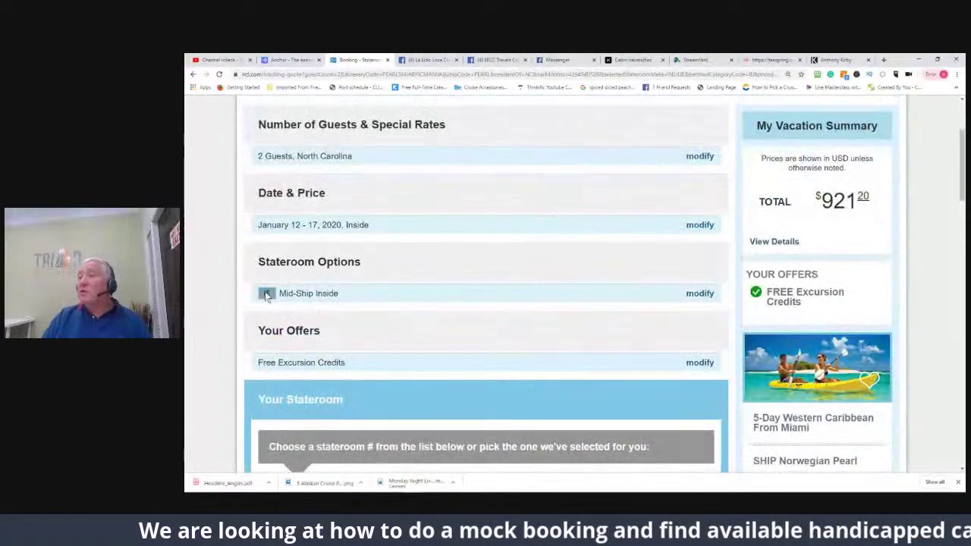
Reopen the Stateroom Options and select the Family Inside category I1, forward and aft on decks 8 to 11
{"action": "left_click", "coordinate": [699, 293]}
{"action": "scroll", "coordinate": [553, 354], "scroll_direction": "down", "scroll_amount": 2}
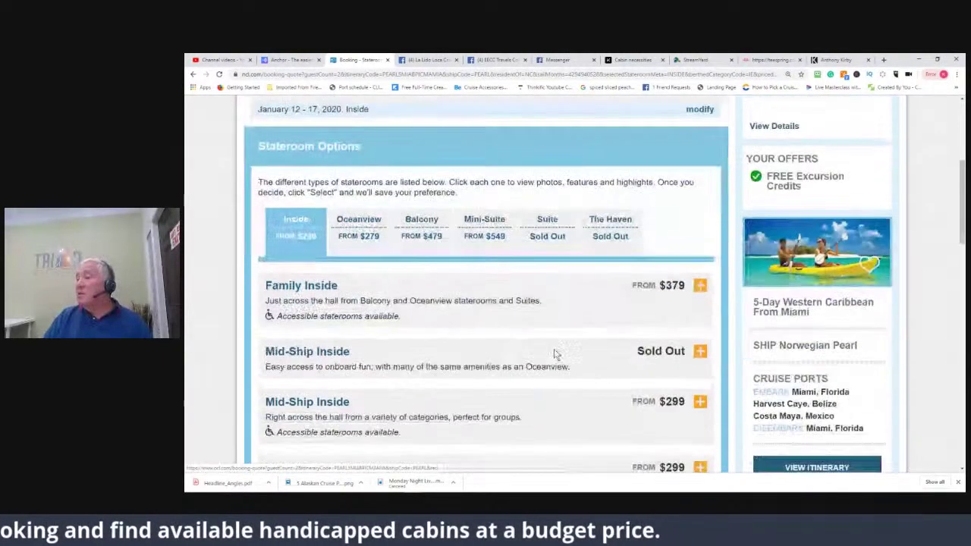
{"action": "scroll", "coordinate": [554, 353], "scroll_direction": "down", "scroll_amount": 3}
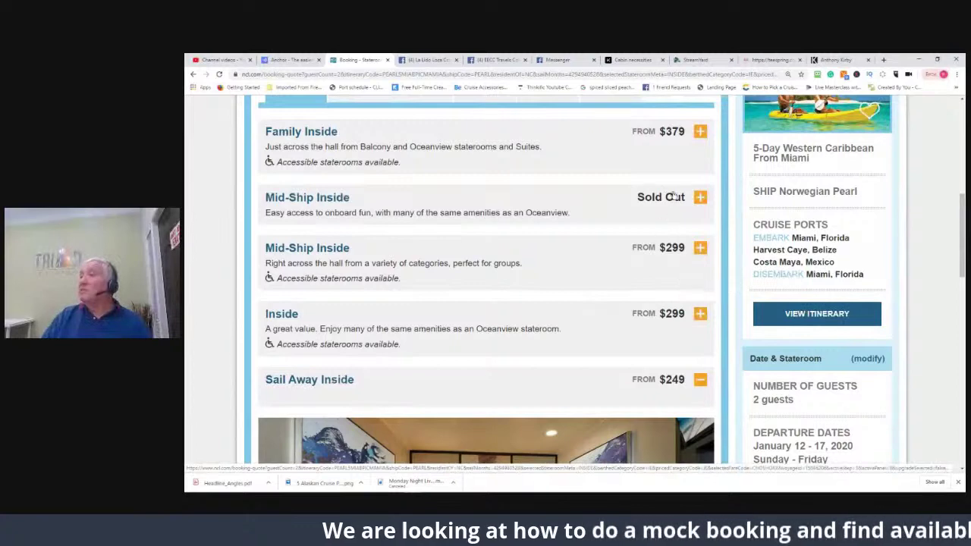
{"action": "scroll", "coordinate": [674, 197], "scroll_direction": "up", "scroll_amount": 1}
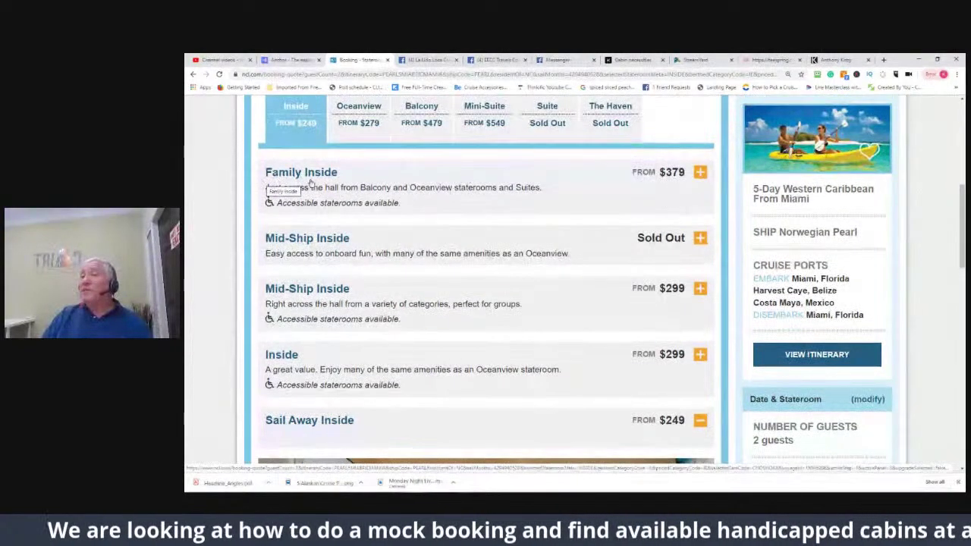
{"action": "left_click", "coordinate": [700, 173]}
{"action": "scroll", "coordinate": [670, 262], "scroll_direction": "down", "scroll_amount": 2}
{"action": "scroll", "coordinate": [664, 264], "scroll_direction": "down", "scroll_amount": 3}
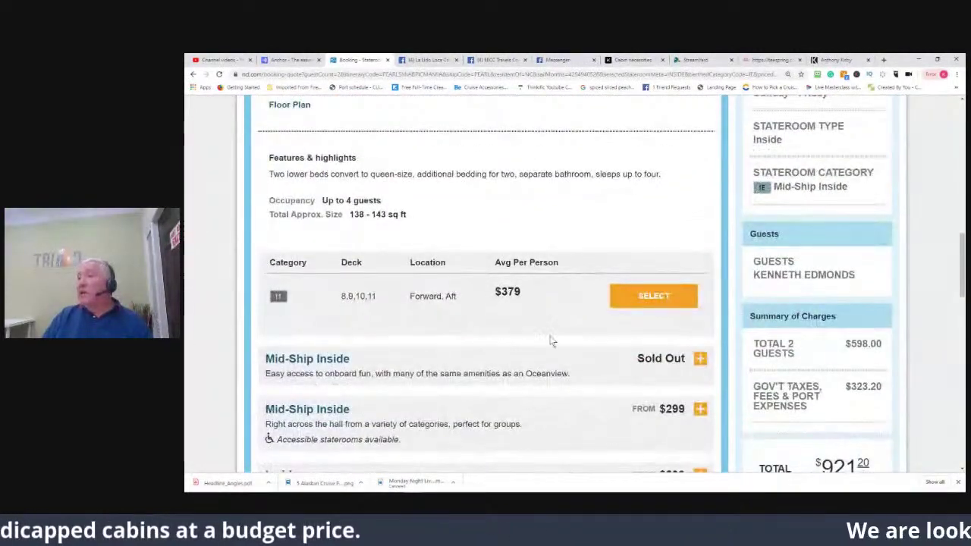
{"action": "left_click", "coordinate": [664, 303]}
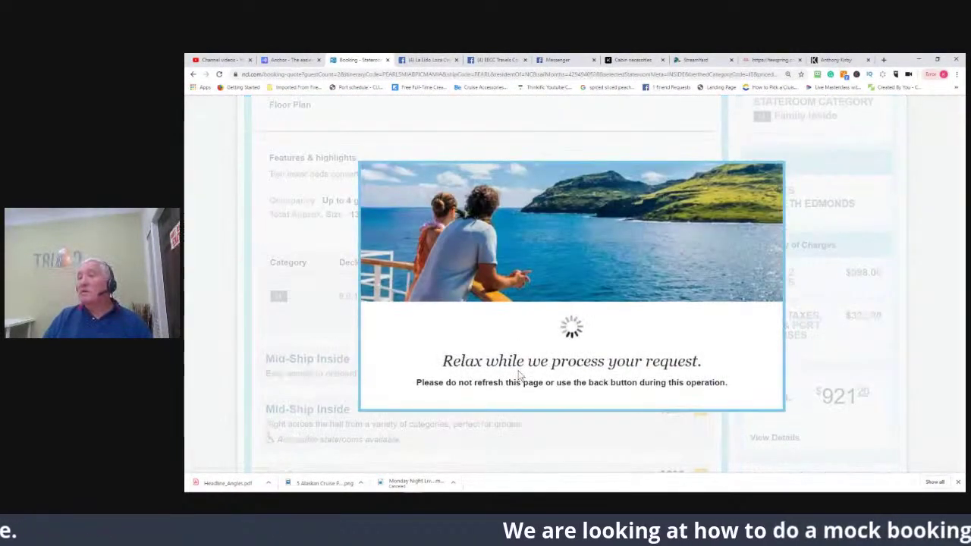
Add the Excursion Credits offer to the Family Inside booking, continue to the stateroom choice and decline the Family Oceanview Picture Window upgrade
{"action": "scroll", "coordinate": [551, 330], "scroll_direction": "up", "scroll_amount": 6}
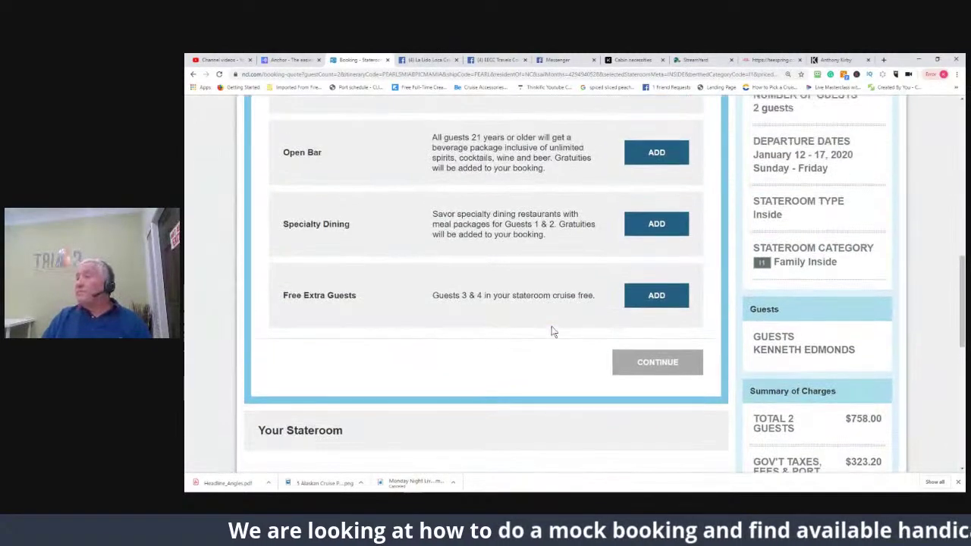
{"action": "scroll", "coordinate": [657, 397], "scroll_direction": "down", "scroll_amount": 1}
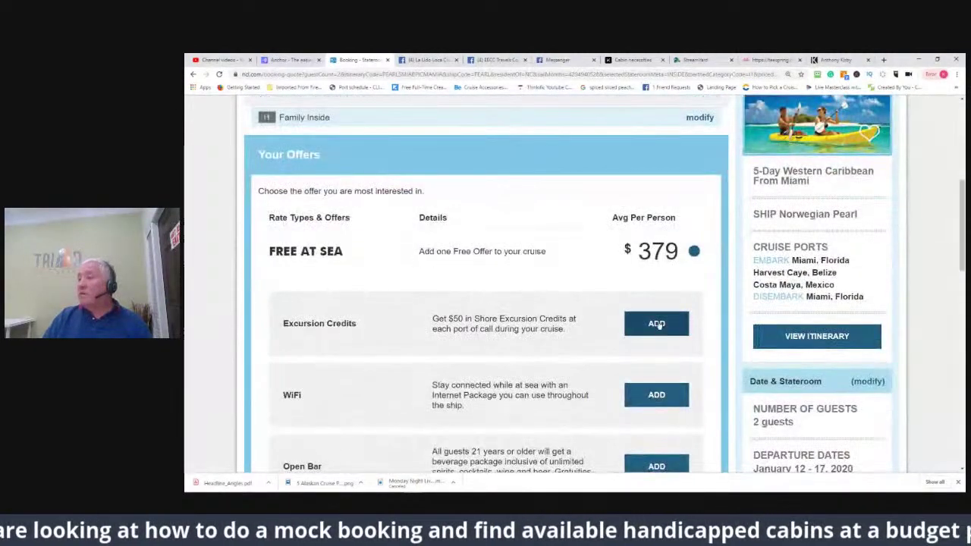
{"action": "left_click", "coordinate": [657, 324]}
{"action": "scroll", "coordinate": [658, 326], "scroll_direction": "down", "scroll_amount": 5}
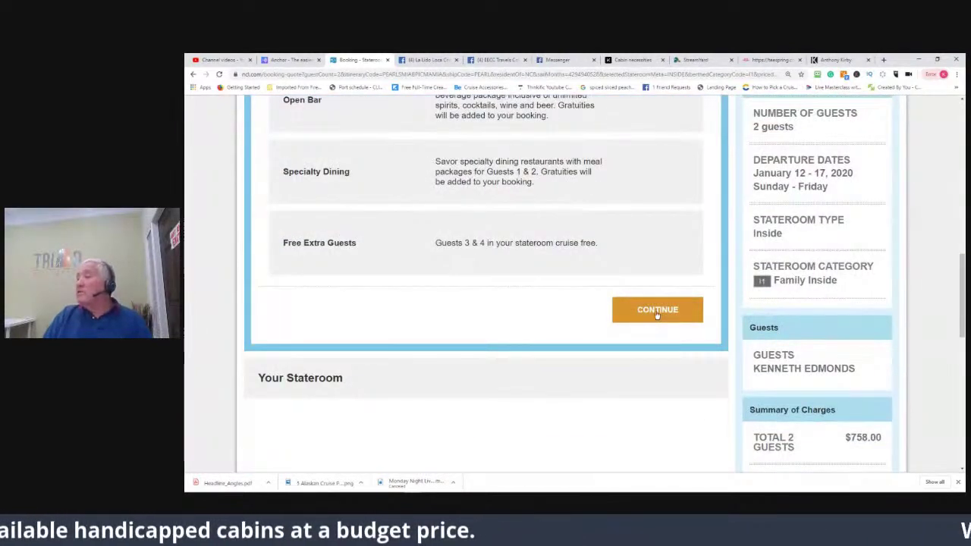
{"action": "left_click", "coordinate": [657, 312]}
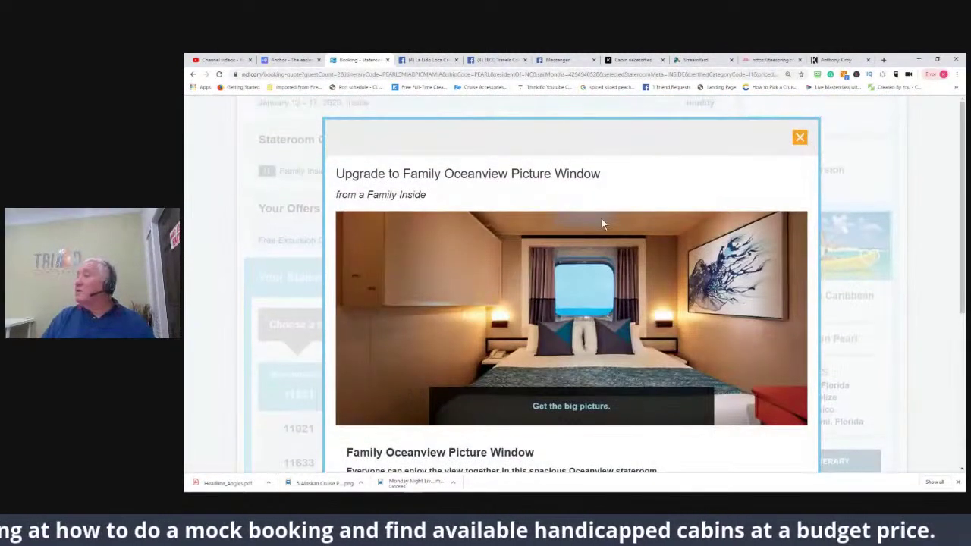
{"action": "left_click", "coordinate": [799, 136]}
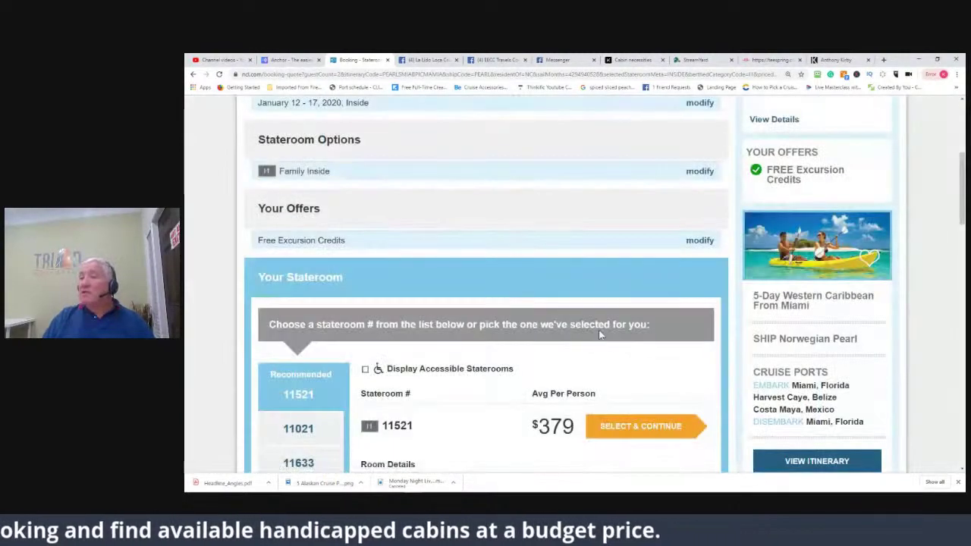
Review the recommended Family Inside stateroom's details and filter the list to display accessible staterooms
{"action": "scroll", "coordinate": [539, 350], "scroll_direction": "down", "scroll_amount": 2}
{"action": "scroll", "coordinate": [539, 351], "scroll_direction": "down", "scroll_amount": 4}
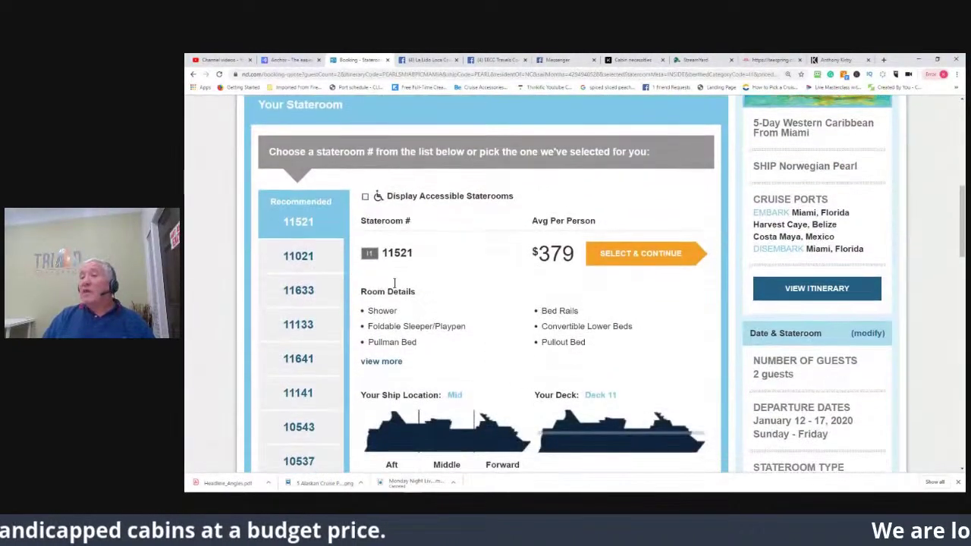
{"action": "scroll", "coordinate": [393, 292], "scroll_direction": "down", "scroll_amount": 3}
{"action": "scroll", "coordinate": [393, 292], "scroll_direction": "up", "scroll_amount": 3}
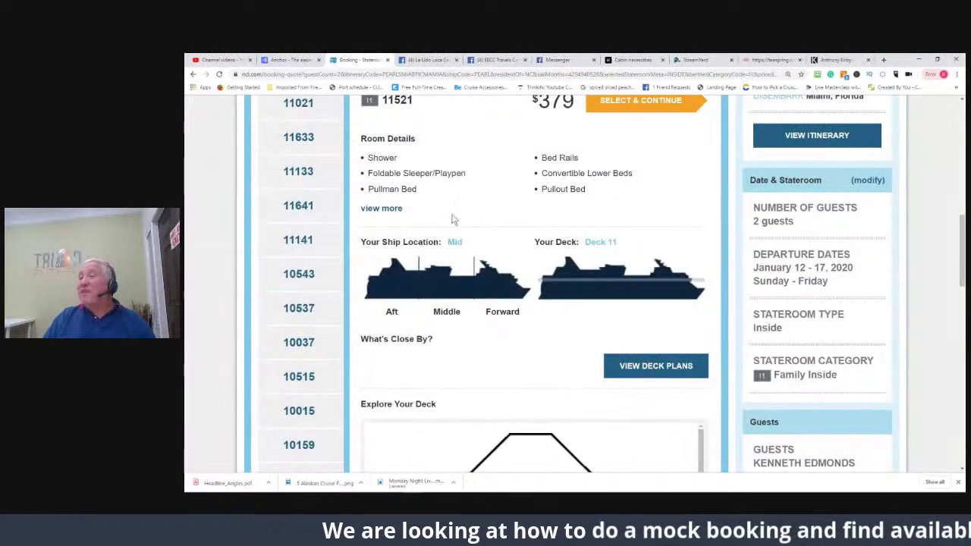
{"action": "scroll", "coordinate": [446, 227], "scroll_direction": "up", "scroll_amount": 3}
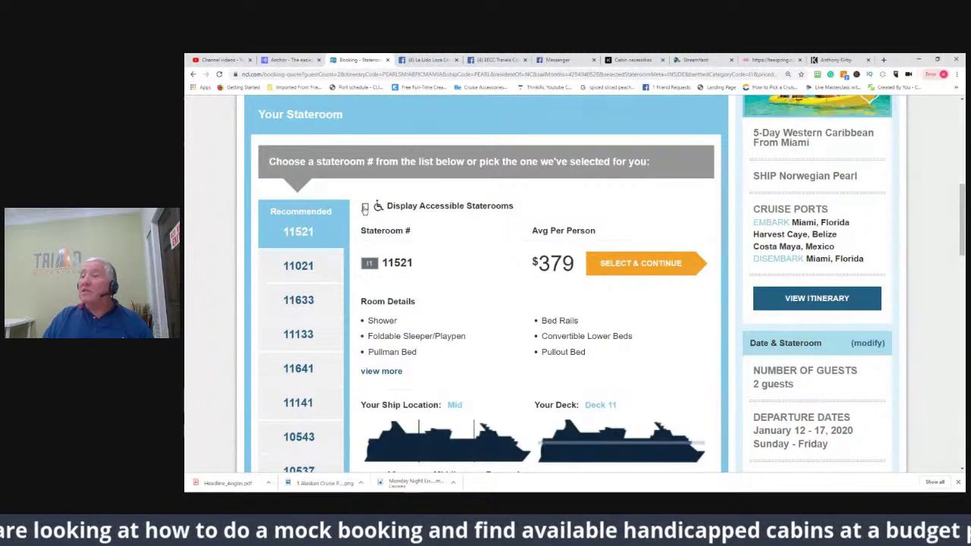
{"action": "left_click", "coordinate": [366, 209]}
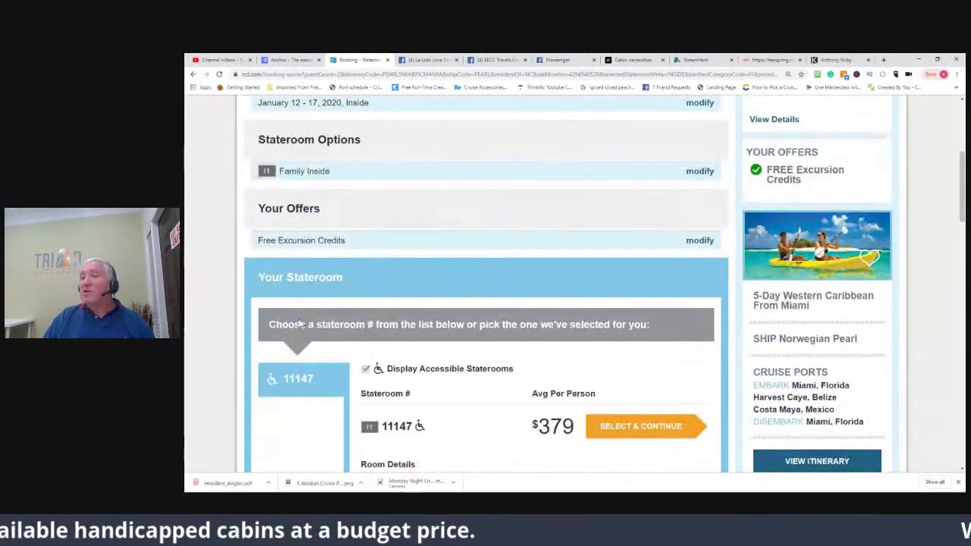
Examine accessible stateroom 11147's room details, its aft location on the deck 11 plan, the symbol key and the charges
{"action": "scroll", "coordinate": [295, 334], "scroll_direction": "down", "scroll_amount": 3}
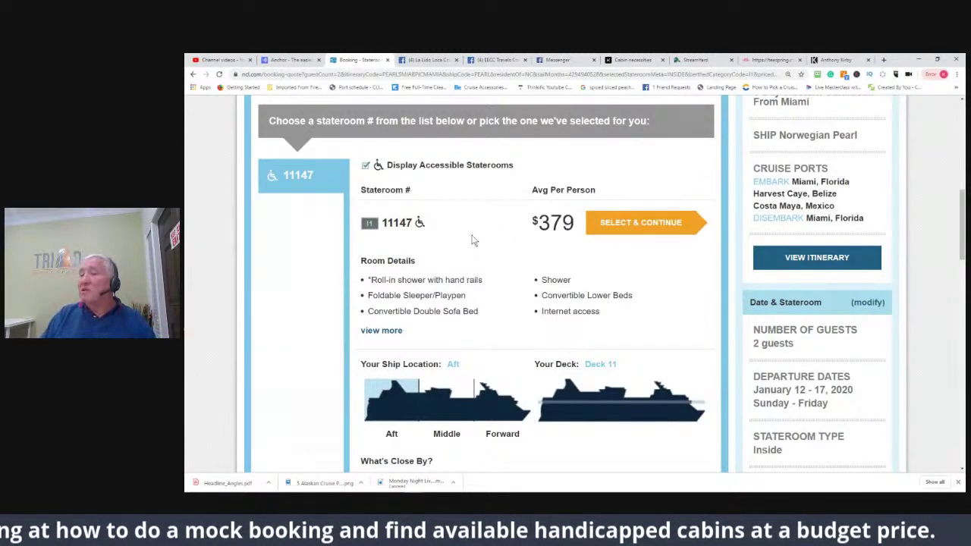
{"action": "scroll", "coordinate": [472, 240], "scroll_direction": "down", "scroll_amount": 5}
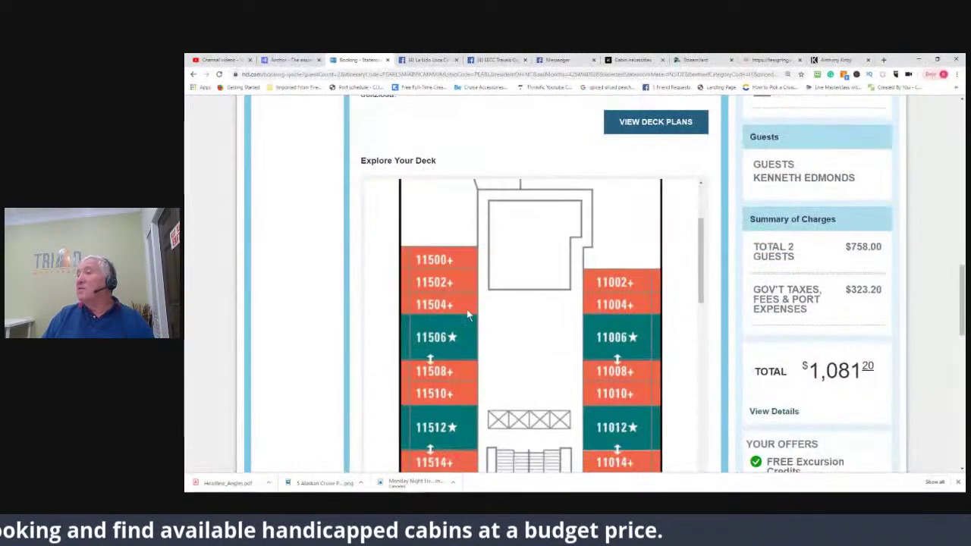
{"action": "scroll", "coordinate": [468, 313], "scroll_direction": "down", "scroll_amount": 2}
{"action": "scroll", "coordinate": [461, 322], "scroll_direction": "down", "scroll_amount": 3}
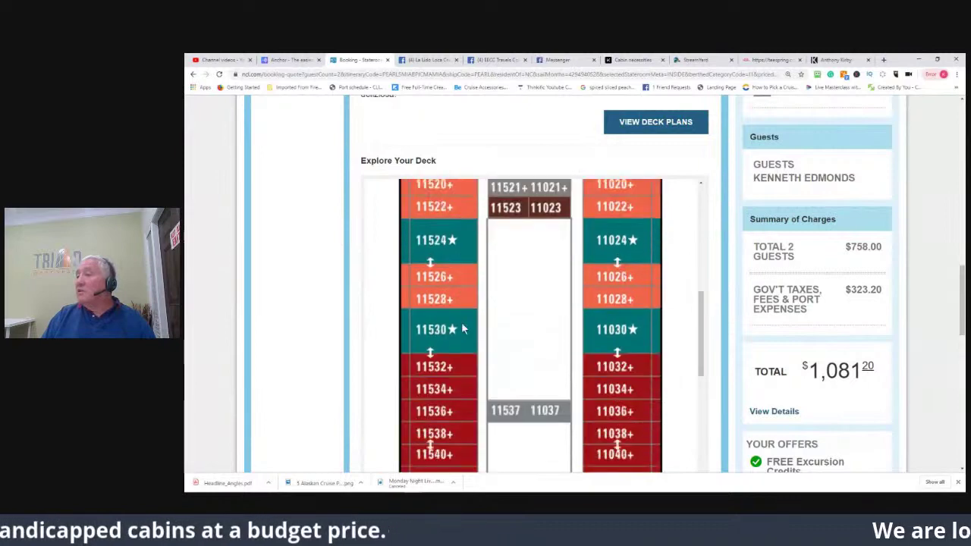
{"action": "scroll", "coordinate": [463, 328], "scroll_direction": "down", "scroll_amount": 6}
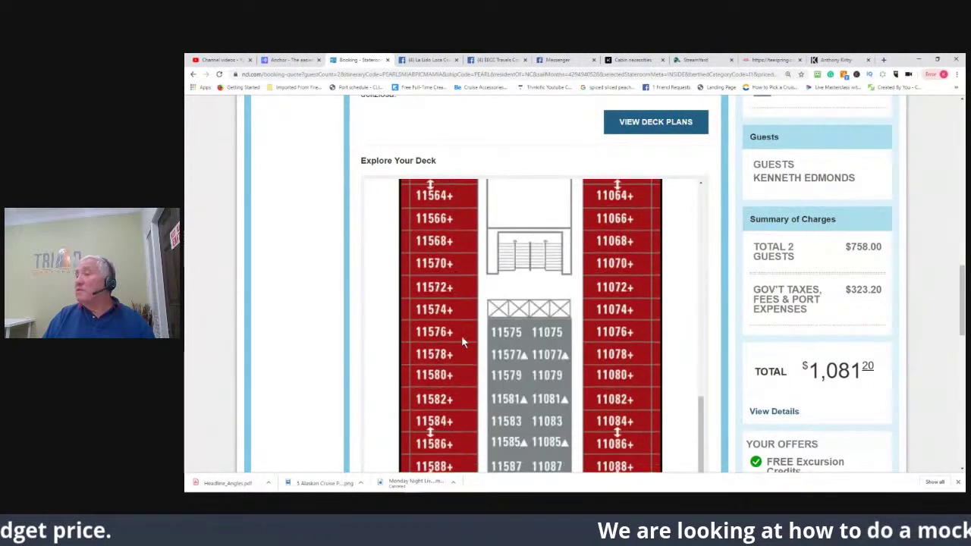
{"action": "scroll", "coordinate": [461, 337], "scroll_direction": "down", "scroll_amount": 7}
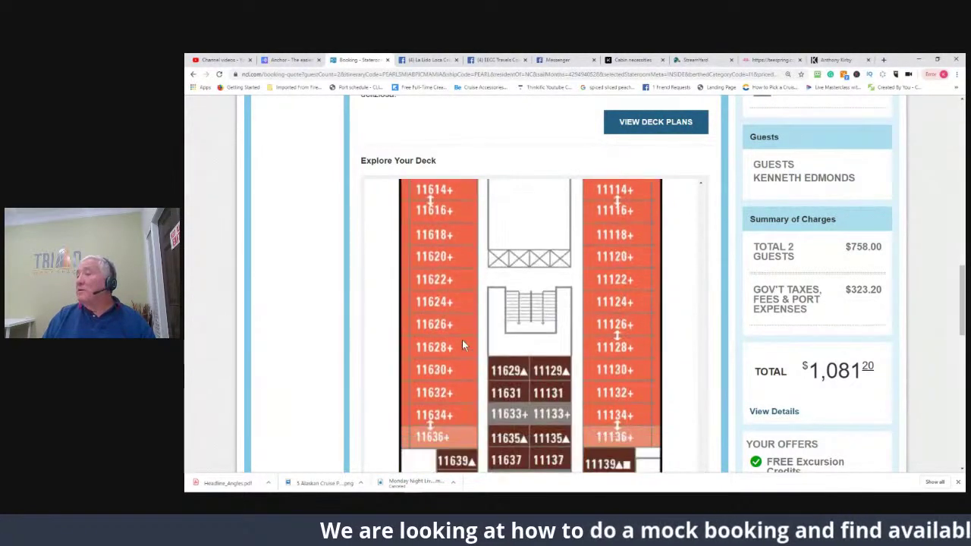
{"action": "scroll", "coordinate": [462, 346], "scroll_direction": "down", "scroll_amount": 1}
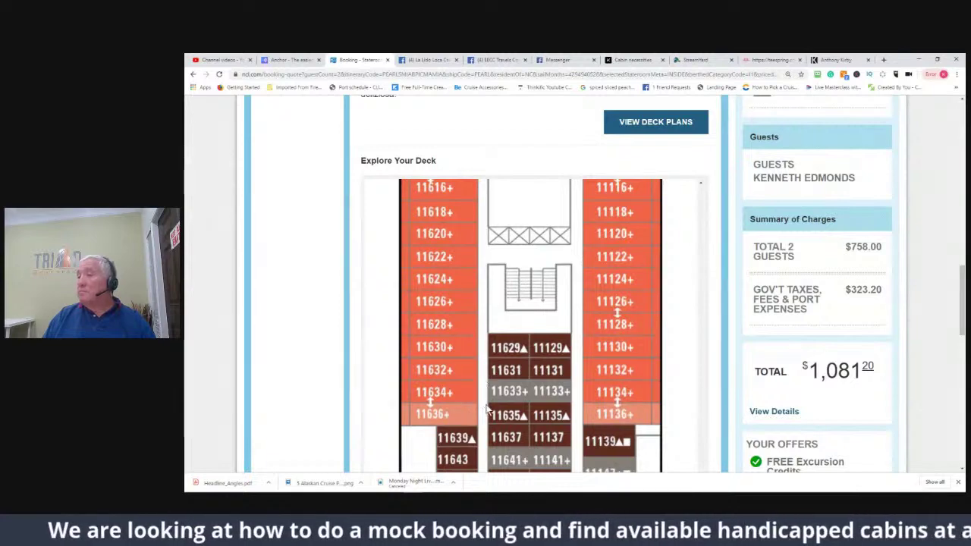
{"action": "scroll", "coordinate": [478, 412], "scroll_direction": "down", "scroll_amount": 3}
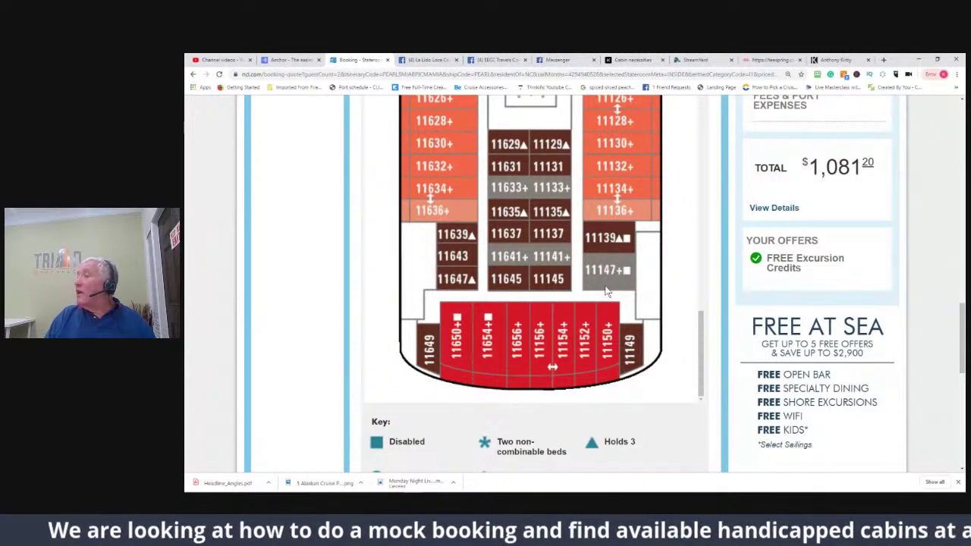
{"action": "scroll", "coordinate": [604, 291], "scroll_direction": "up", "scroll_amount": 2}
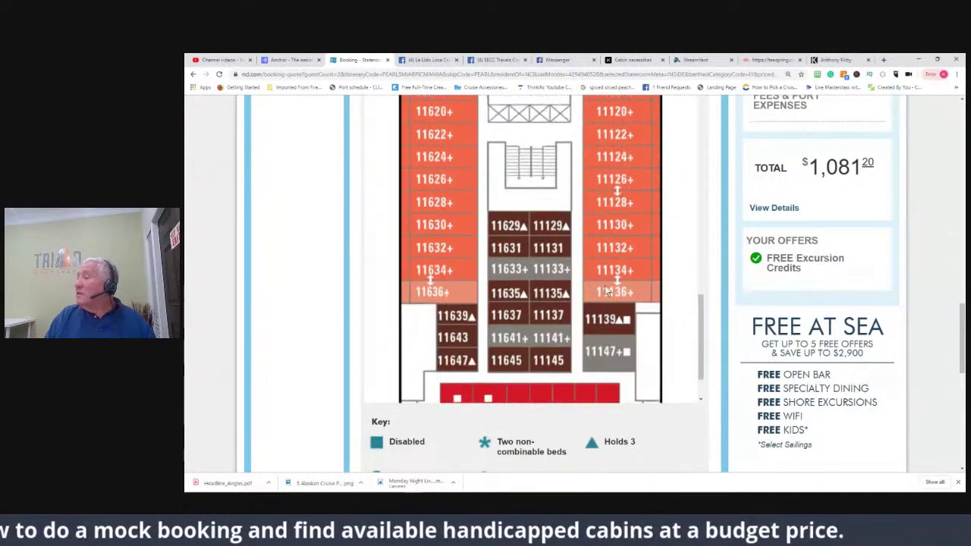
{"action": "scroll", "coordinate": [783, 283], "scroll_direction": "up", "scroll_amount": 3}
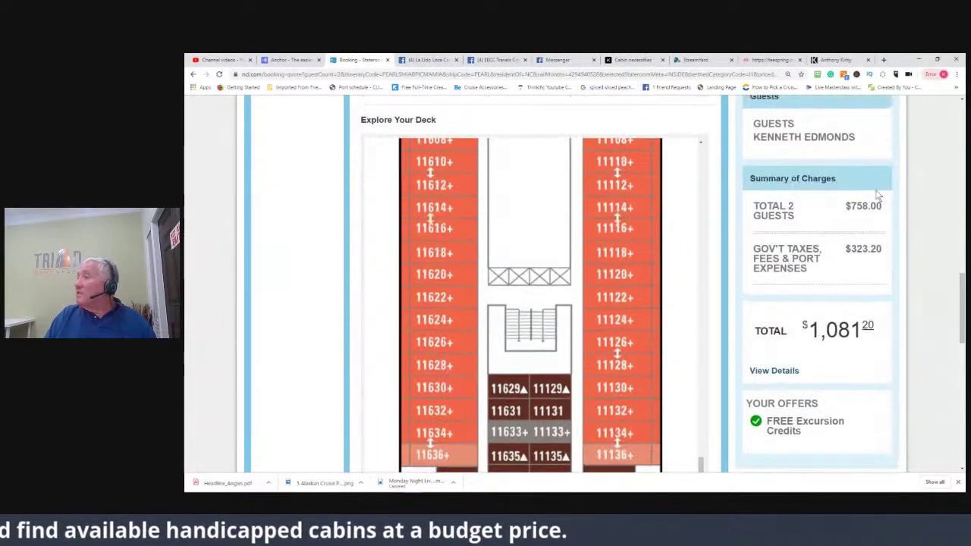
{"action": "scroll", "coordinate": [729, 266], "scroll_direction": "up", "scroll_amount": 3}
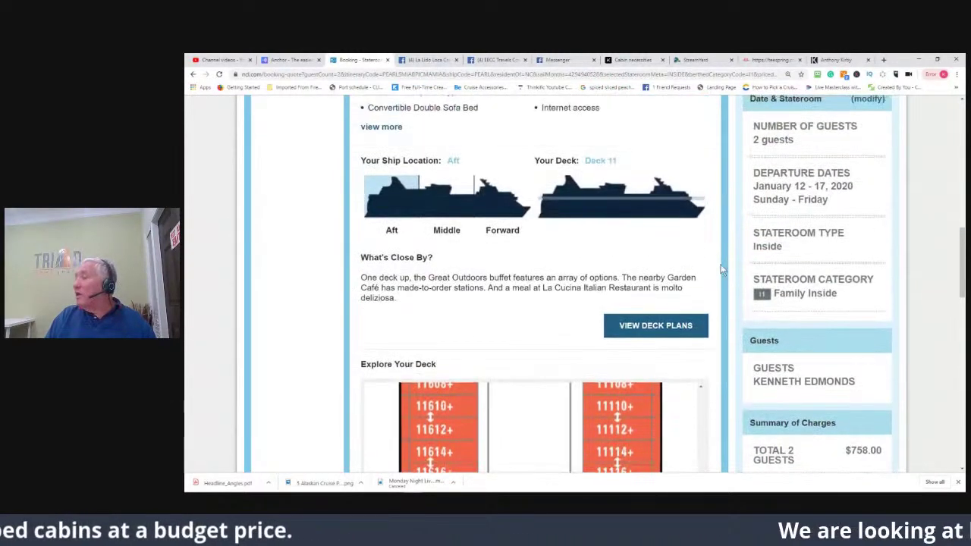
Leave accessible stateroom 11147 and return to the cruise search results for the 5-Day Western Caribbean From Miami
{"action": "scroll", "coordinate": [713, 265], "scroll_direction": "up", "scroll_amount": 3}
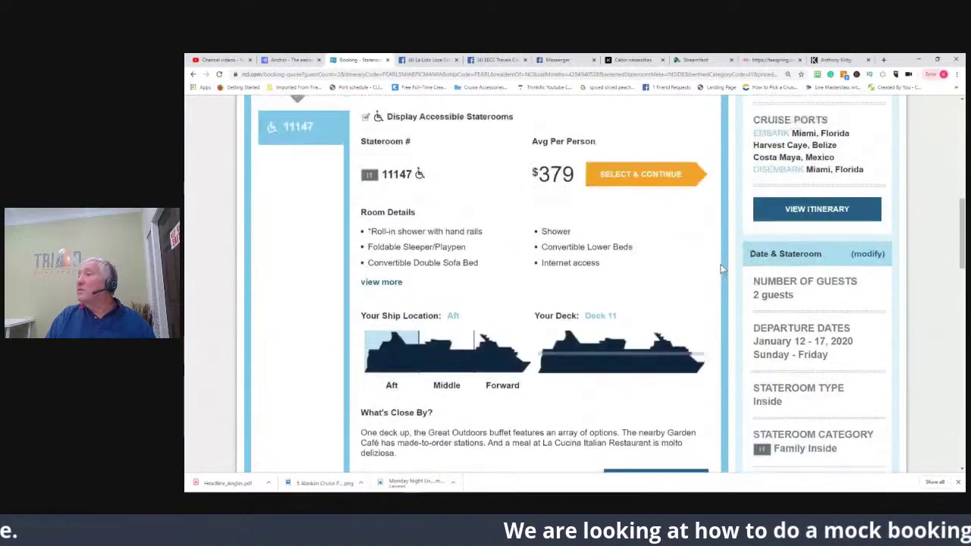
{"action": "scroll", "coordinate": [480, 226], "scroll_direction": "up", "scroll_amount": 3}
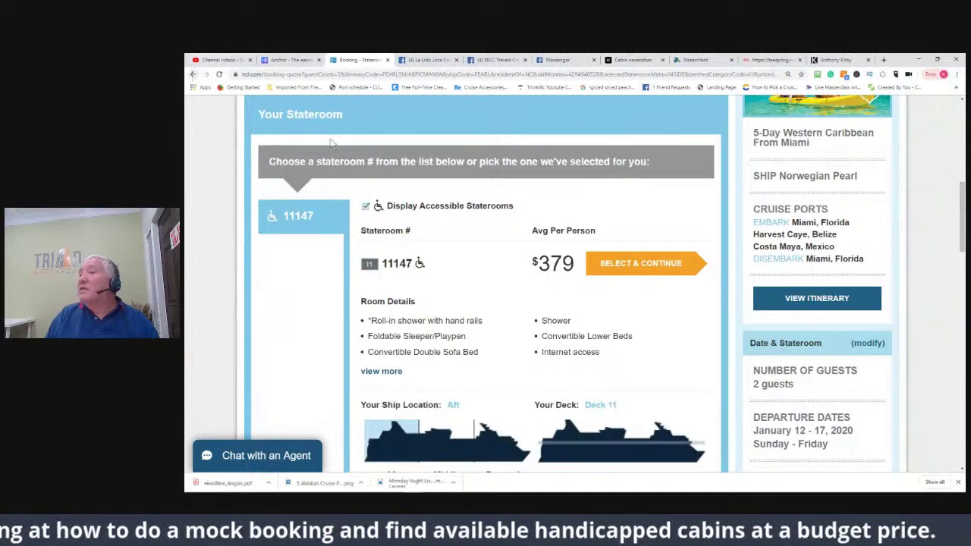
{"action": "left_click", "coordinate": [194, 74]}
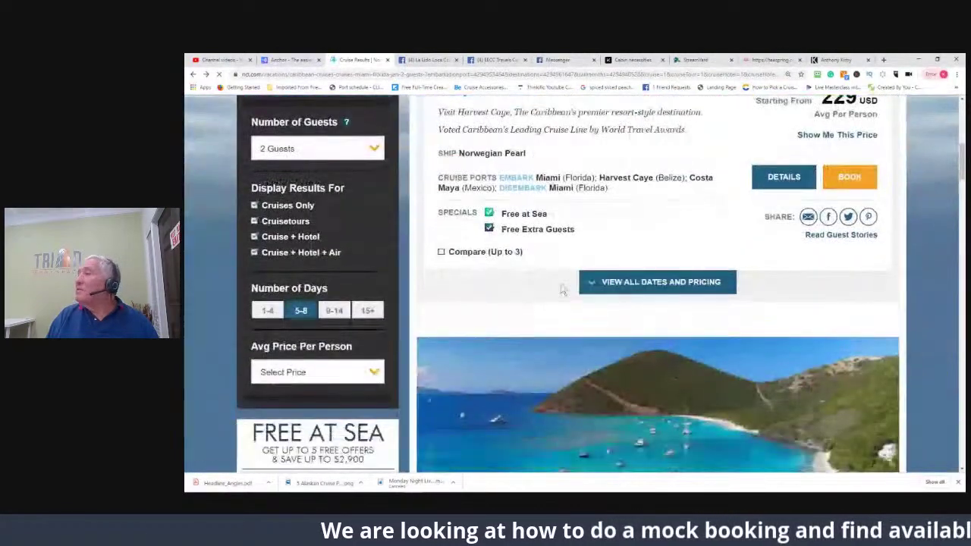
{"action": "scroll", "coordinate": [563, 290], "scroll_direction": "up", "scroll_amount": 3}
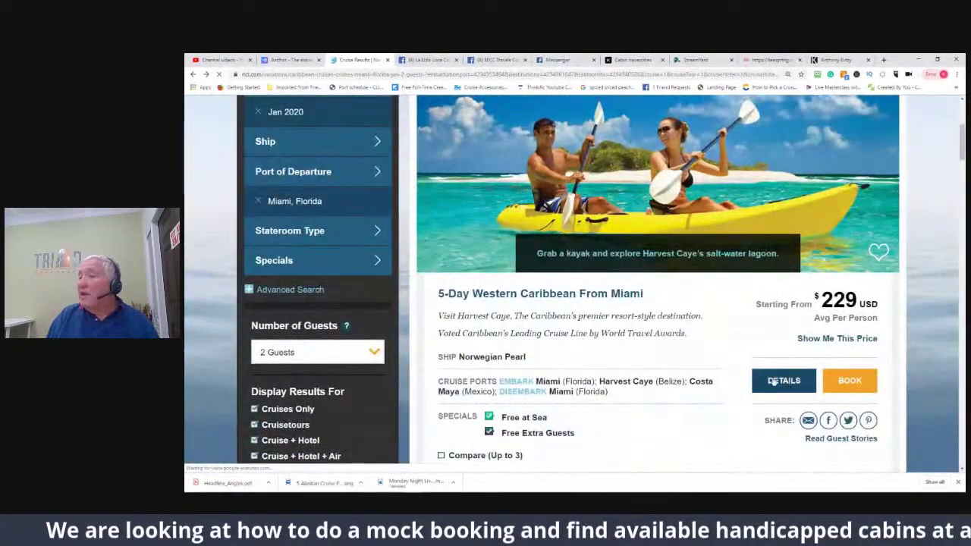
Show all dates and pricing for the 5-Day Western Caribbean cruise and choose the Oceanview fare for January 12 - 17, 2020
{"action": "scroll", "coordinate": [635, 423], "scroll_direction": "down", "scroll_amount": 2}
{"action": "left_click", "coordinate": [657, 366]}
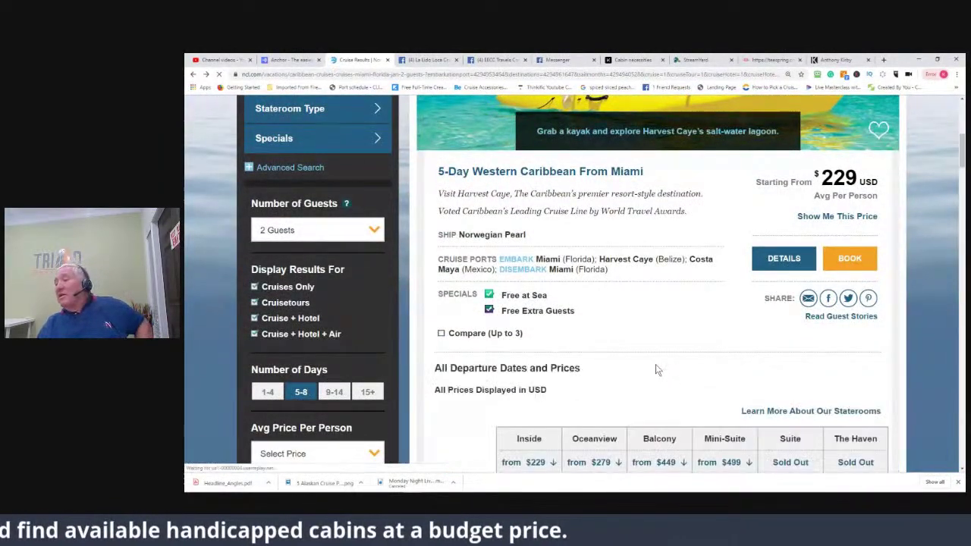
{"action": "scroll", "coordinate": [657, 372], "scroll_direction": "down", "scroll_amount": 3}
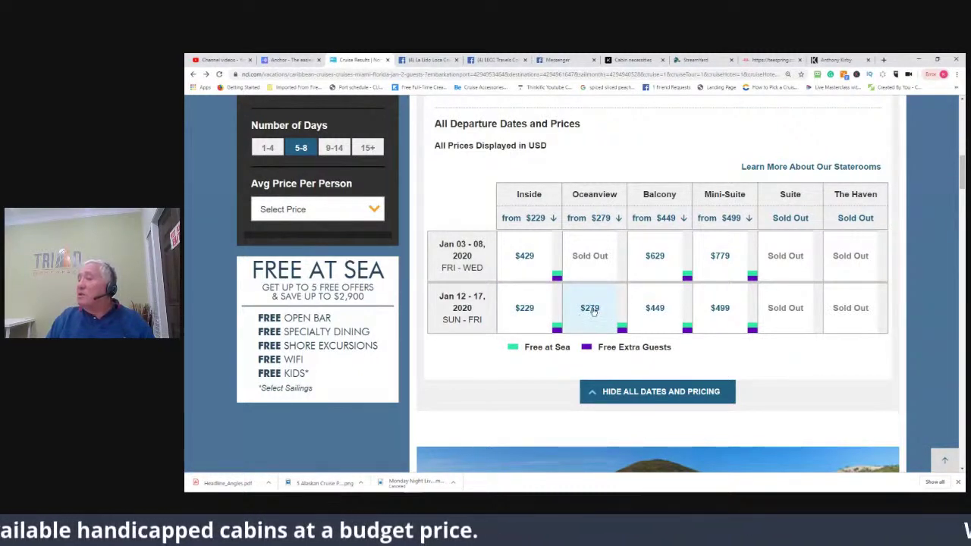
{"action": "left_click", "coordinate": [592, 310]}
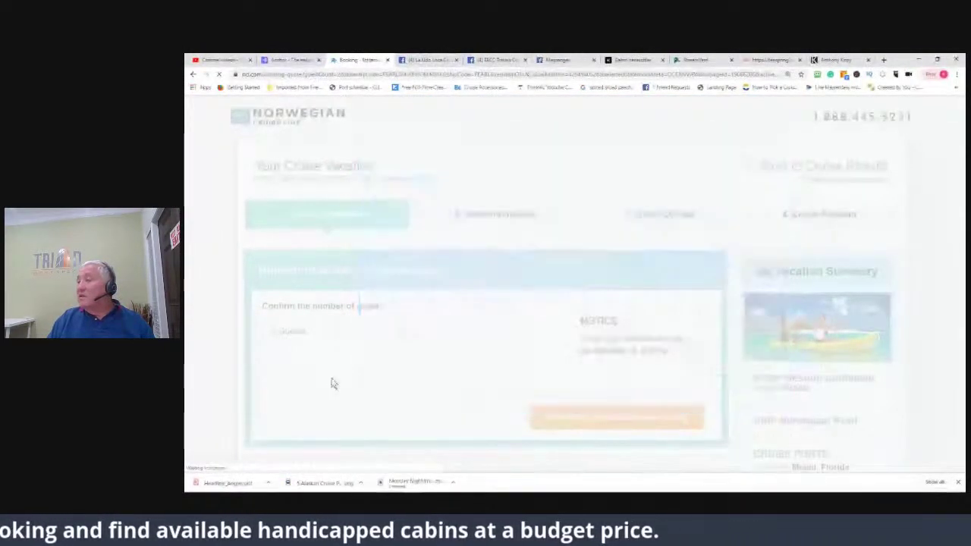
Examine the Oceanview stateroom options, their prices and which of them offer accessible staterooms
{"action": "scroll", "coordinate": [577, 357], "scroll_direction": "down", "scroll_amount": 3}
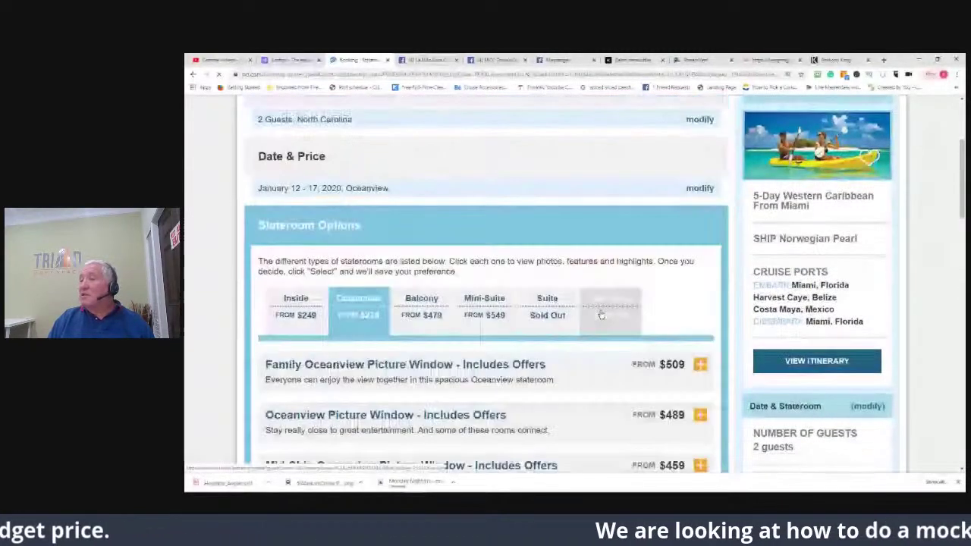
{"action": "scroll", "coordinate": [601, 315], "scroll_direction": "down", "scroll_amount": 4}
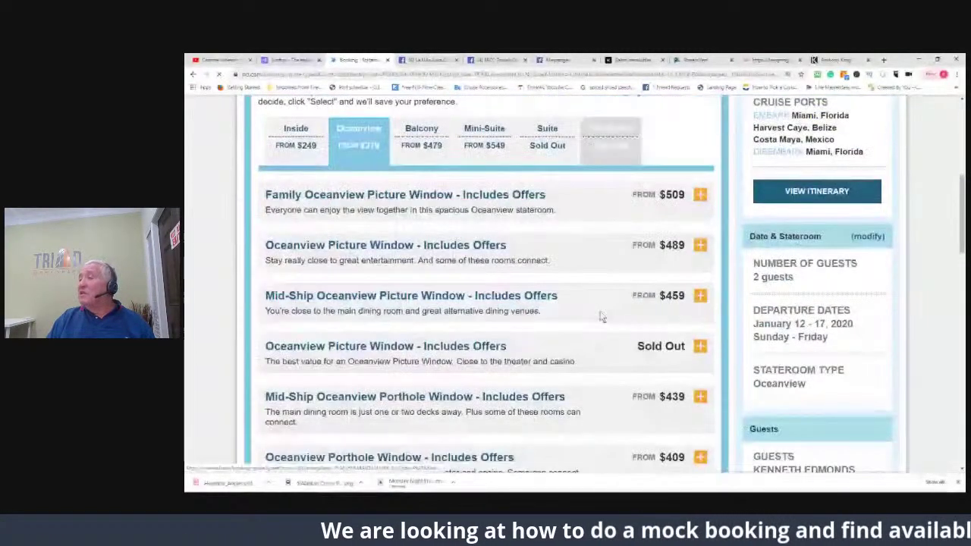
{"action": "scroll", "coordinate": [600, 315], "scroll_direction": "down", "scroll_amount": 5}
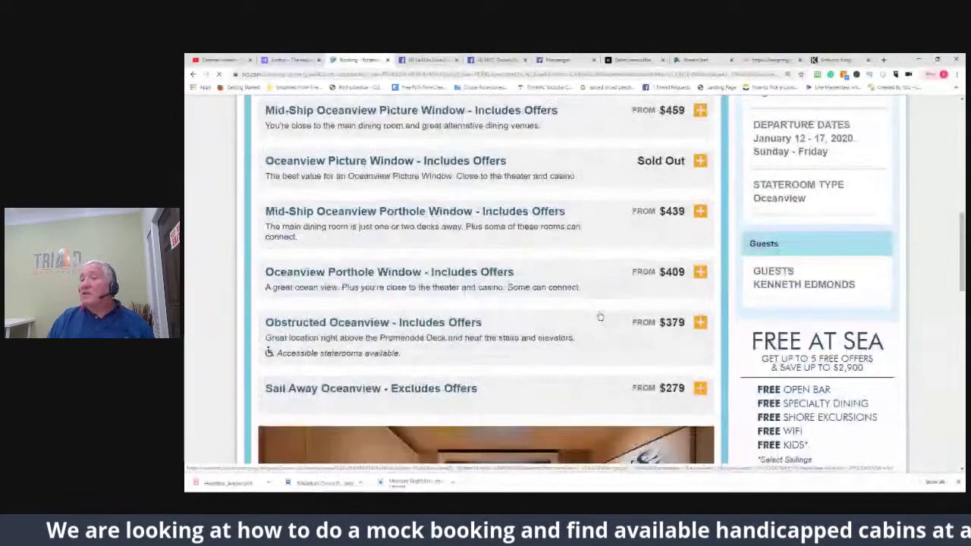
{"action": "scroll", "coordinate": [599, 317], "scroll_direction": "up", "scroll_amount": 4}
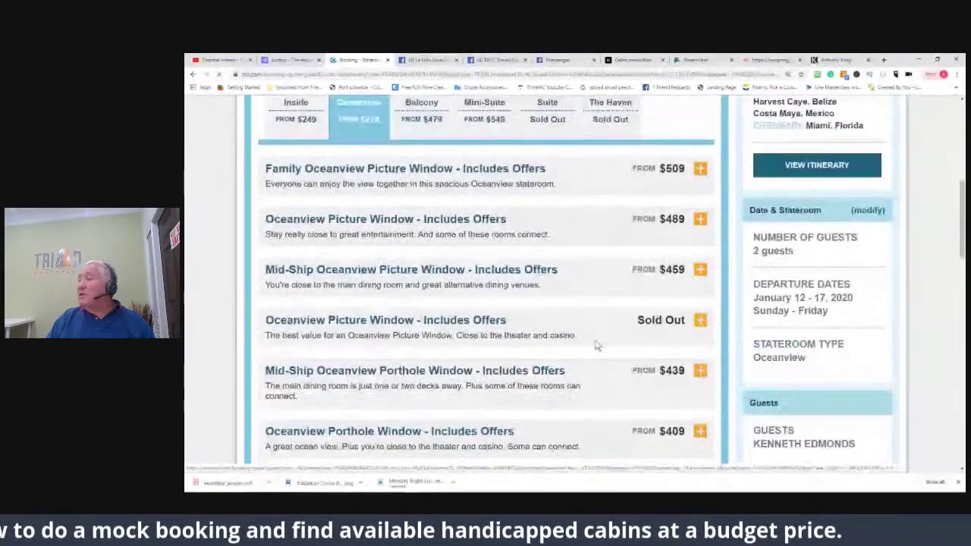
{"action": "scroll", "coordinate": [596, 345], "scroll_direction": "up", "scroll_amount": 2}
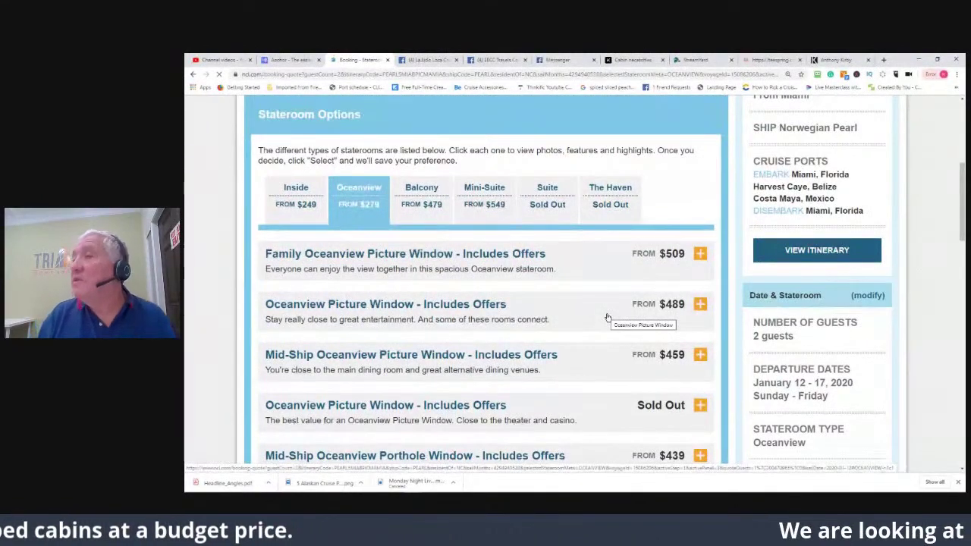
{"action": "scroll", "coordinate": [615, 319], "scroll_direction": "down", "scroll_amount": 7}
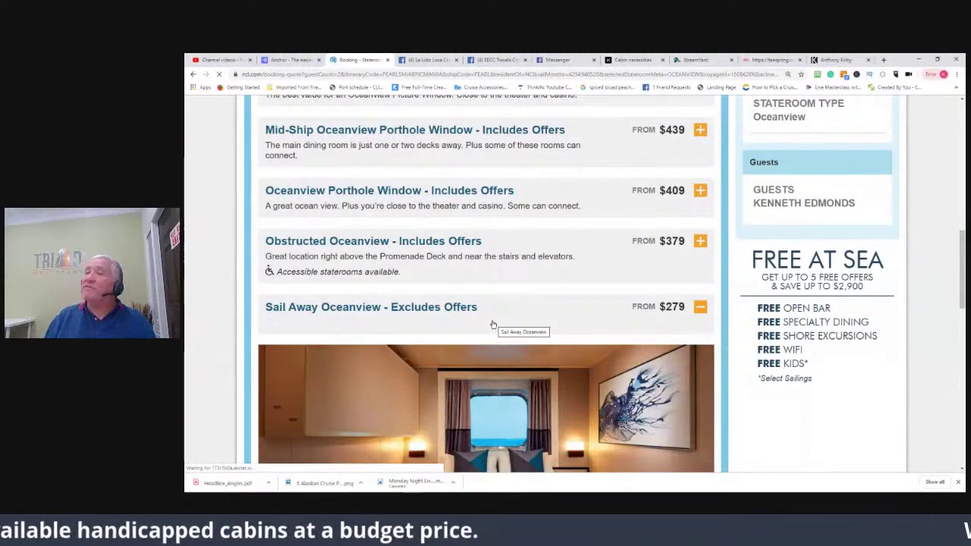
{"action": "scroll", "coordinate": [489, 304], "scroll_direction": "up", "scroll_amount": 5}
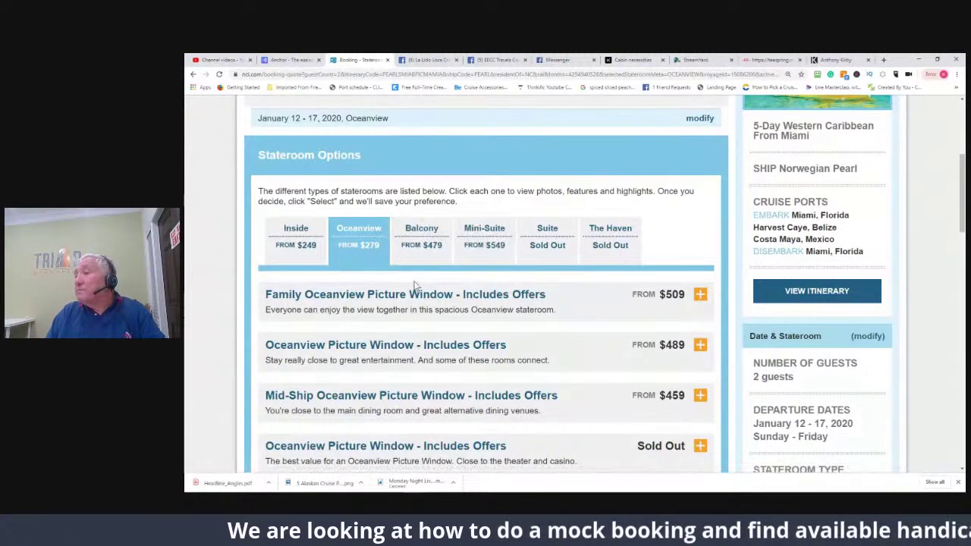
{"action": "scroll", "coordinate": [415, 285], "scroll_direction": "up", "scroll_amount": 1}
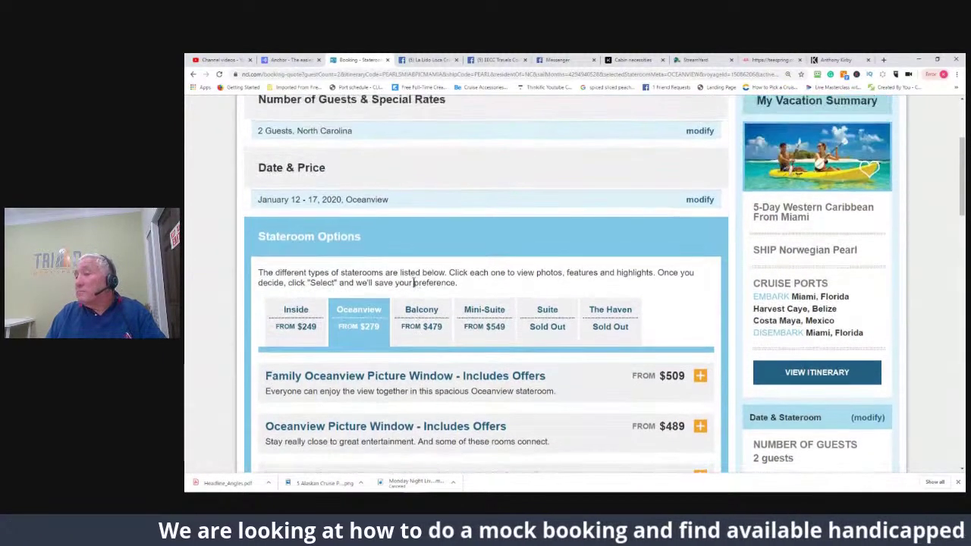
Switch to the Balcony staterooms, expand the Balcony option with accessible staterooms and select category BD, forward on deck 8
{"action": "left_click", "coordinate": [408, 326]}
{"action": "scroll", "coordinate": [510, 338], "scroll_direction": "down", "scroll_amount": 2}
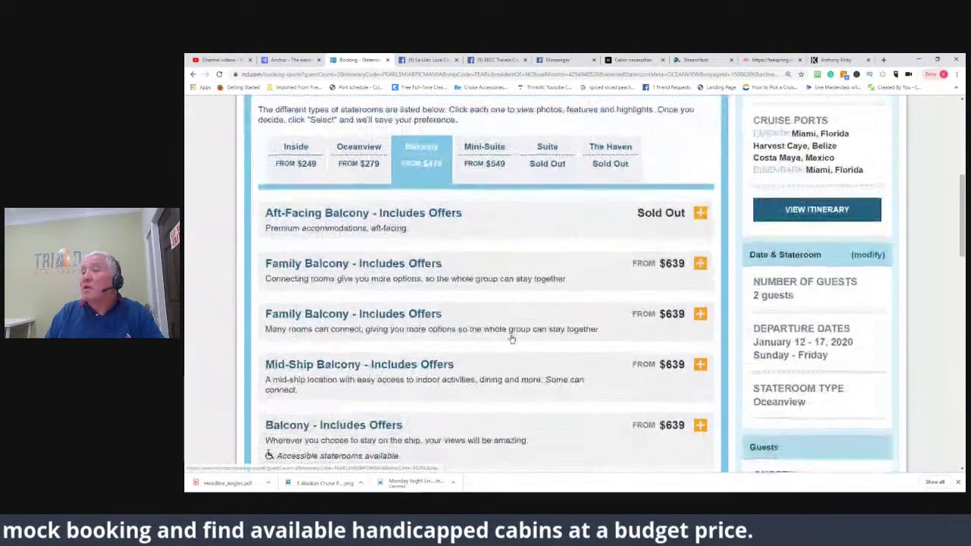
{"action": "scroll", "coordinate": [511, 339], "scroll_direction": "down", "scroll_amount": 2}
{"action": "scroll", "coordinate": [455, 354], "scroll_direction": "down", "scroll_amount": 1}
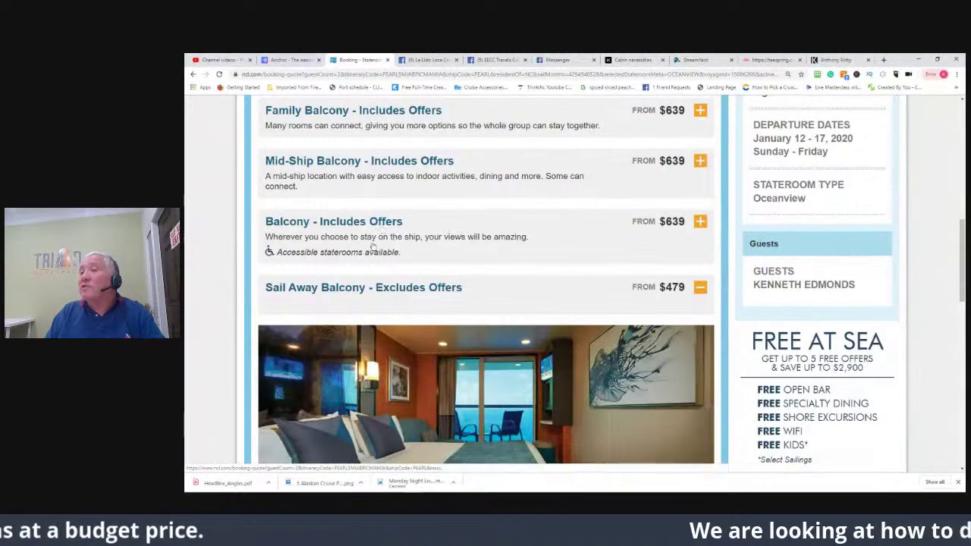
{"action": "left_click", "coordinate": [699, 222]}
{"action": "scroll", "coordinate": [533, 281], "scroll_direction": "down", "scroll_amount": 4}
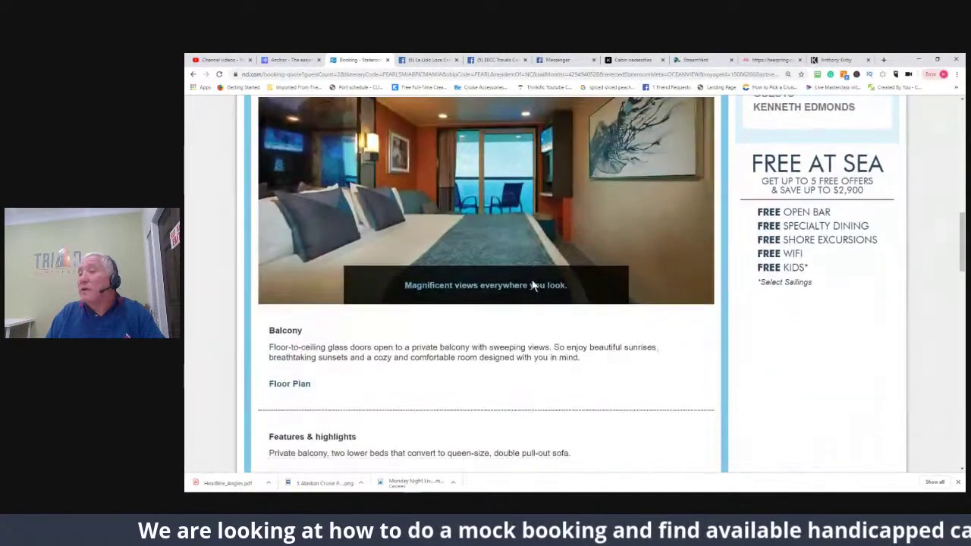
{"action": "scroll", "coordinate": [533, 286], "scroll_direction": "down", "scroll_amount": 3}
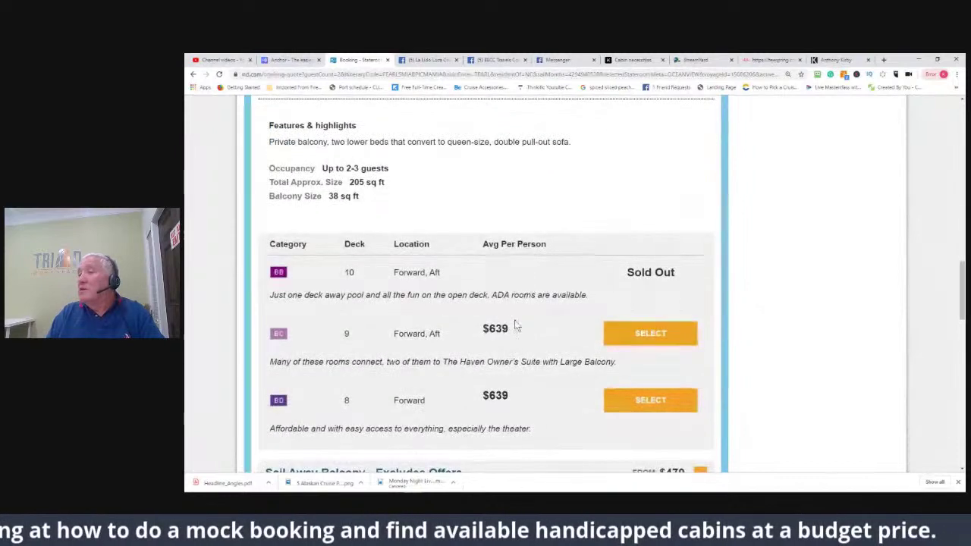
{"action": "left_click", "coordinate": [650, 404]}
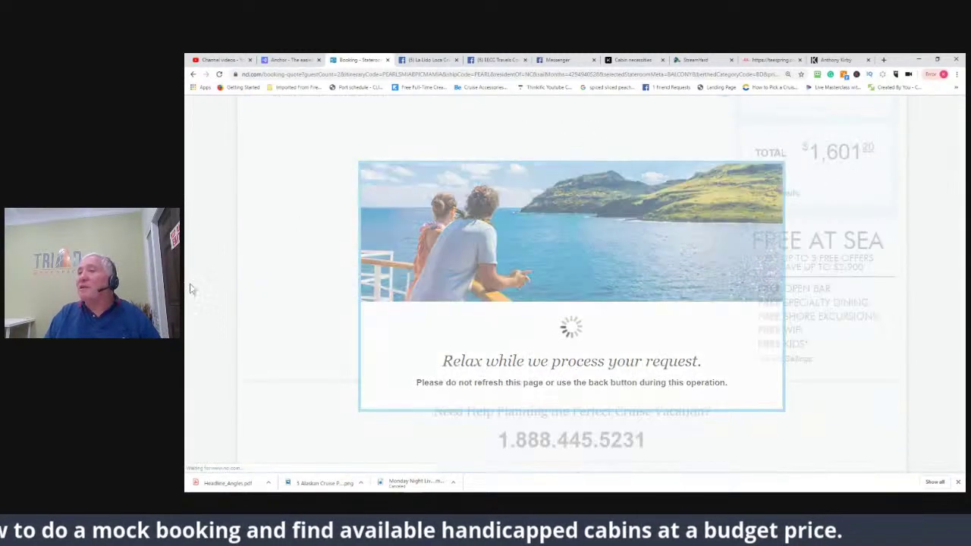
Choose the Free at Sea offer with Shore Excursion Credit and WiFi for the Balcony booking and continue to the stateroom choice
{"action": "scroll", "coordinate": [371, 327], "scroll_direction": "up", "scroll_amount": 10}
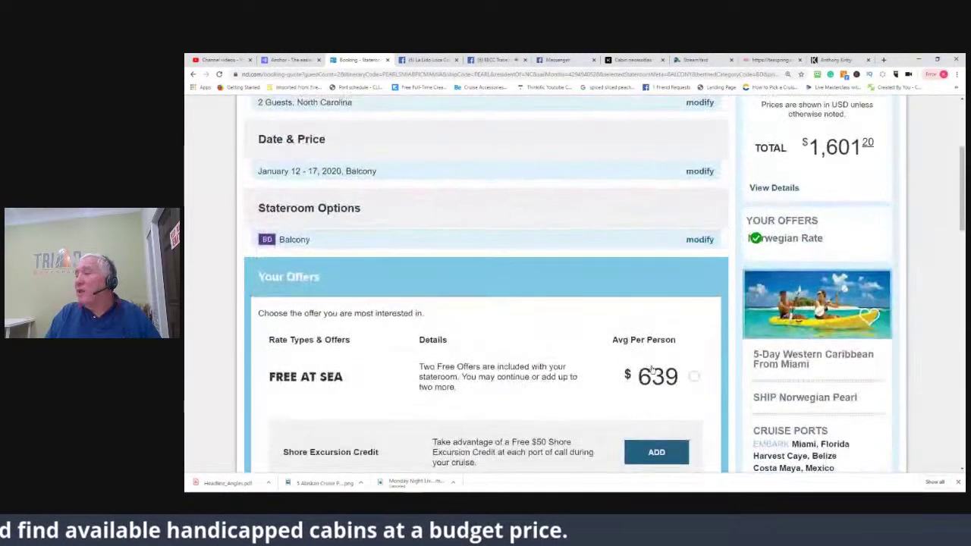
{"action": "left_click", "coordinate": [694, 381]}
{"action": "scroll", "coordinate": [686, 391], "scroll_direction": "down", "scroll_amount": 5}
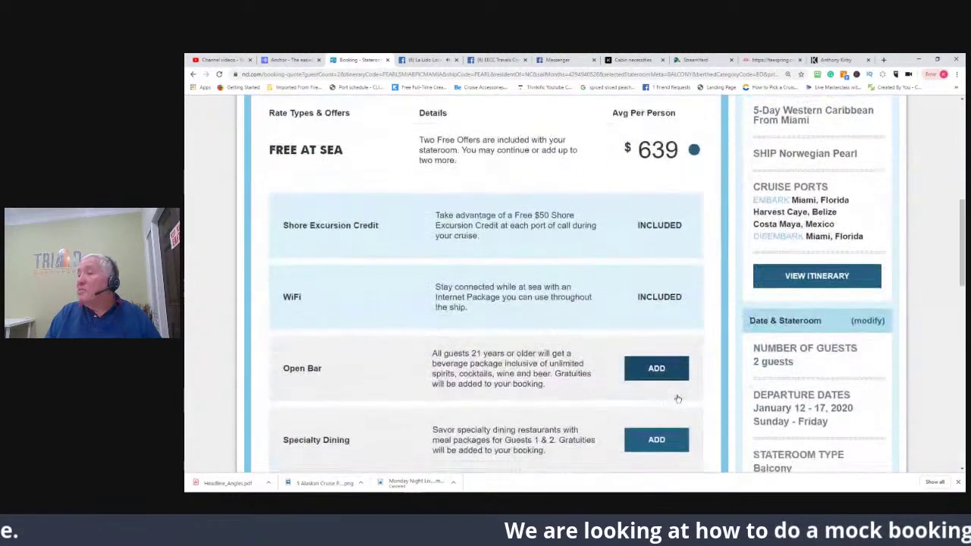
{"action": "scroll", "coordinate": [671, 379], "scroll_direction": "down", "scroll_amount": 3}
{"action": "left_click", "coordinate": [657, 285]}
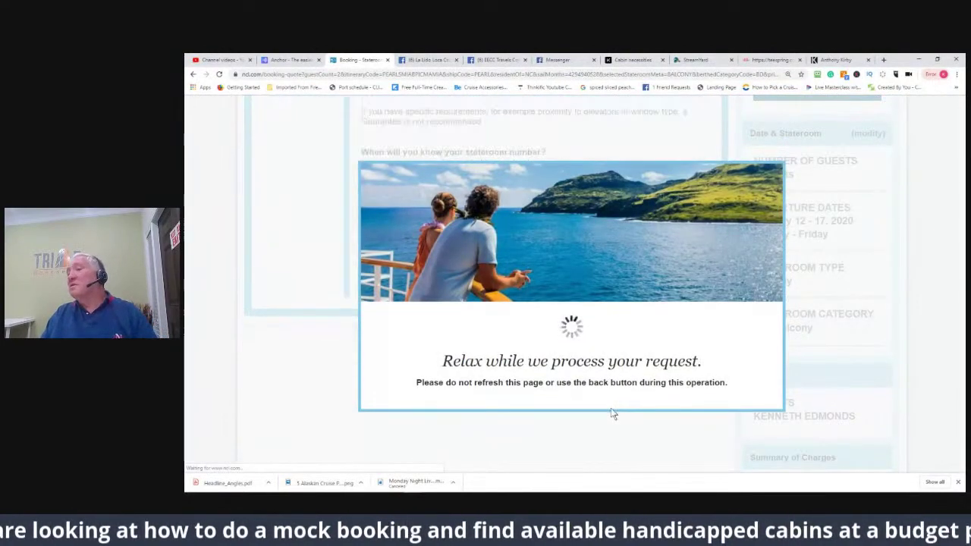
{"action": "scroll", "coordinate": [612, 406], "scroll_direction": "up", "scroll_amount": 4}
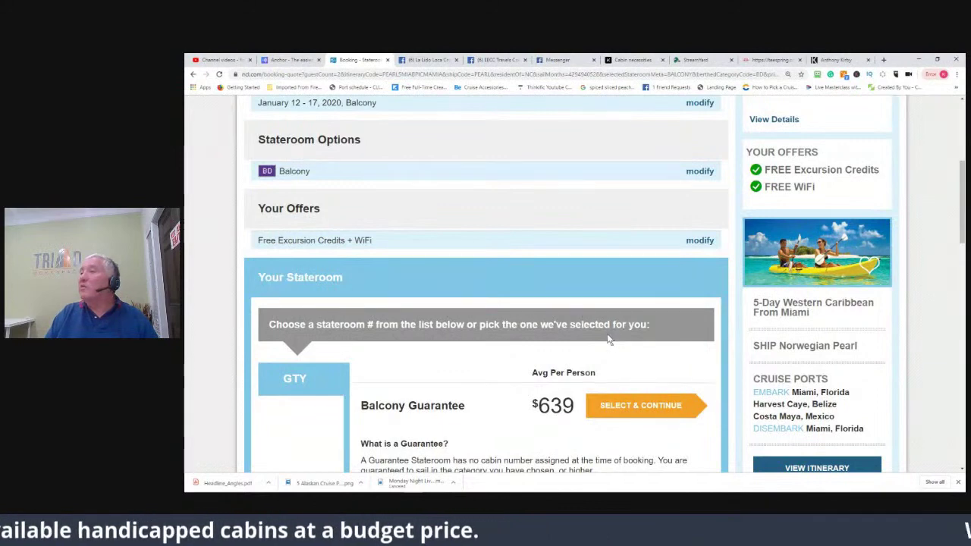
Reopen the Stateroom Options, expand the Balcony option with accessible staterooms and select category BC, forward and aft on deck 9
{"action": "left_click", "coordinate": [699, 171]}
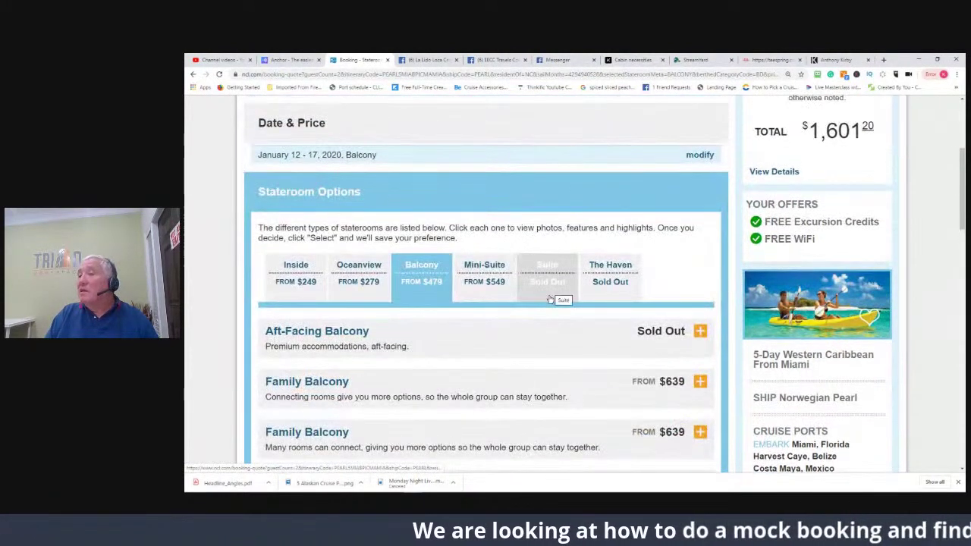
{"action": "scroll", "coordinate": [543, 326], "scroll_direction": "up", "scroll_amount": 2}
{"action": "scroll", "coordinate": [543, 326], "scroll_direction": "down", "scroll_amount": 2}
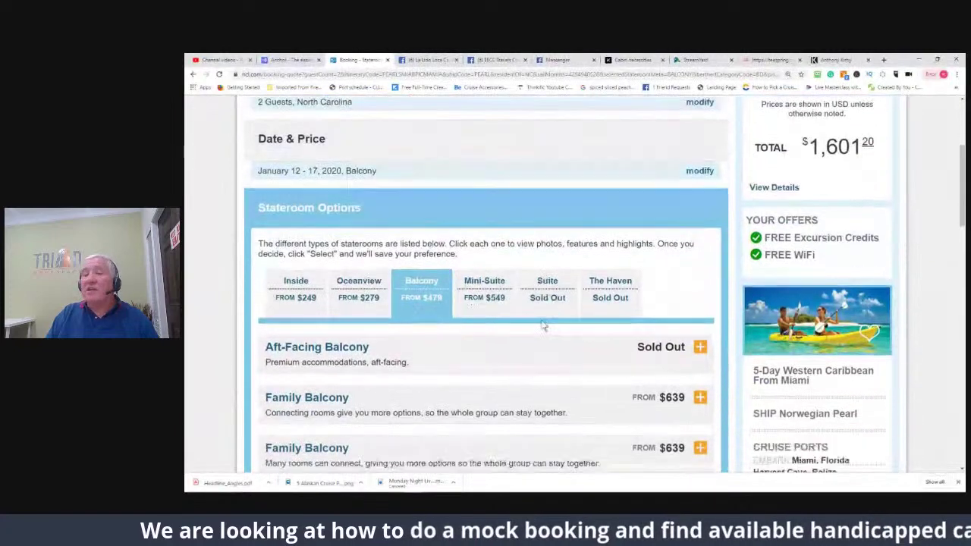
{"action": "scroll", "coordinate": [542, 326], "scroll_direction": "down", "scroll_amount": 3}
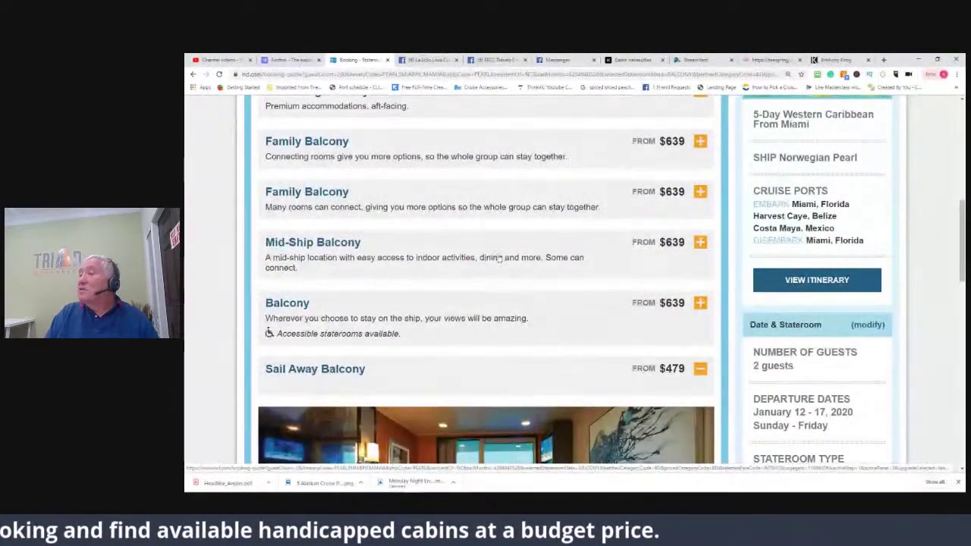
{"action": "left_click", "coordinate": [700, 304]}
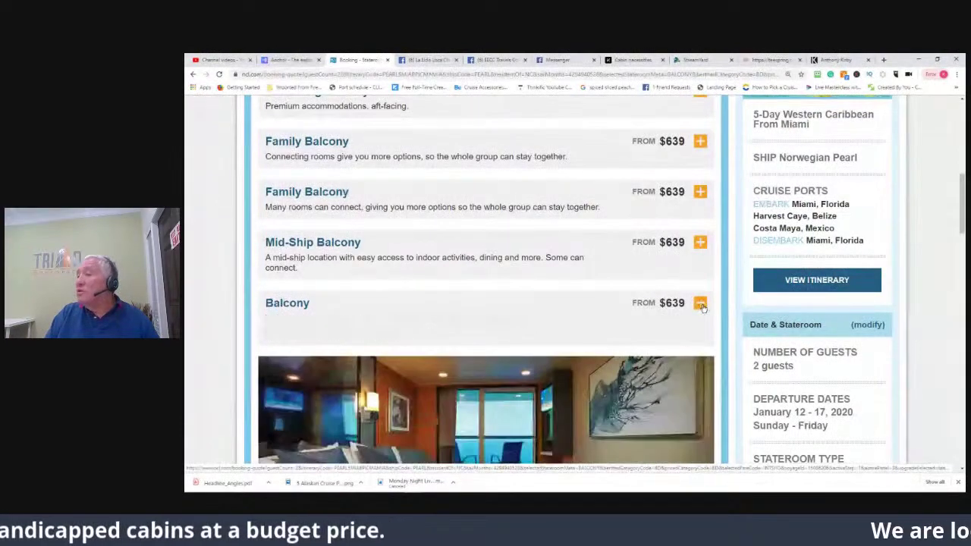
{"action": "scroll", "coordinate": [700, 310], "scroll_direction": "down", "scroll_amount": 7}
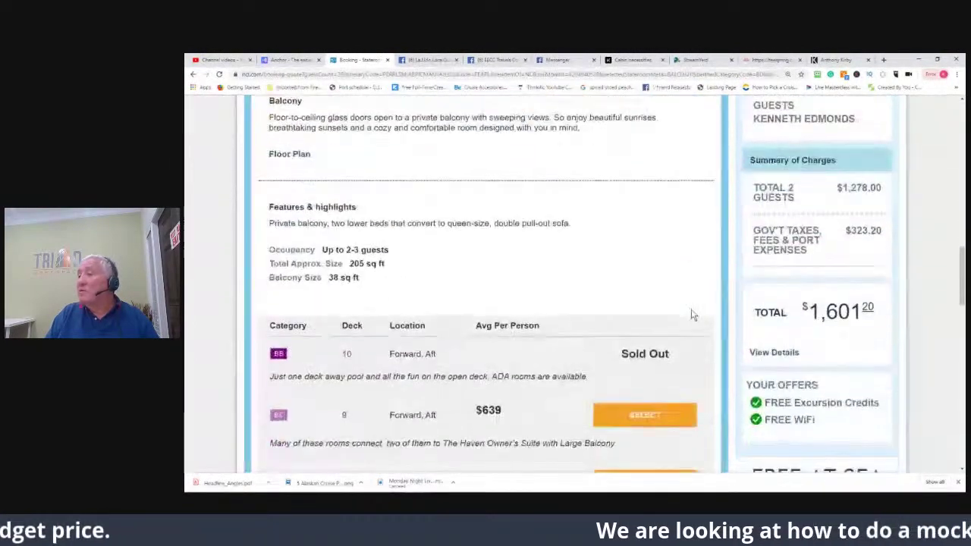
{"action": "scroll", "coordinate": [690, 316], "scroll_direction": "down", "scroll_amount": 1}
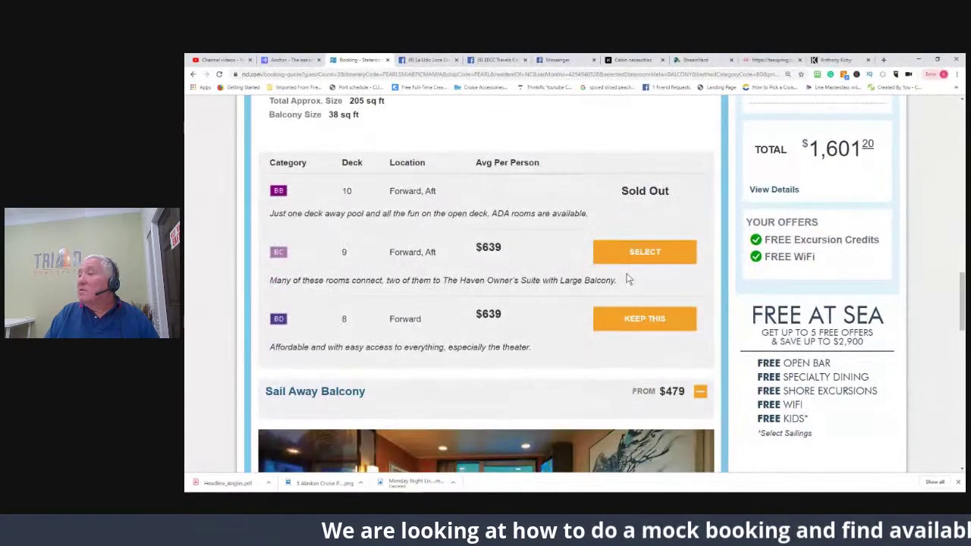
{"action": "left_click", "coordinate": [651, 255]}
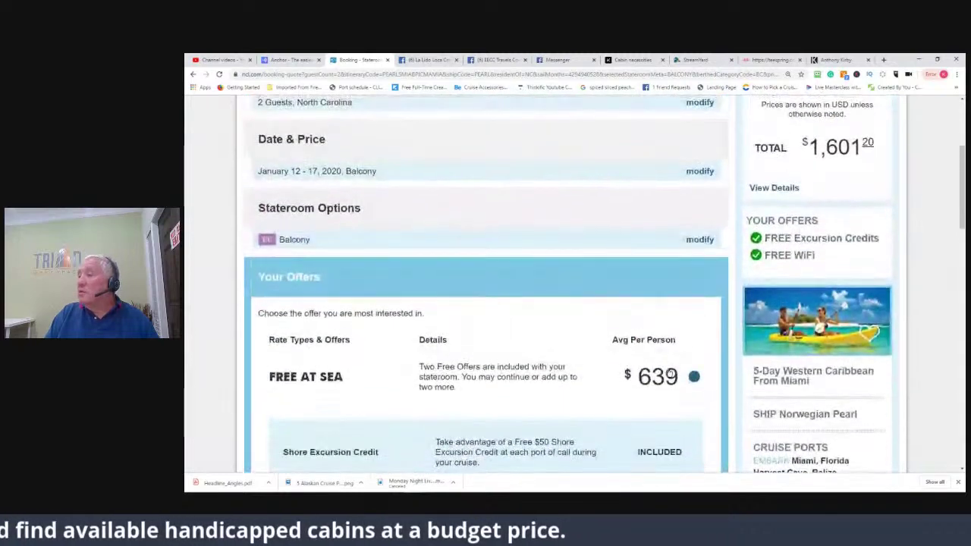
Keep the Free Excursion Credits and WiFi offers for Balcony category BC and continue to its stateroom choice
{"action": "scroll", "coordinate": [665, 385], "scroll_direction": "down", "scroll_amount": 5}
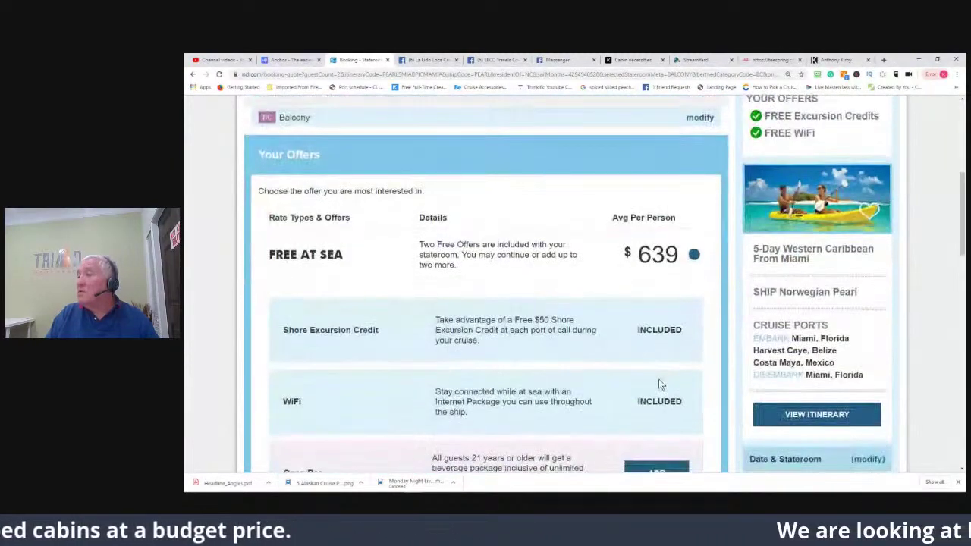
{"action": "left_click", "coordinate": [658, 326]}
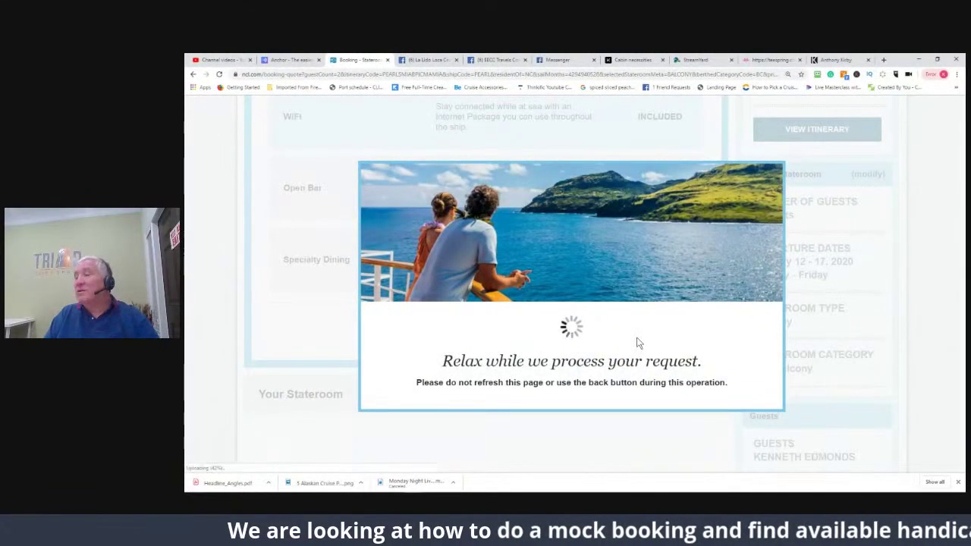
{"action": "scroll", "coordinate": [637, 337], "scroll_direction": "up", "scroll_amount": 5}
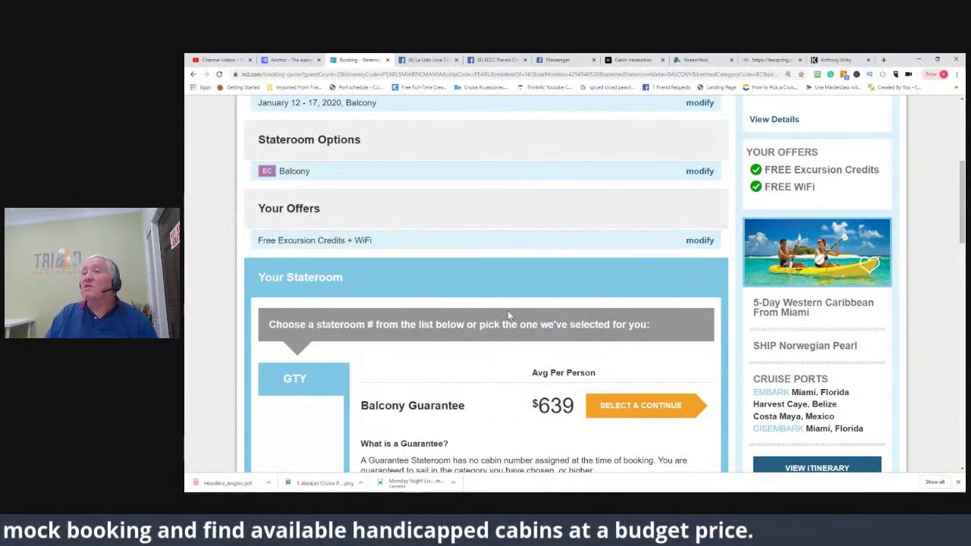
{"action": "scroll", "coordinate": [503, 288], "scroll_direction": "up", "scroll_amount": 2}
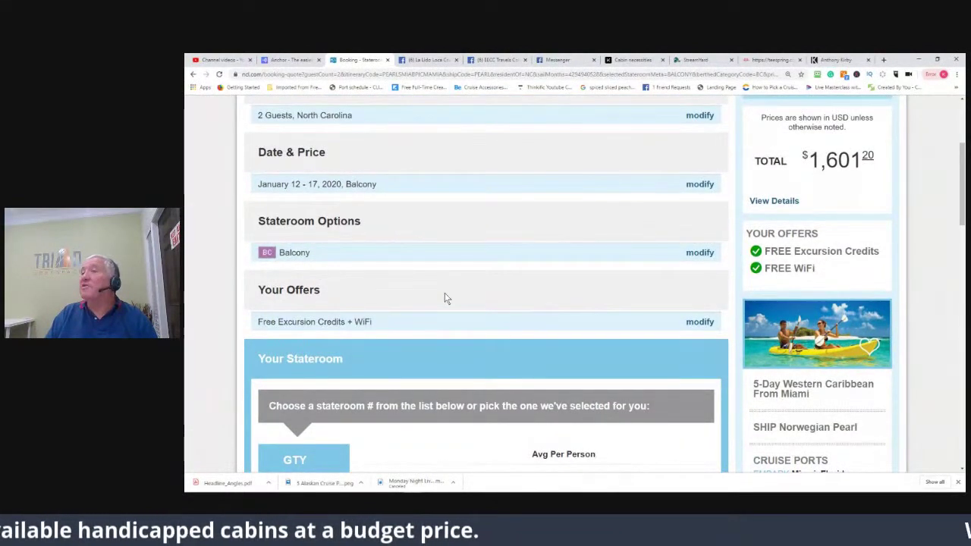
Reopen the Stateroom Options, expand the Family Balcony option whose rooms can connect and select category B2, forward and aft on decks 8, 9 and 10
{"action": "scroll", "coordinate": [529, 273], "scroll_direction": "up", "scroll_amount": 2}
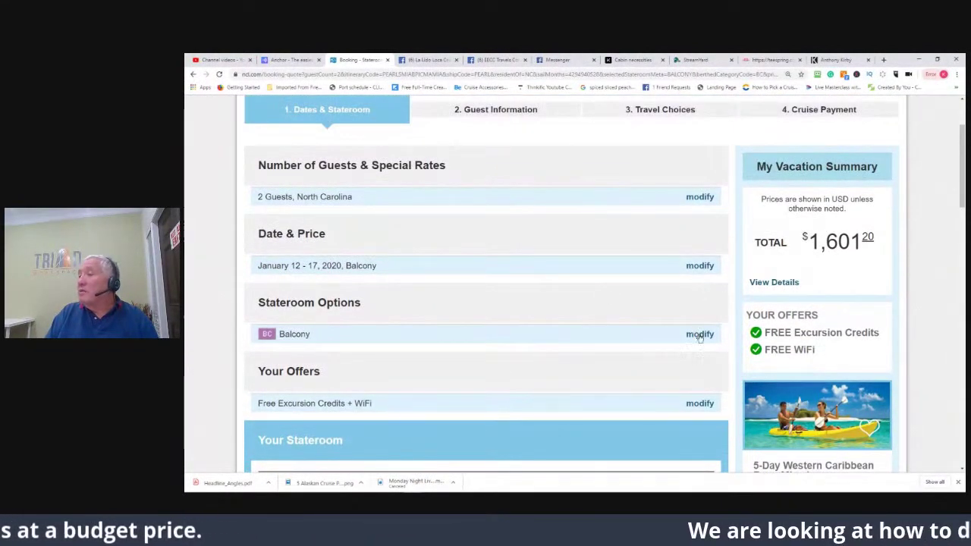
{"action": "left_click", "coordinate": [699, 335]}
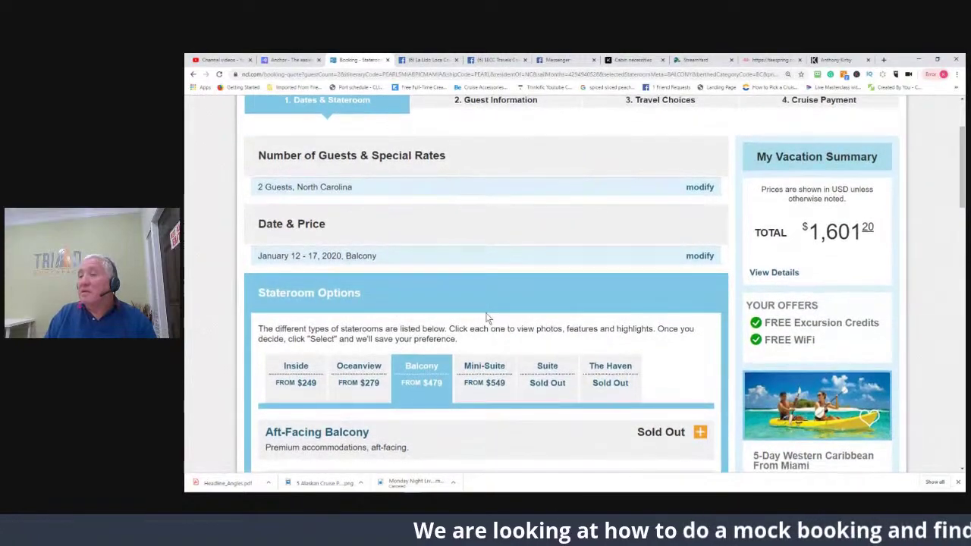
{"action": "scroll", "coordinate": [485, 315], "scroll_direction": "down", "scroll_amount": 1}
{"action": "scroll", "coordinate": [478, 312], "scroll_direction": "down", "scroll_amount": 6}
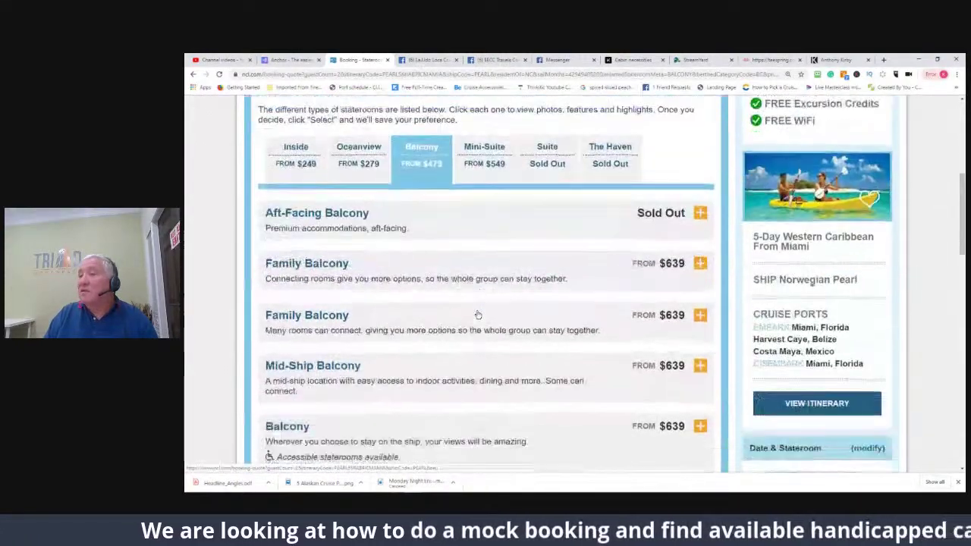
{"action": "scroll", "coordinate": [478, 303], "scroll_direction": "down", "scroll_amount": 2}
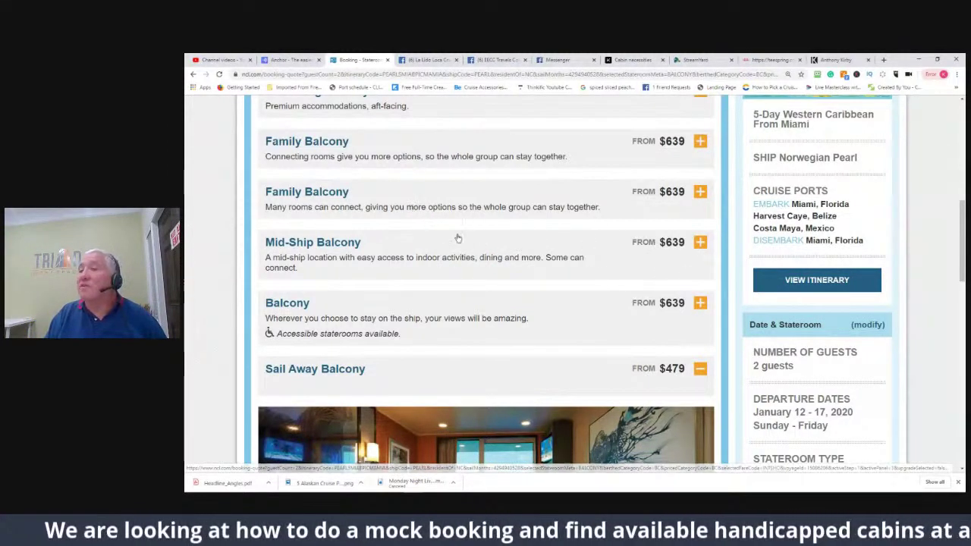
{"action": "left_click", "coordinate": [700, 192]}
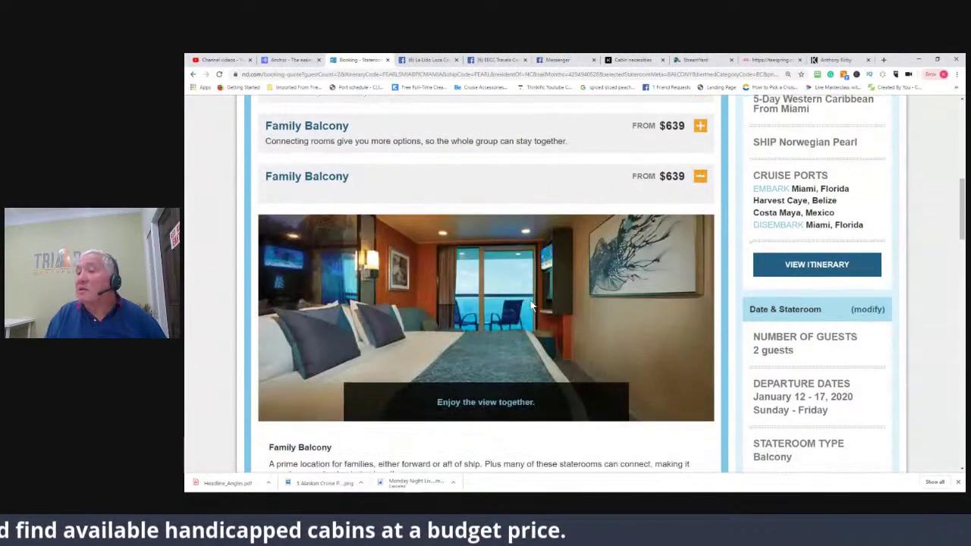
{"action": "scroll", "coordinate": [529, 307], "scroll_direction": "down", "scroll_amount": 5}
{"action": "scroll", "coordinate": [529, 304], "scroll_direction": "down", "scroll_amount": 1}
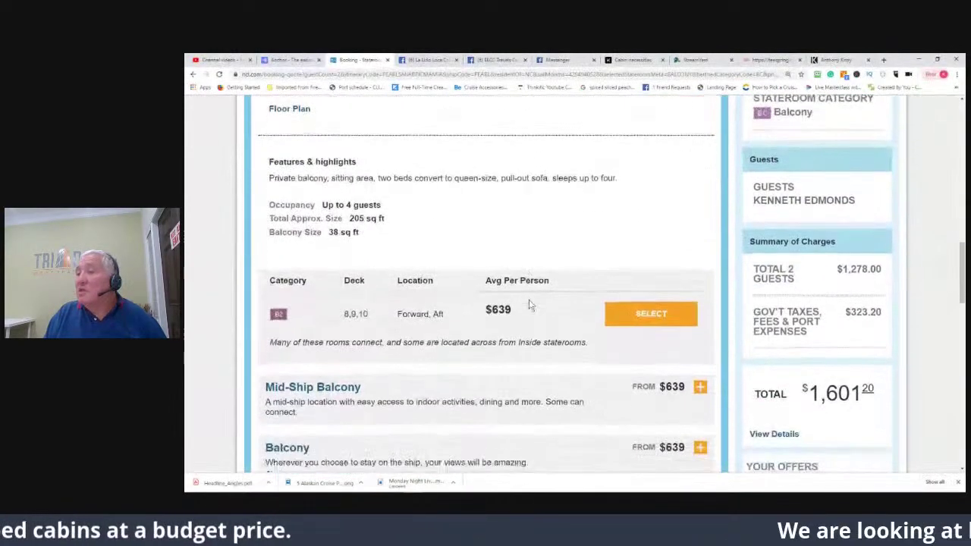
{"action": "scroll", "coordinate": [571, 303], "scroll_direction": "down", "scroll_amount": 1}
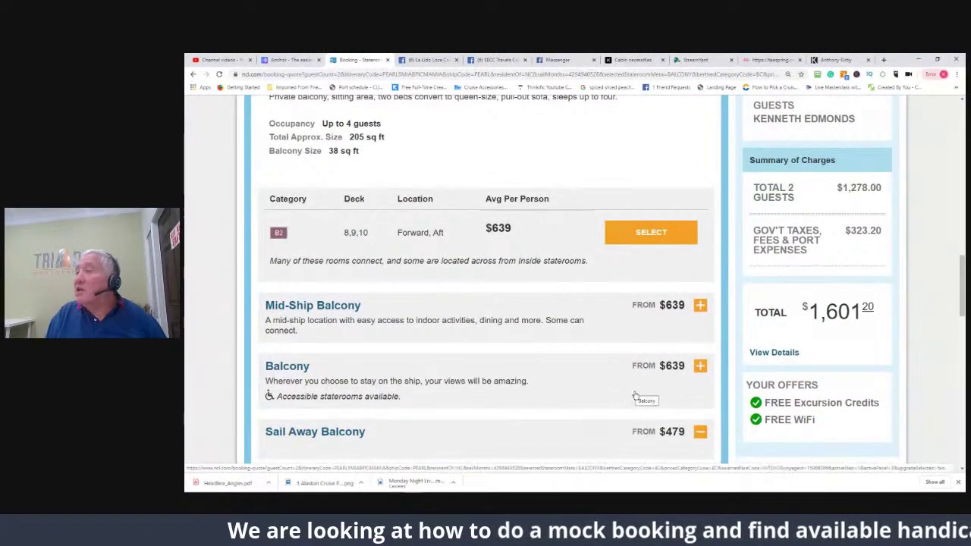
{"action": "scroll", "coordinate": [635, 392], "scroll_direction": "up", "scroll_amount": 1}
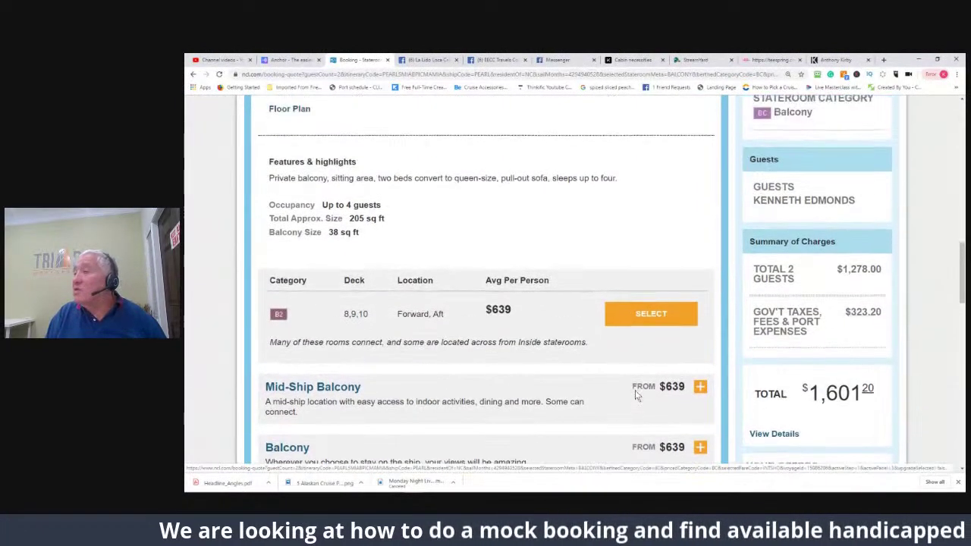
{"action": "left_click", "coordinate": [647, 314]}
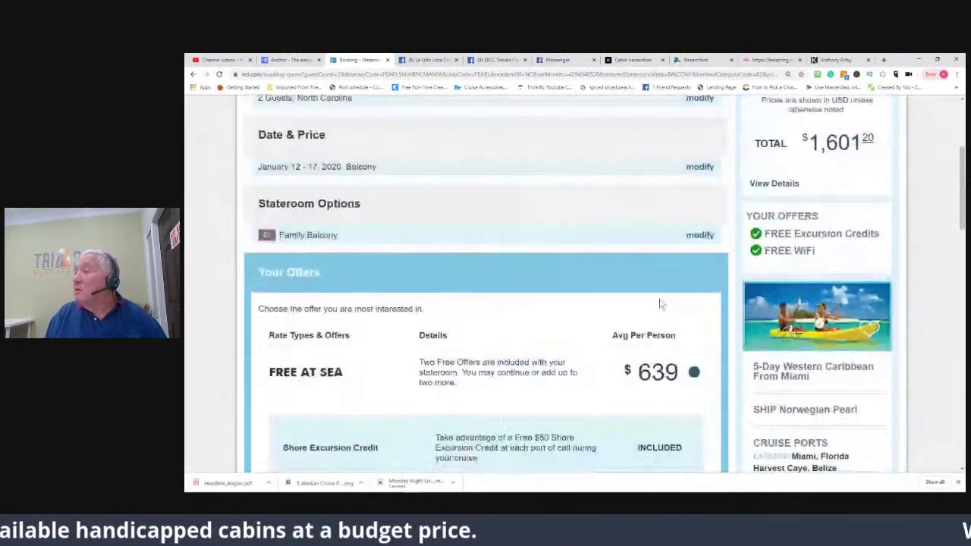
Keep the included Shore Excursion Credit and WiFi, dismiss the Mid-Ship Mini-Suite upgrade and review the B2 stateroom numbers and deck layout
{"action": "scroll", "coordinate": [686, 383], "scroll_direction": "down", "scroll_amount": 5}
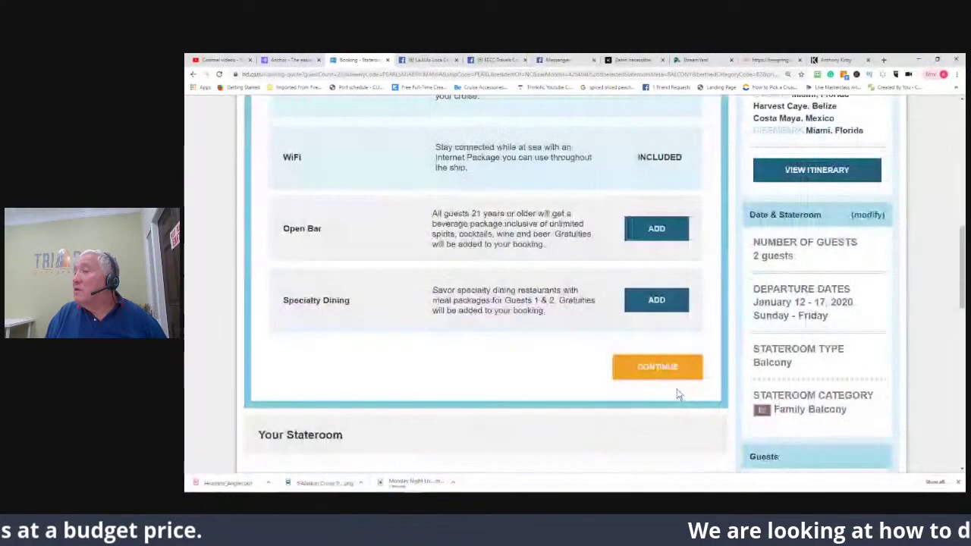
{"action": "left_click", "coordinate": [661, 371]}
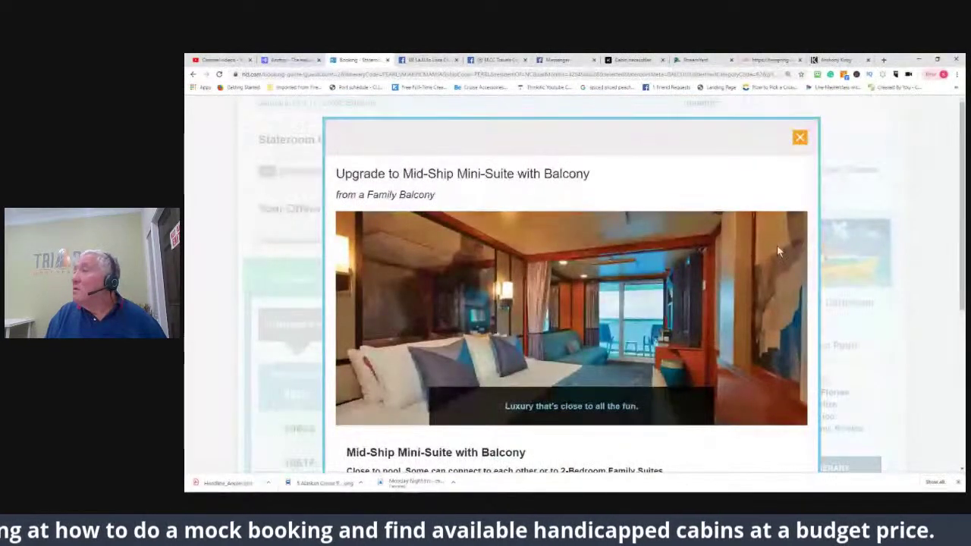
{"action": "left_click", "coordinate": [800, 136]}
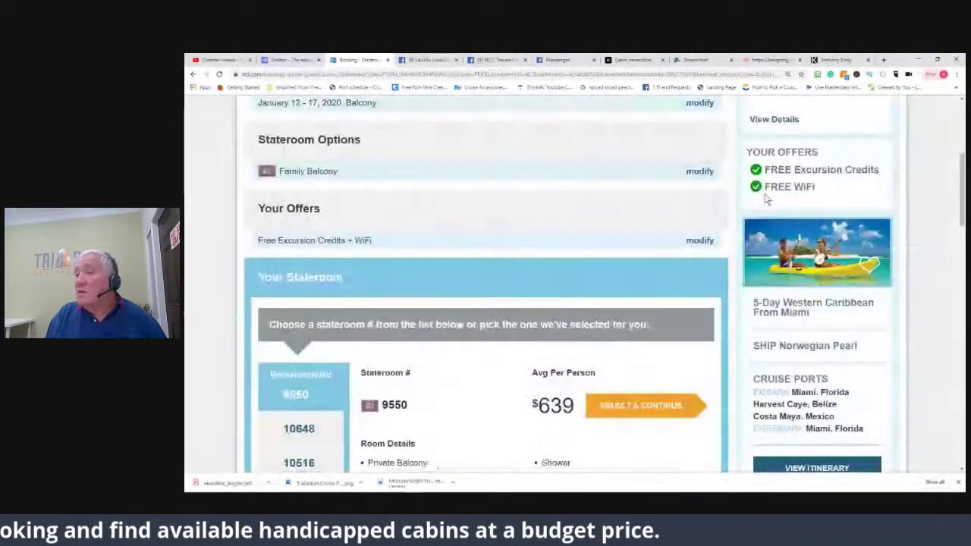
{"action": "scroll", "coordinate": [643, 250], "scroll_direction": "down", "scroll_amount": 2}
{"action": "scroll", "coordinate": [644, 250], "scroll_direction": "down", "scroll_amount": 2}
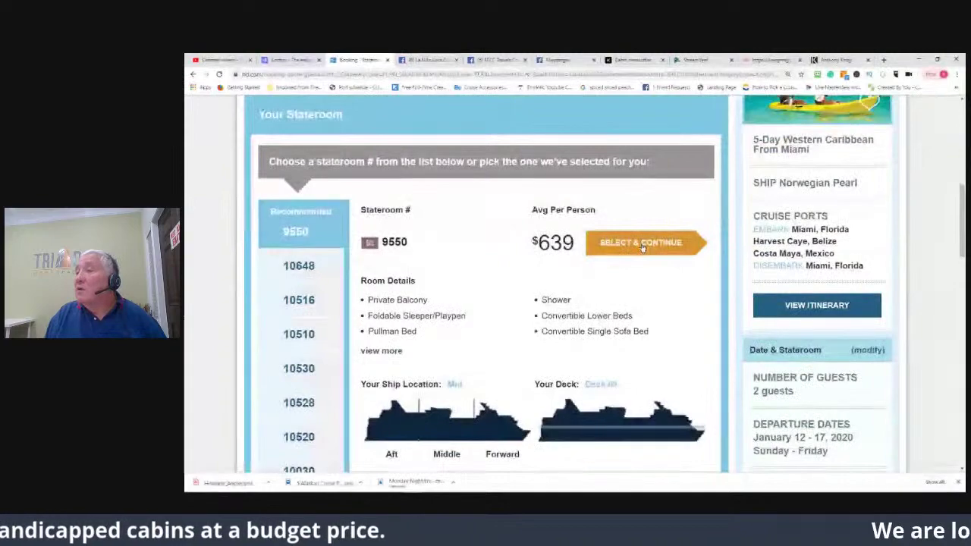
{"action": "scroll", "coordinate": [642, 248], "scroll_direction": "down", "scroll_amount": 2}
{"action": "scroll", "coordinate": [642, 248], "scroll_direction": "down", "scroll_amount": 8}
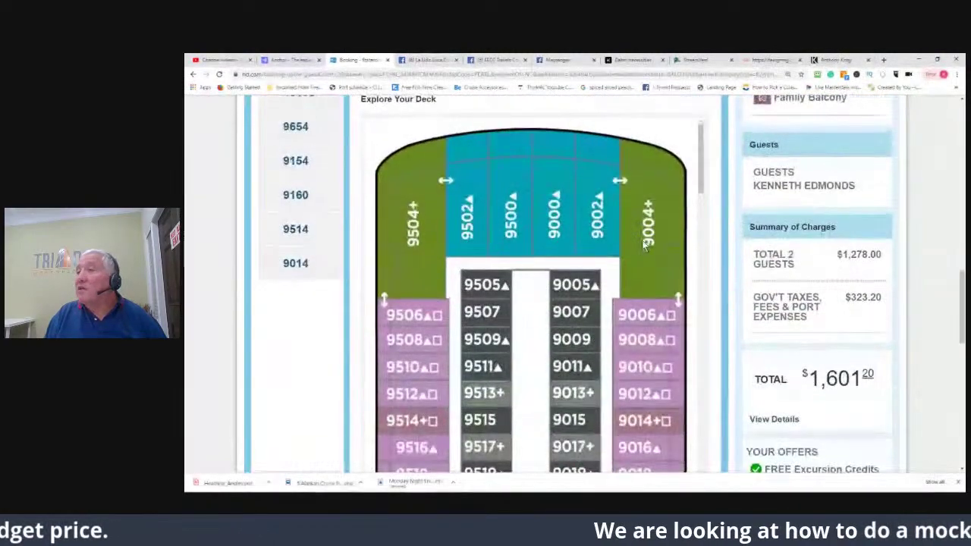
{"action": "scroll", "coordinate": [643, 245], "scroll_direction": "up", "scroll_amount": 5}
{"action": "scroll", "coordinate": [644, 245], "scroll_direction": "up", "scroll_amount": 6}
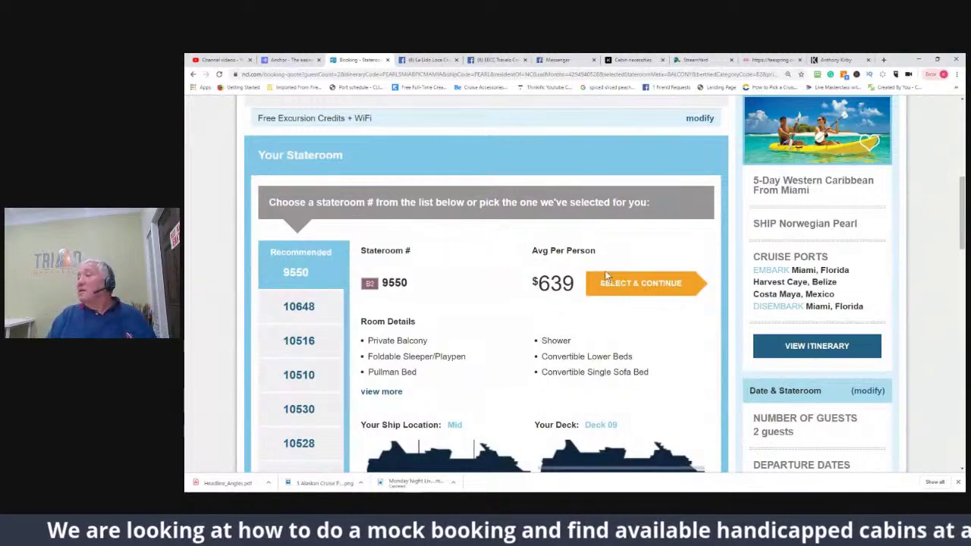
Reopen the Stateroom Options, expand the Family Balcony option with connecting rooms and select category B3, forward and aft on decks 8 and 9
{"action": "scroll", "coordinate": [624, 279], "scroll_direction": "up", "scroll_amount": 8}
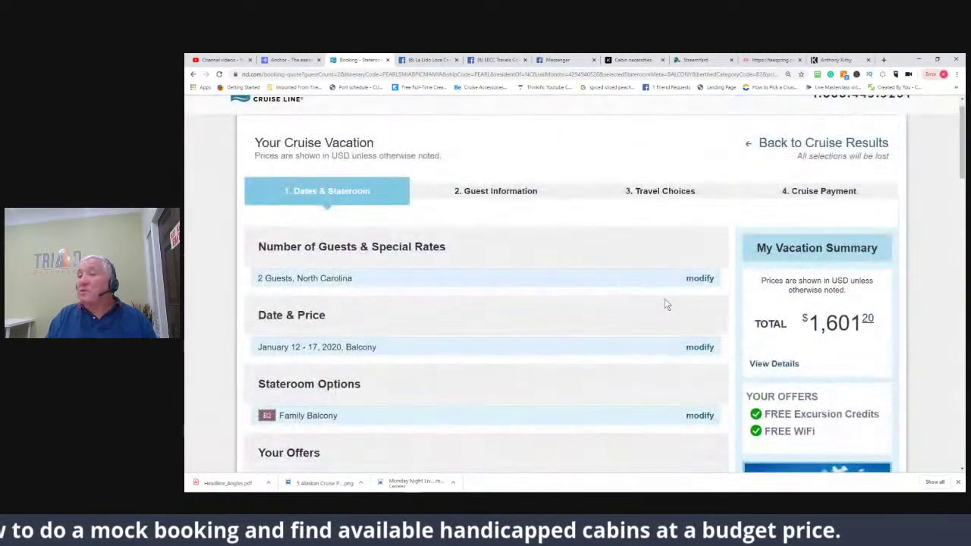
{"action": "left_click", "coordinate": [701, 417]}
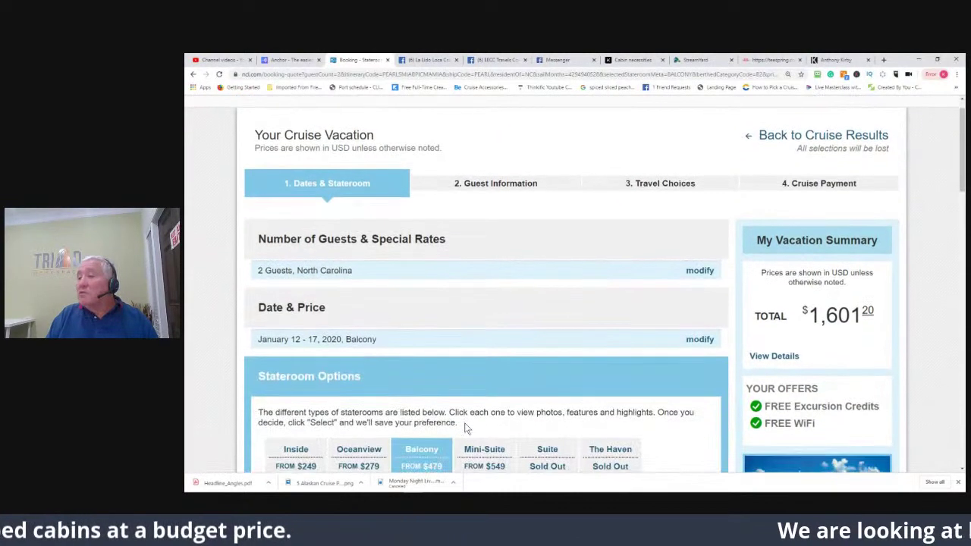
{"action": "scroll", "coordinate": [470, 440], "scroll_direction": "down", "scroll_amount": 2}
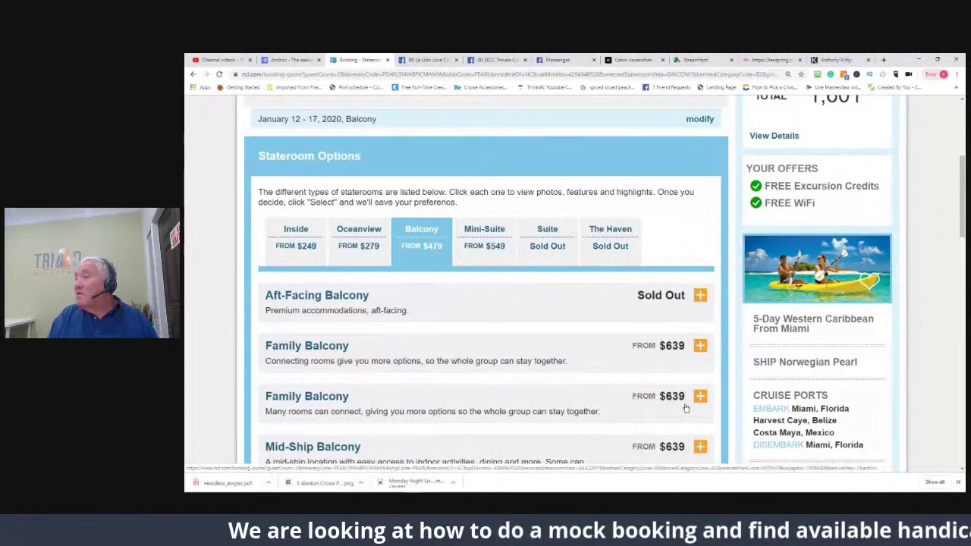
{"action": "left_click", "coordinate": [701, 346]}
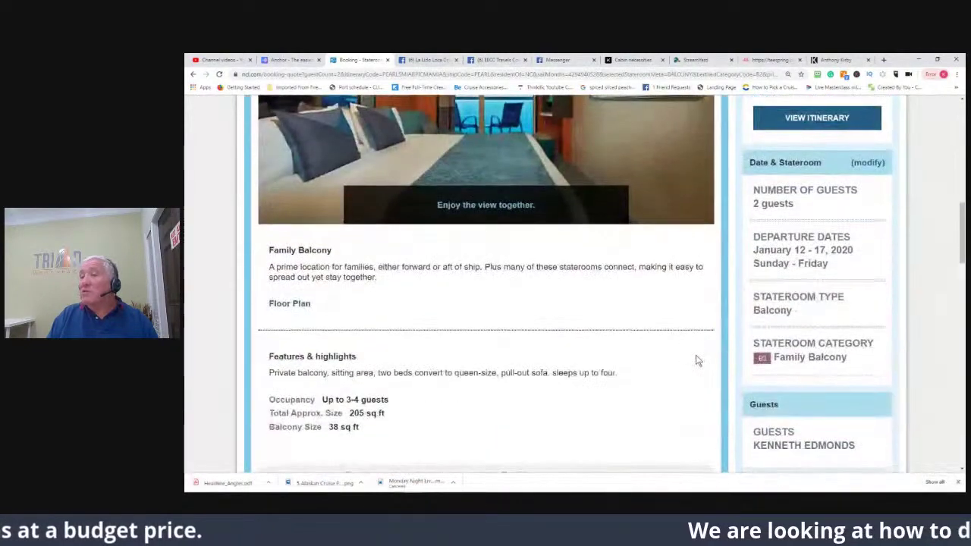
{"action": "scroll", "coordinate": [698, 361], "scroll_direction": "down", "scroll_amount": 3}
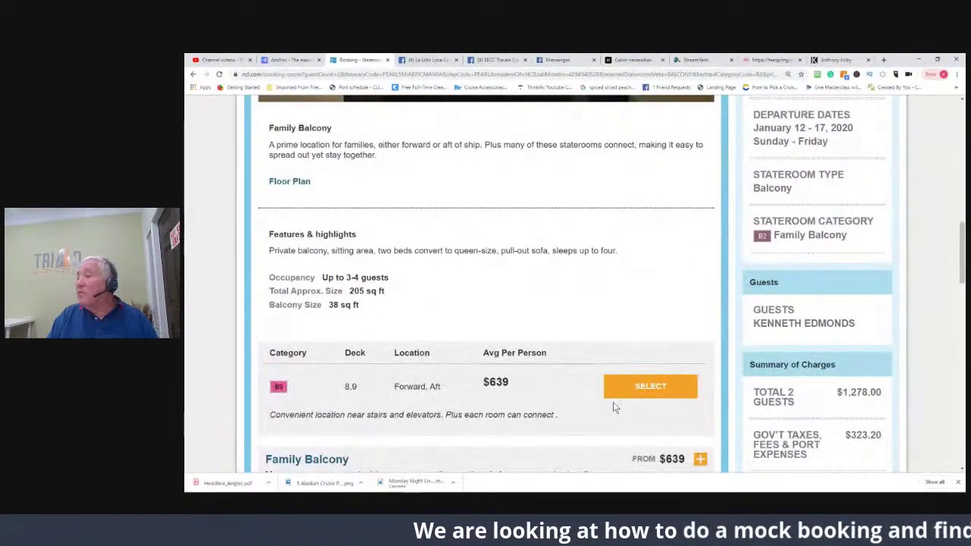
{"action": "left_click", "coordinate": [651, 387]}
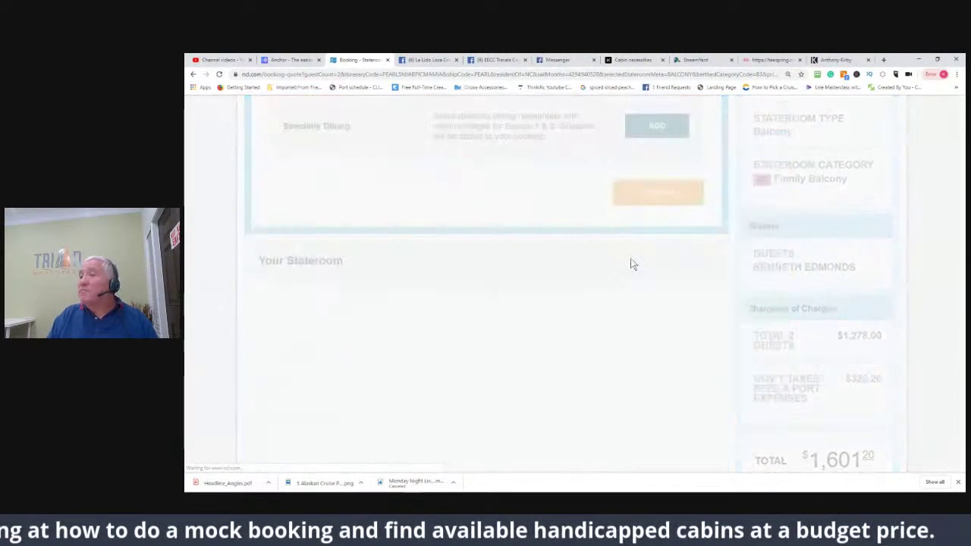
Continue category B3 with the included offers, dismiss the Mid-Ship Mini-Suite upgrade and review the recommended stateroom's details and location
{"action": "scroll", "coordinate": [607, 307], "scroll_direction": "up", "scroll_amount": 5}
{"action": "scroll", "coordinate": [618, 303], "scroll_direction": "down", "scroll_amount": 6}
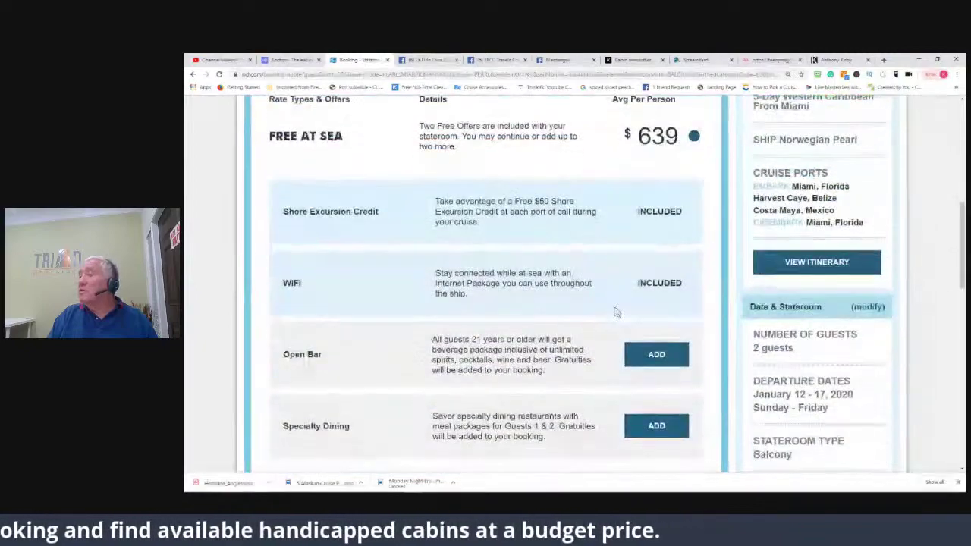
{"action": "left_click", "coordinate": [616, 309]}
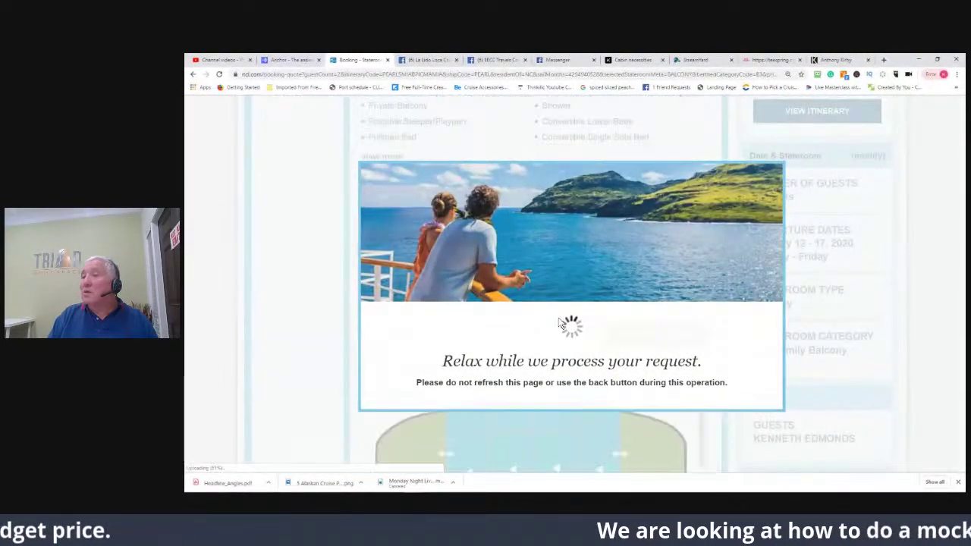
{"action": "scroll", "coordinate": [412, 322], "scroll_direction": "down", "scroll_amount": 3}
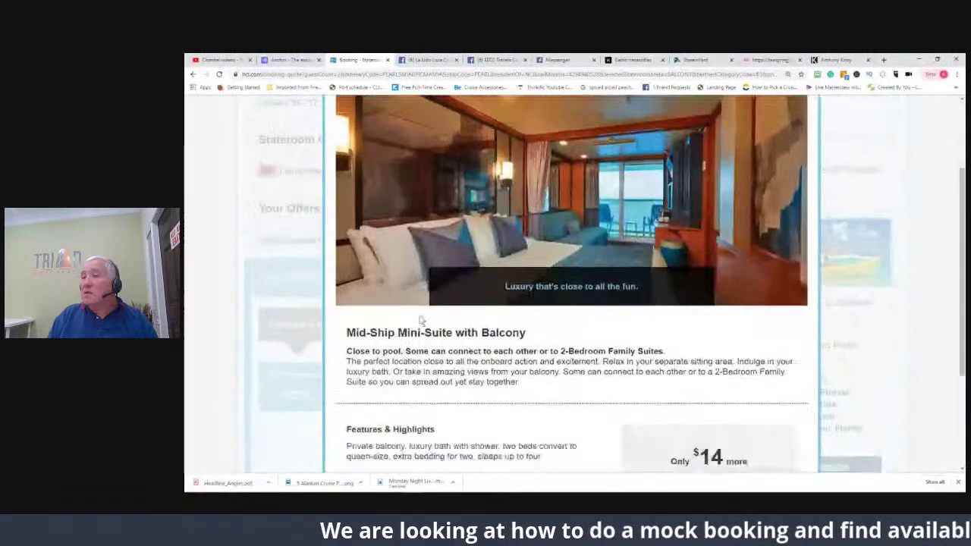
{"action": "scroll", "coordinate": [400, 433], "scroll_direction": "down", "scroll_amount": 2}
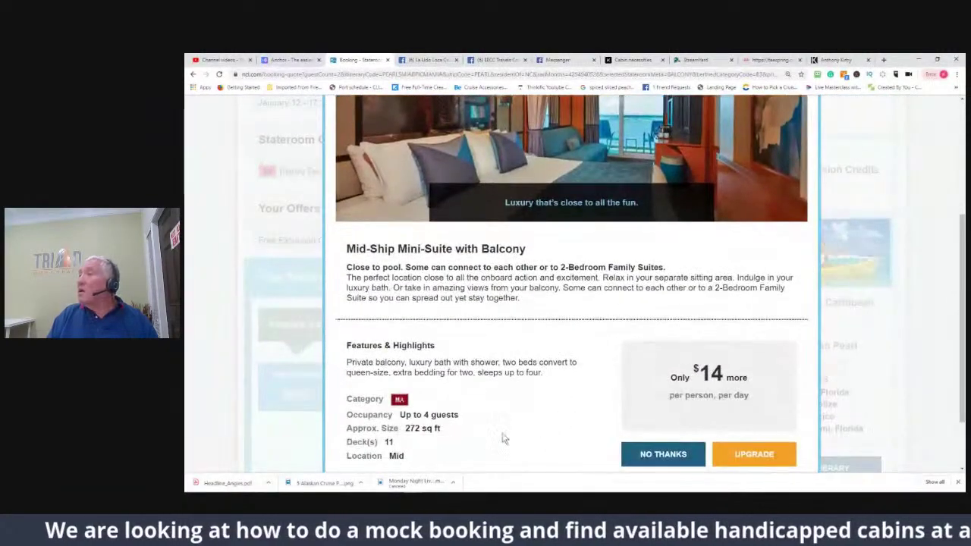
{"action": "scroll", "coordinate": [785, 148], "scroll_direction": "up", "scroll_amount": 5}
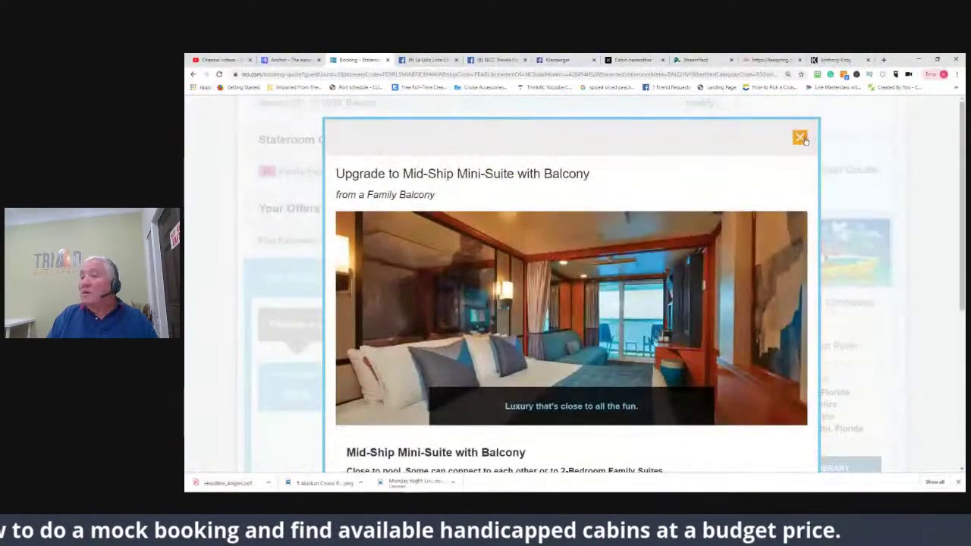
{"action": "left_click", "coordinate": [797, 137]}
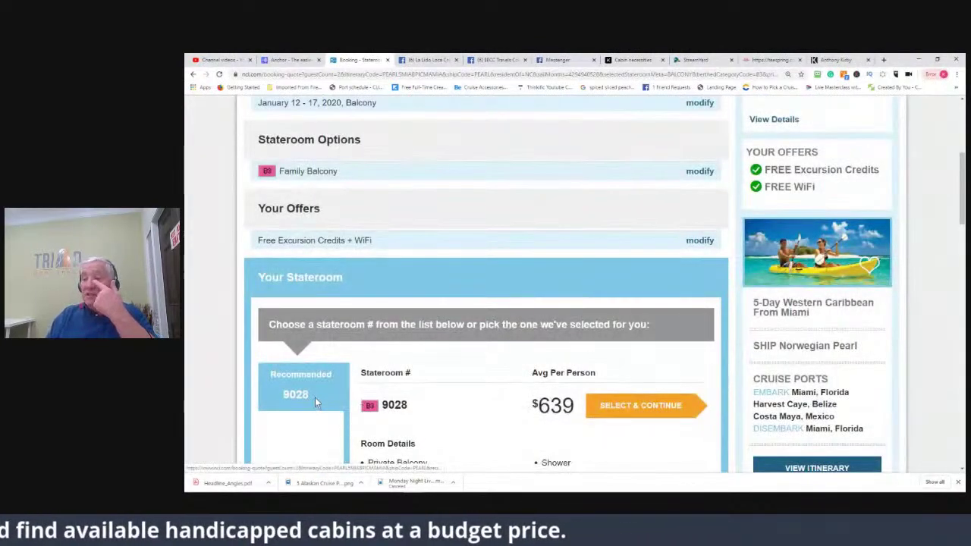
{"action": "scroll", "coordinate": [318, 400], "scroll_direction": "down", "scroll_amount": 2}
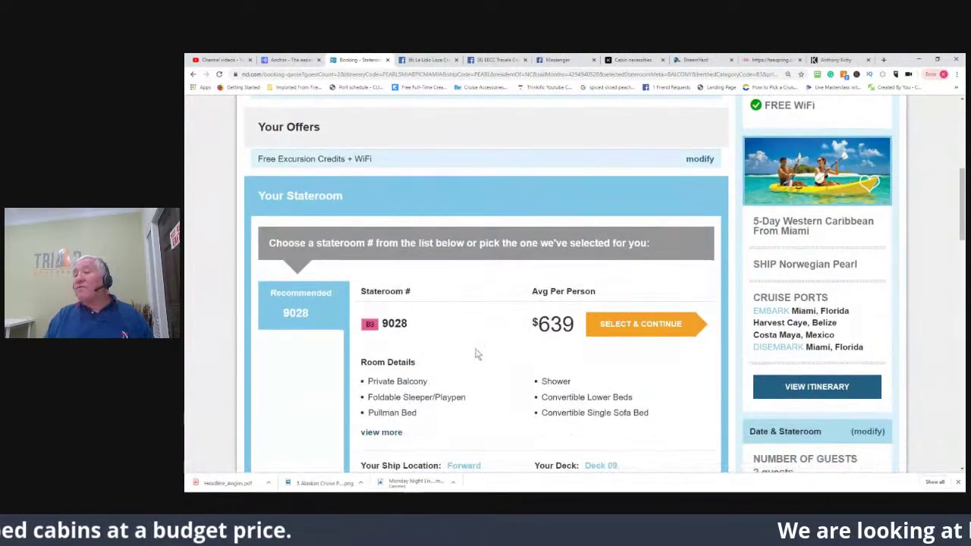
{"action": "scroll", "coordinate": [276, 372], "scroll_direction": "down", "scroll_amount": 3}
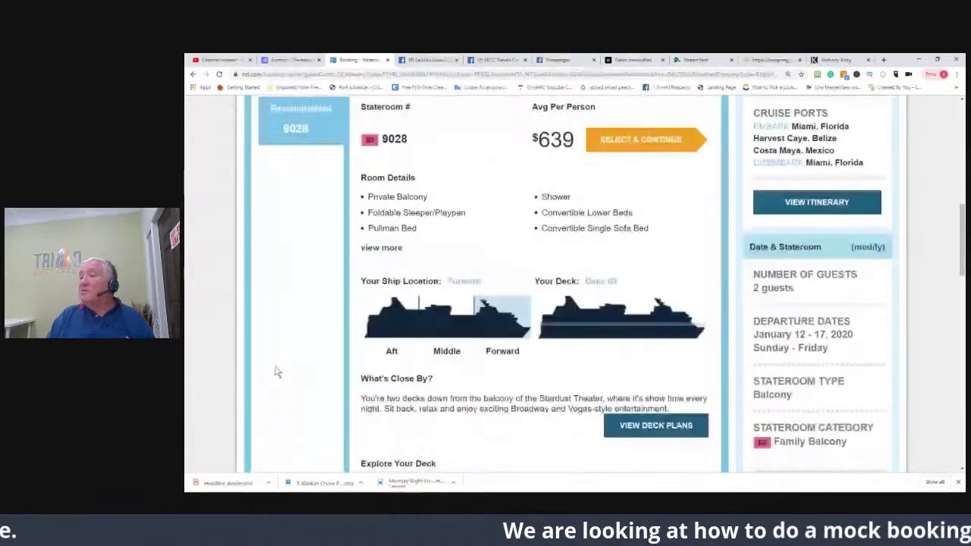
{"action": "scroll", "coordinate": [275, 372], "scroll_direction": "up", "scroll_amount": 2}
{"action": "scroll", "coordinate": [505, 347], "scroll_direction": "down", "scroll_amount": 3}
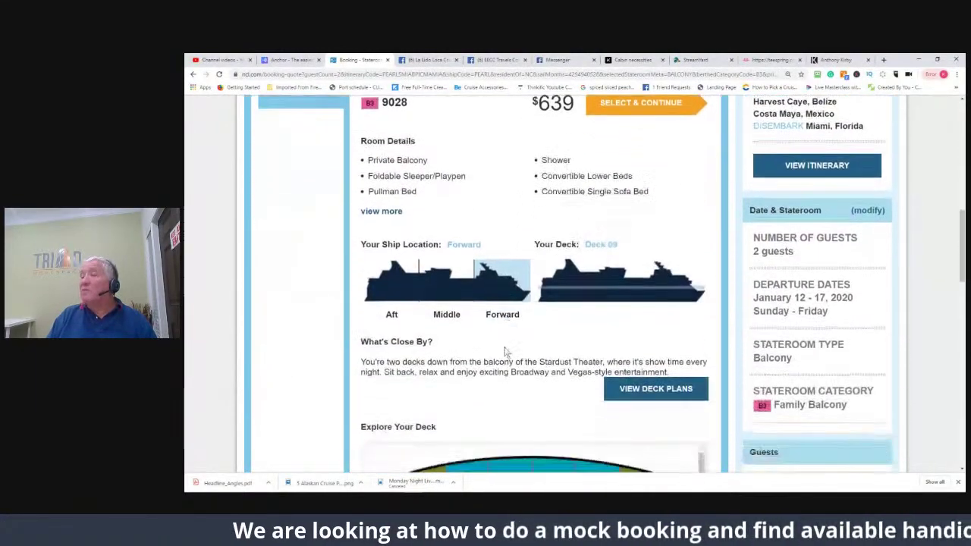
{"action": "scroll", "coordinate": [506, 346], "scroll_direction": "up", "scroll_amount": 8}
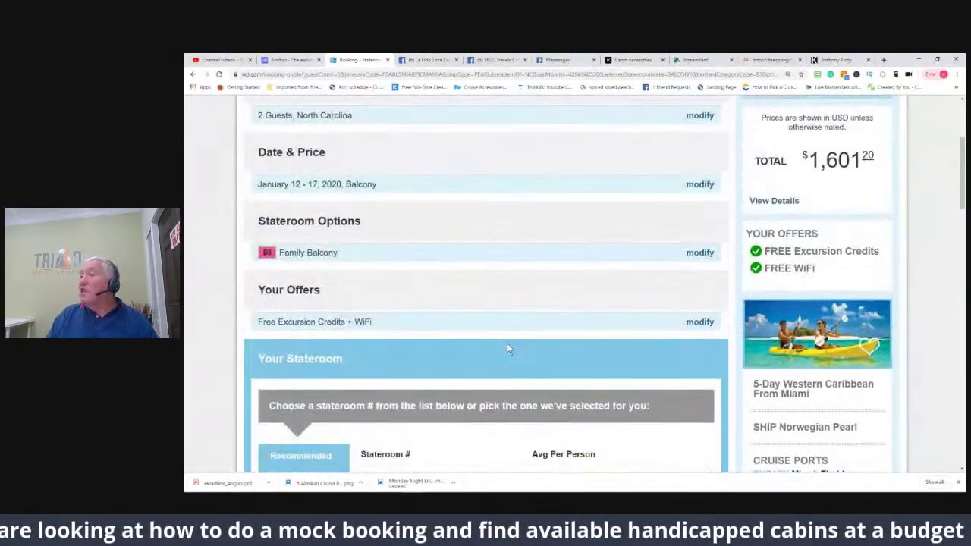
Reopen the Stateroom Options, switch to the Mini-Suite staterooms and check which ones offer accessible cabins
{"action": "left_click", "coordinate": [700, 254]}
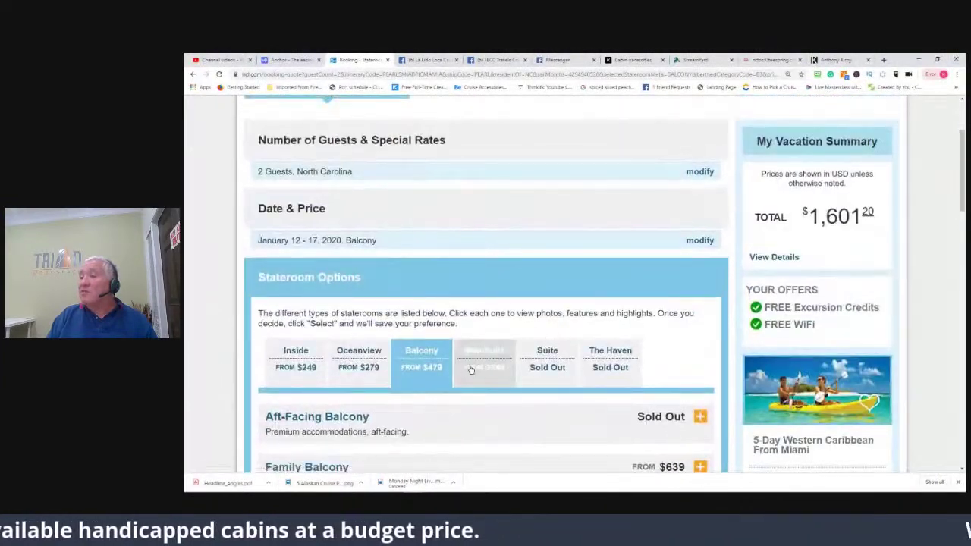
{"action": "left_click", "coordinate": [506, 367]}
{"action": "scroll", "coordinate": [506, 365], "scroll_direction": "down", "scroll_amount": 2}
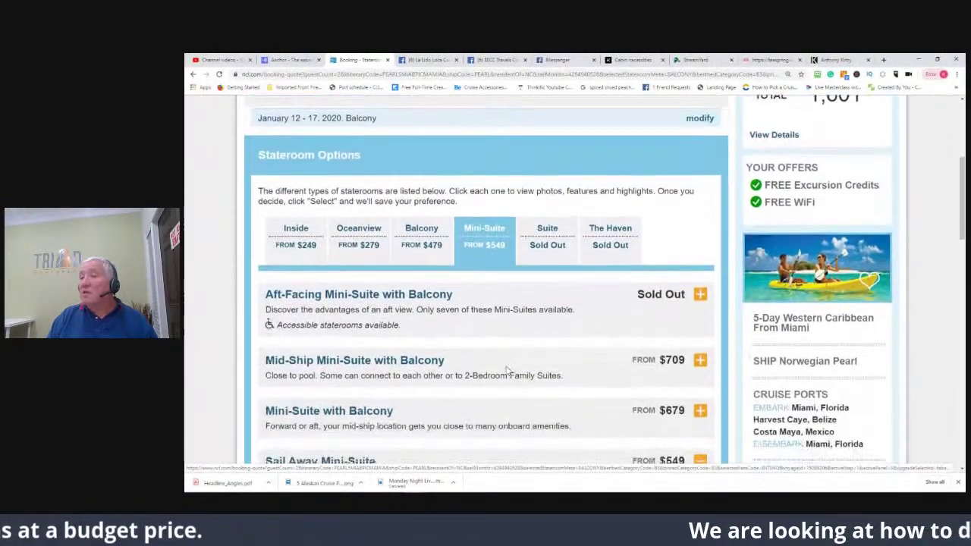
{"action": "scroll", "coordinate": [538, 328], "scroll_direction": "down", "scroll_amount": 2}
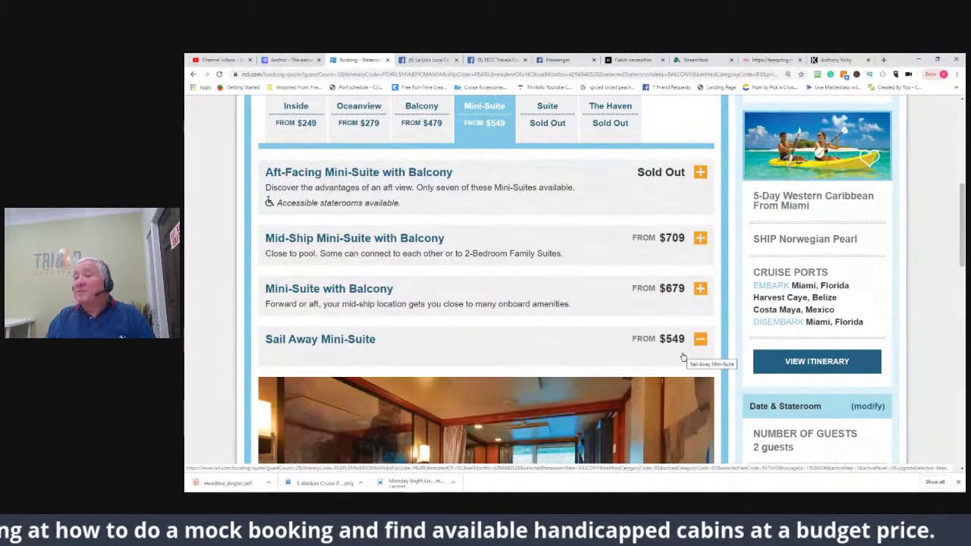
{"action": "scroll", "coordinate": [516, 342], "scroll_direction": "down", "scroll_amount": 1}
{"action": "scroll", "coordinate": [592, 339], "scroll_direction": "up", "scroll_amount": 1}
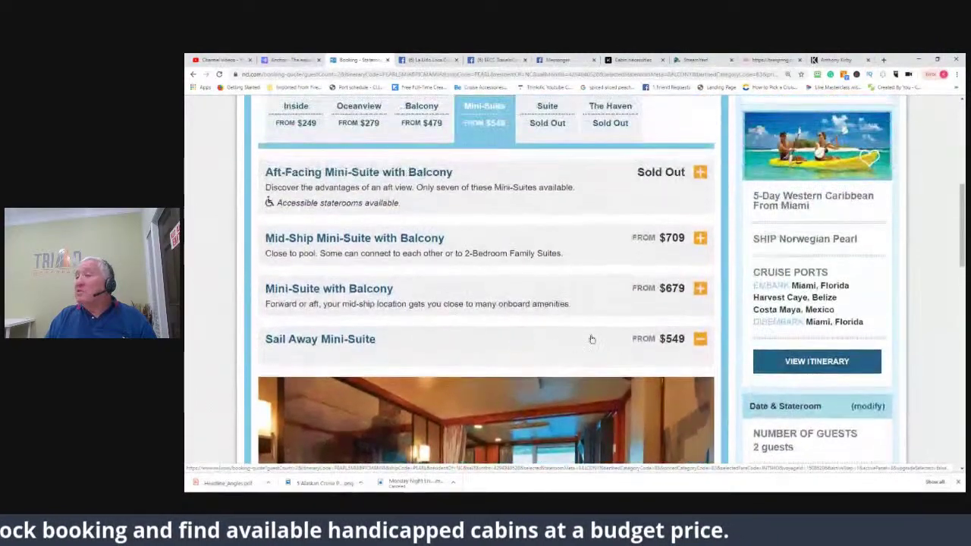
Expand the Mini-Suite with Balcony option and select its $679 category on deck 11, forward and aft
{"action": "left_click", "coordinate": [699, 289]}
{"action": "scroll", "coordinate": [550, 339], "scroll_direction": "down", "scroll_amount": 3}
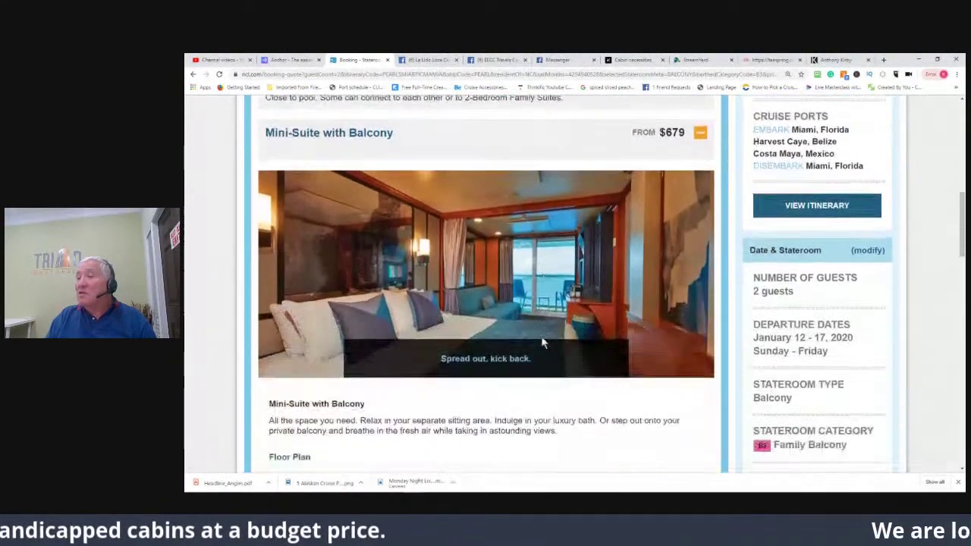
{"action": "scroll", "coordinate": [544, 342], "scroll_direction": "down", "scroll_amount": 3}
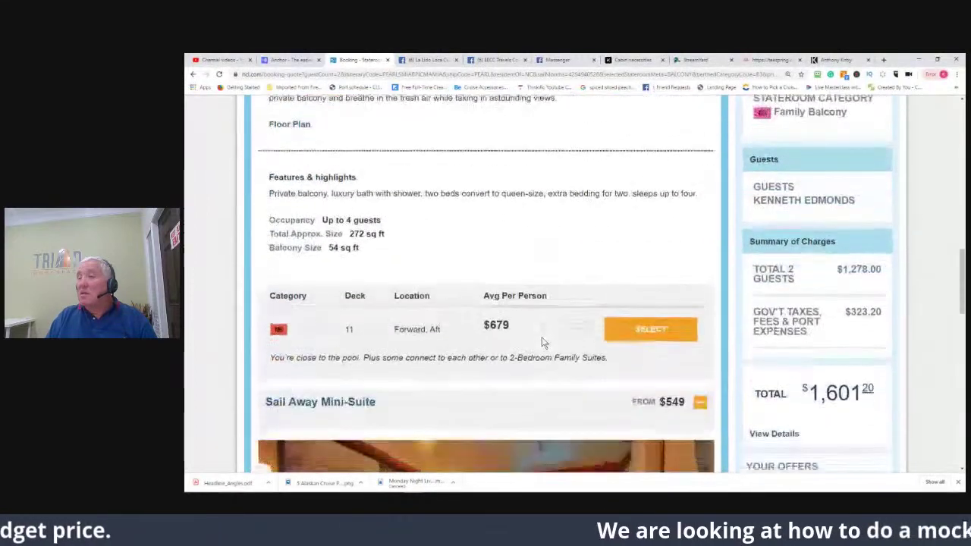
{"action": "left_click", "coordinate": [649, 331]}
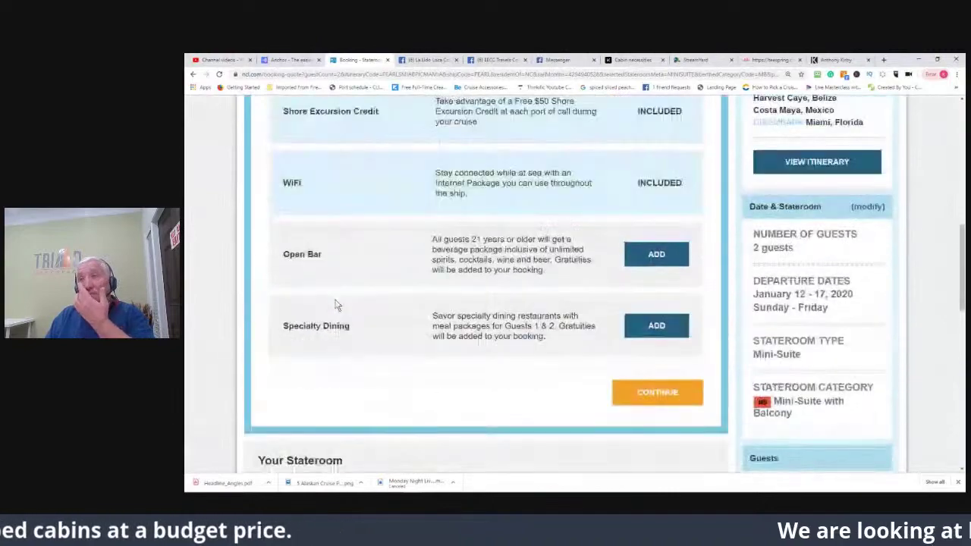
Add the Open Bar and Specialty Dining offers to the Mini-Suite with Balcony and continue to the stateroom choice
{"action": "scroll", "coordinate": [338, 305], "scroll_direction": "up", "scroll_amount": 5}
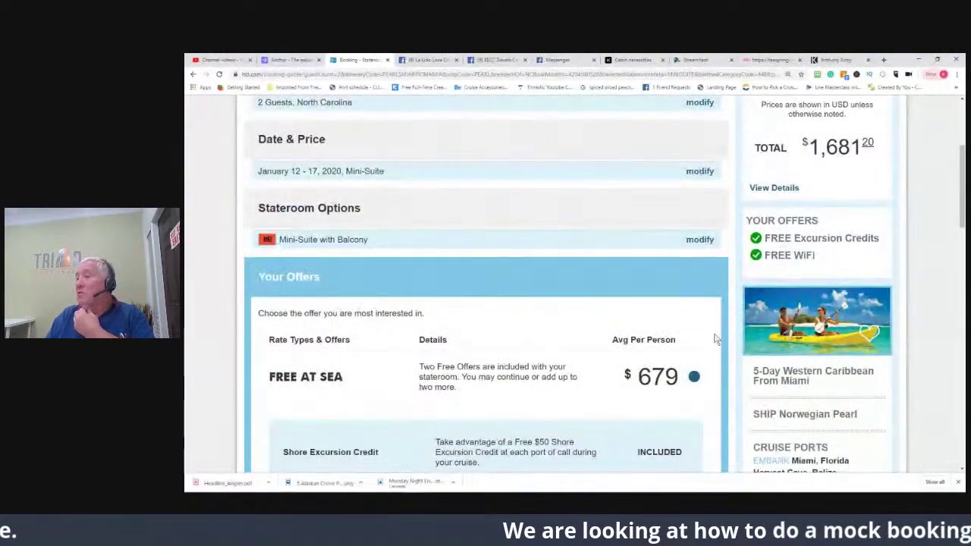
{"action": "scroll", "coordinate": [716, 339], "scroll_direction": "down", "scroll_amount": 4}
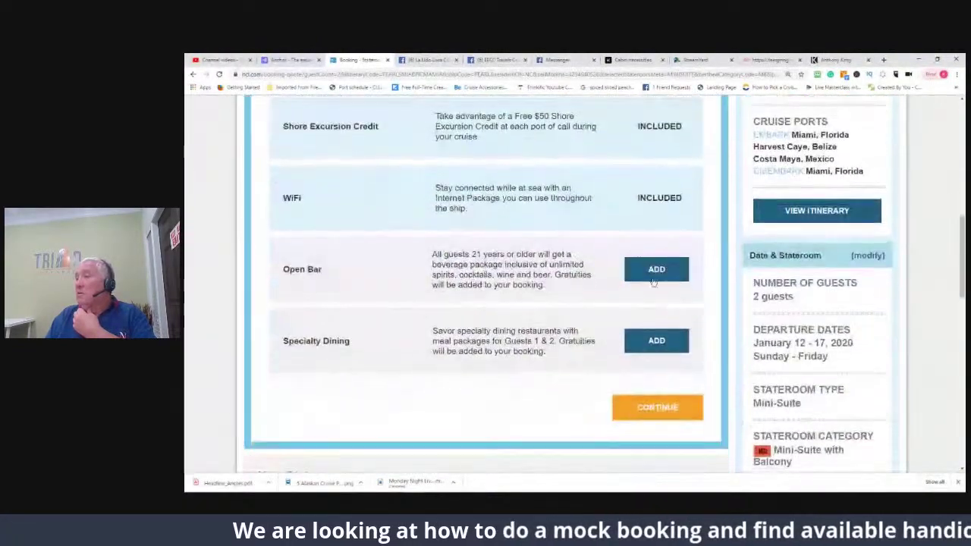
{"action": "left_click", "coordinate": [653, 279]}
{"action": "left_click", "coordinate": [649, 353]}
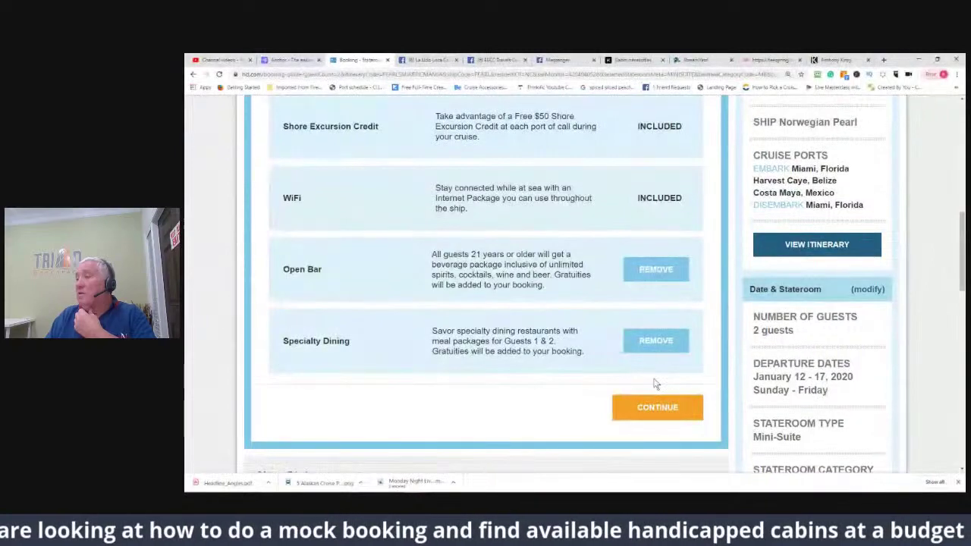
{"action": "left_click", "coordinate": [650, 407]}
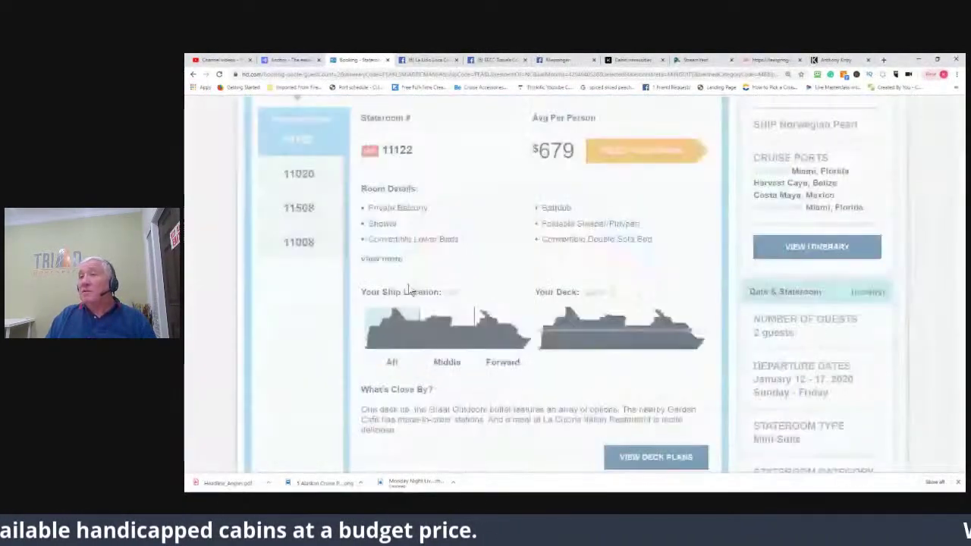
Dismiss the Mid-Ship Mini-Suite upgrade and review the Mini-Suite with Balcony's stateroom numbers, room details and ship location
{"action": "scroll", "coordinate": [410, 291], "scroll_direction": "up", "scroll_amount": 1}
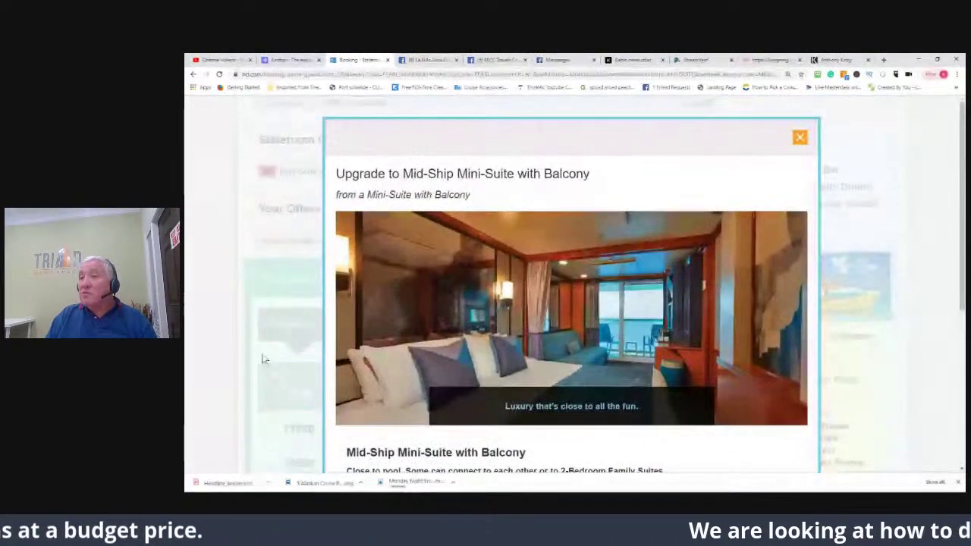
{"action": "left_click", "coordinate": [264, 358]}
{"action": "scroll", "coordinate": [346, 349], "scroll_direction": "down", "scroll_amount": 3}
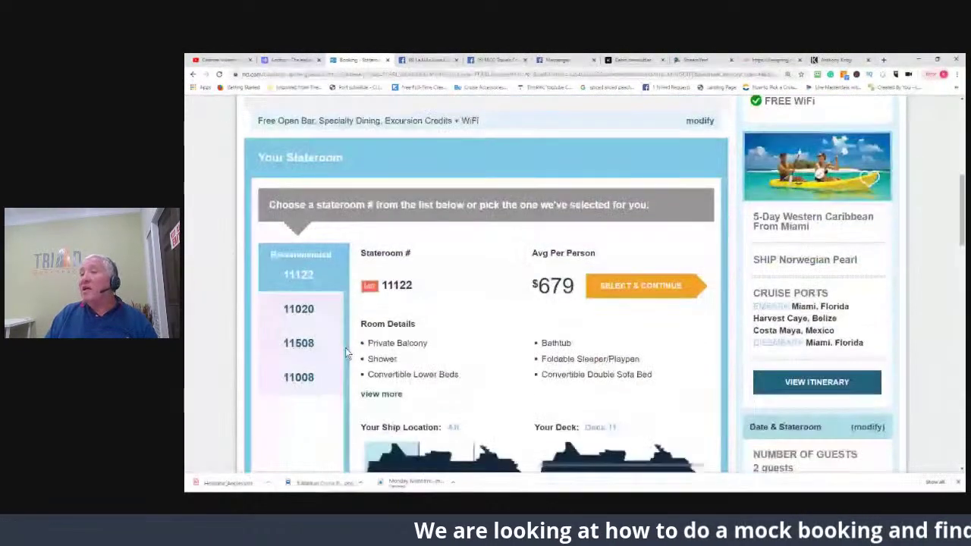
{"action": "scroll", "coordinate": [452, 360], "scroll_direction": "up", "scroll_amount": 1}
{"action": "scroll", "coordinate": [453, 359], "scroll_direction": "down", "scroll_amount": 1}
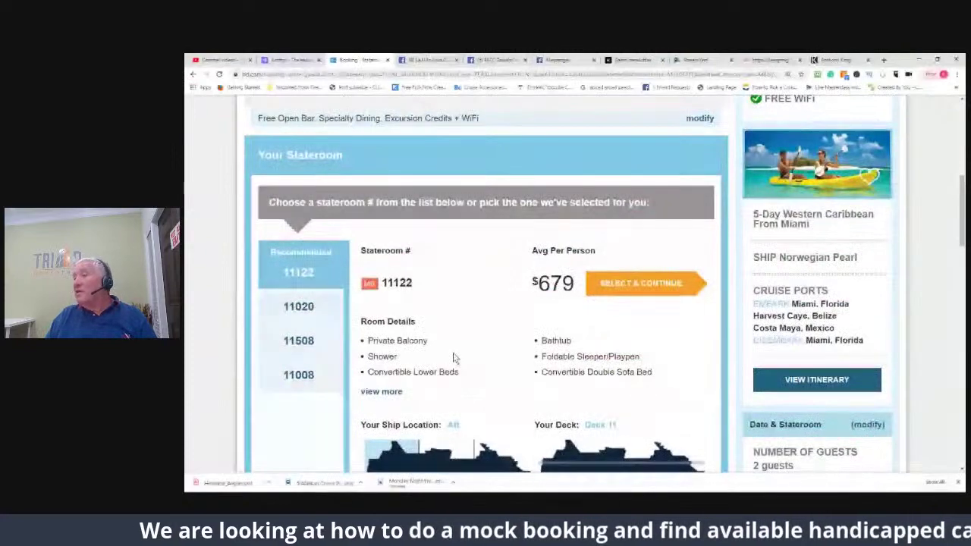
Reopen the Stateroom Options, expand the Mid-Ship Mini-Suite with Balcony and select category MA on deck 11, mid-ship
{"action": "scroll", "coordinate": [459, 357], "scroll_direction": "up", "scroll_amount": 3}
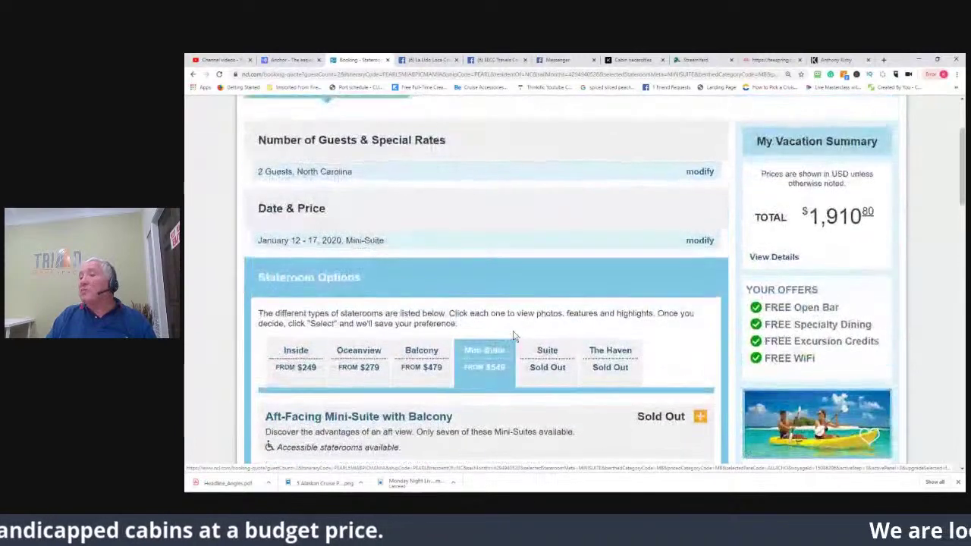
{"action": "scroll", "coordinate": [498, 343], "scroll_direction": "down", "scroll_amount": 1}
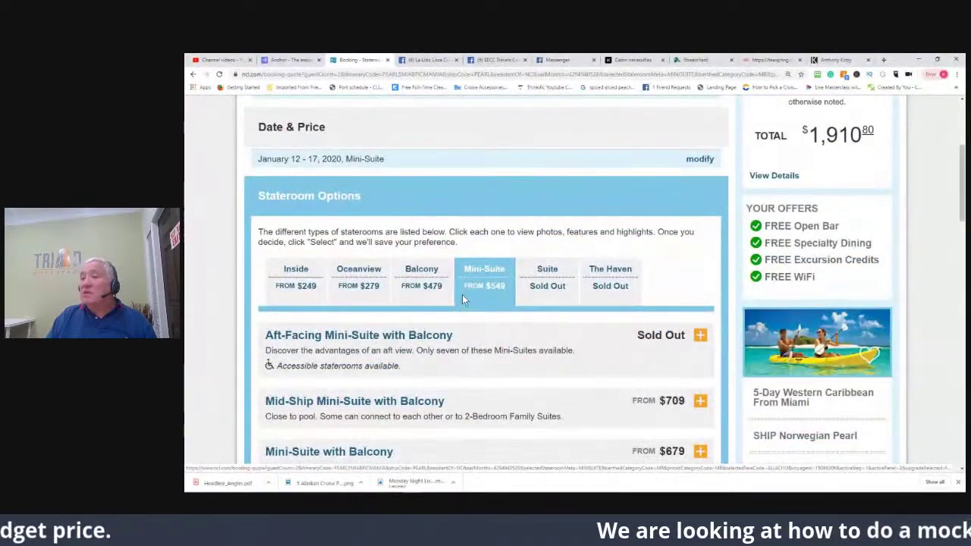
{"action": "scroll", "coordinate": [464, 300], "scroll_direction": "down", "scroll_amount": 1}
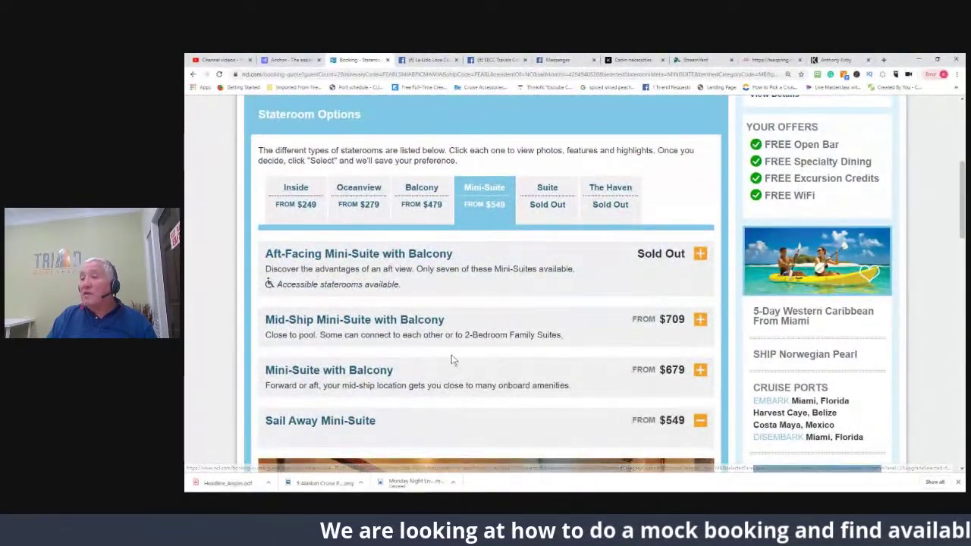
{"action": "scroll", "coordinate": [536, 384], "scroll_direction": "down", "scroll_amount": 1}
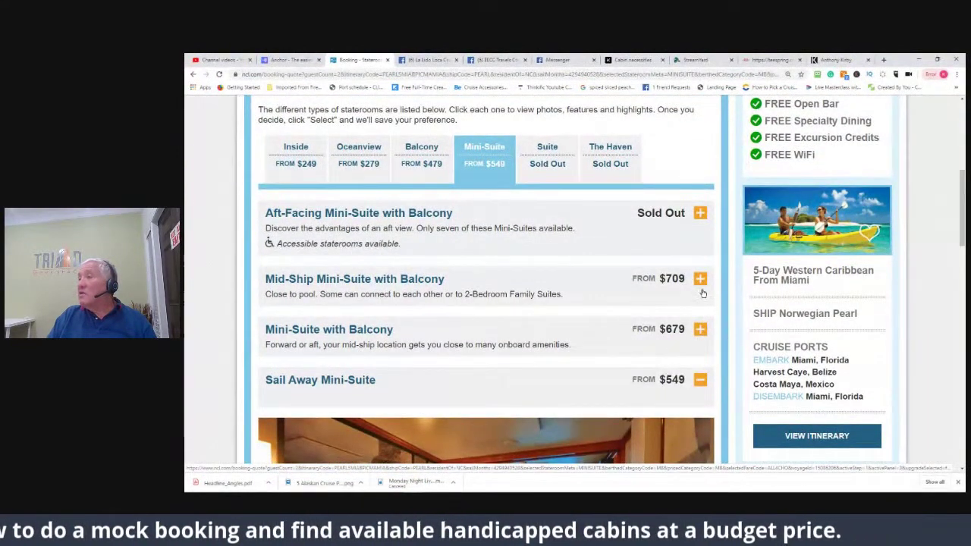
{"action": "scroll", "coordinate": [650, 315], "scroll_direction": "down", "scroll_amount": 5}
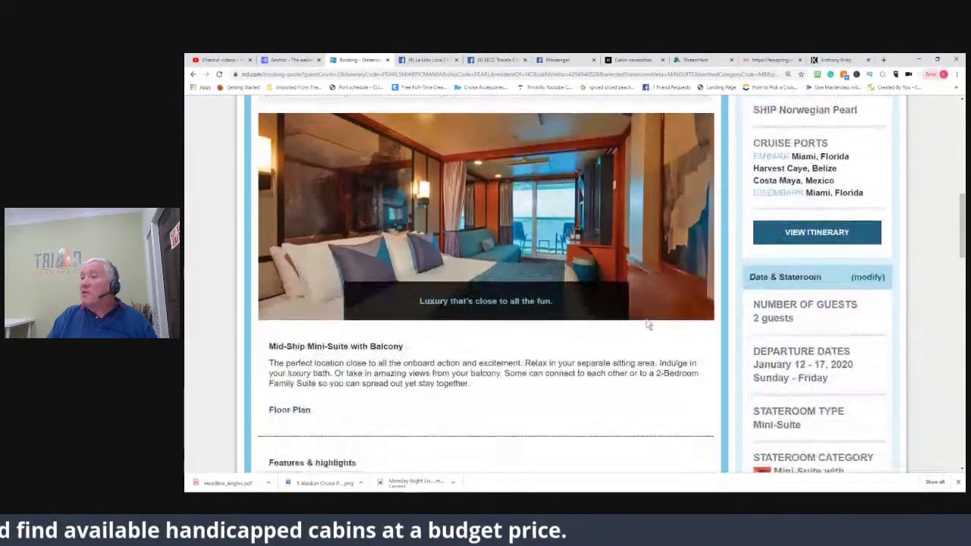
{"action": "scroll", "coordinate": [489, 395], "scroll_direction": "down", "scroll_amount": 5}
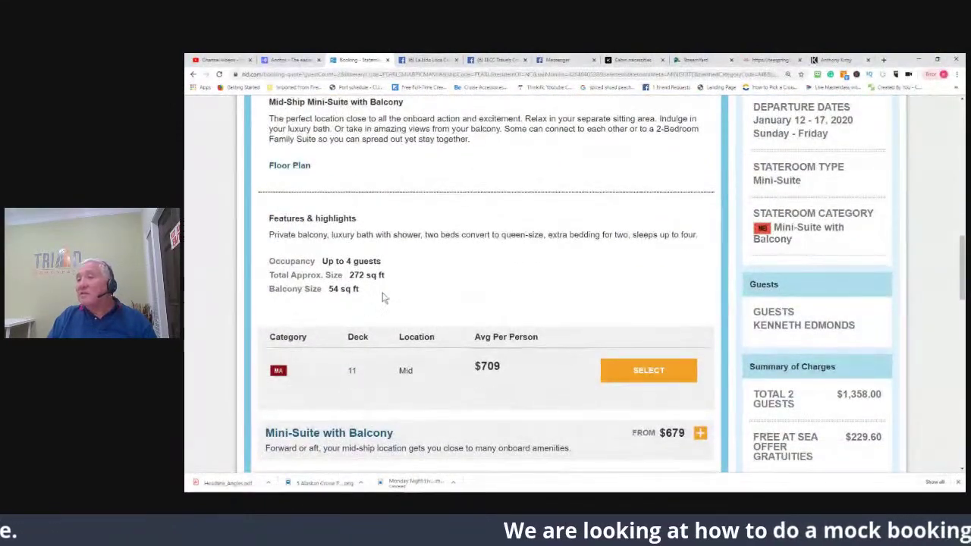
{"action": "left_click", "coordinate": [643, 371]}
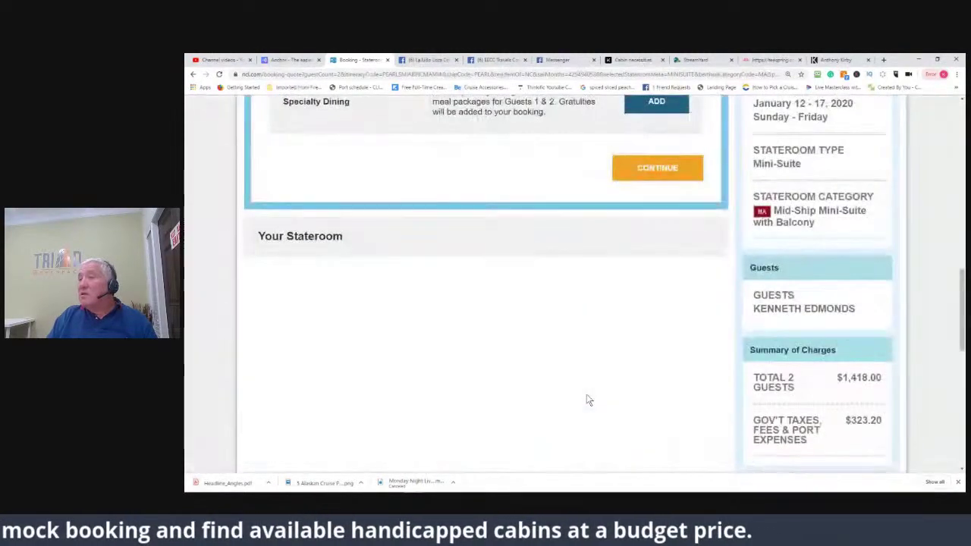
Add Open Bar and Specialty Dining to the category MA fare and continue to its stateroom numbers
{"action": "scroll", "coordinate": [626, 381], "scroll_direction": "down", "scroll_amount": 3}
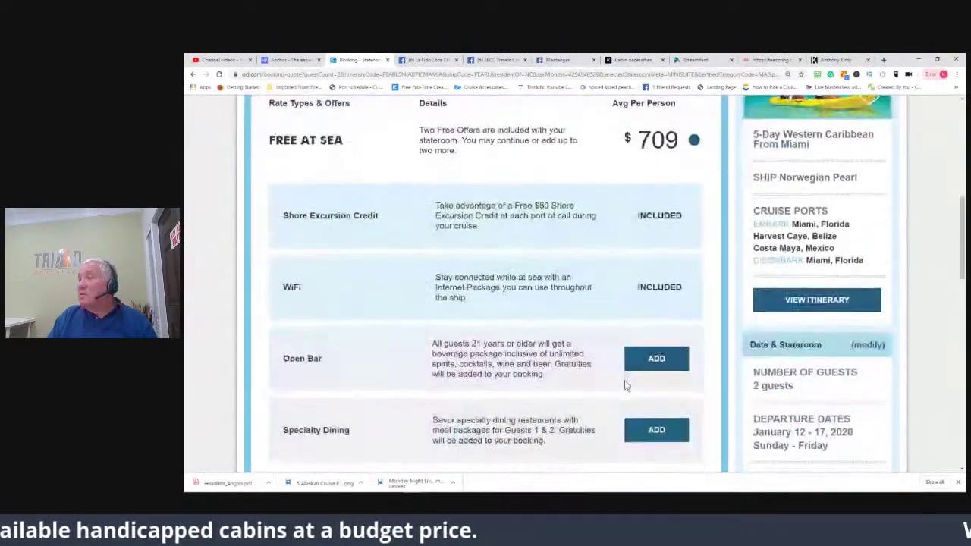
{"action": "left_click", "coordinate": [629, 358]}
{"action": "left_click", "coordinate": [634, 425]}
{"action": "scroll", "coordinate": [645, 402], "scroll_direction": "down", "scroll_amount": 3}
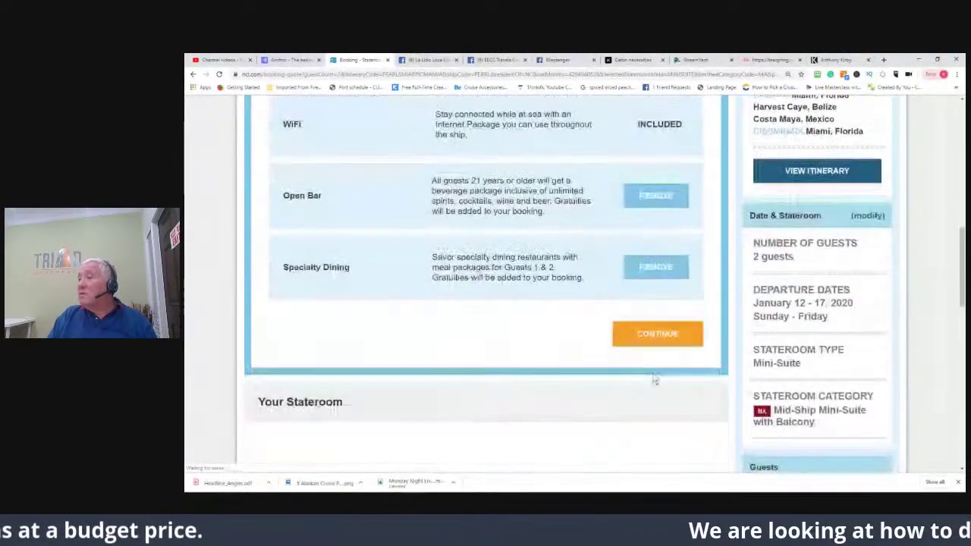
{"action": "left_click", "coordinate": [647, 341]}
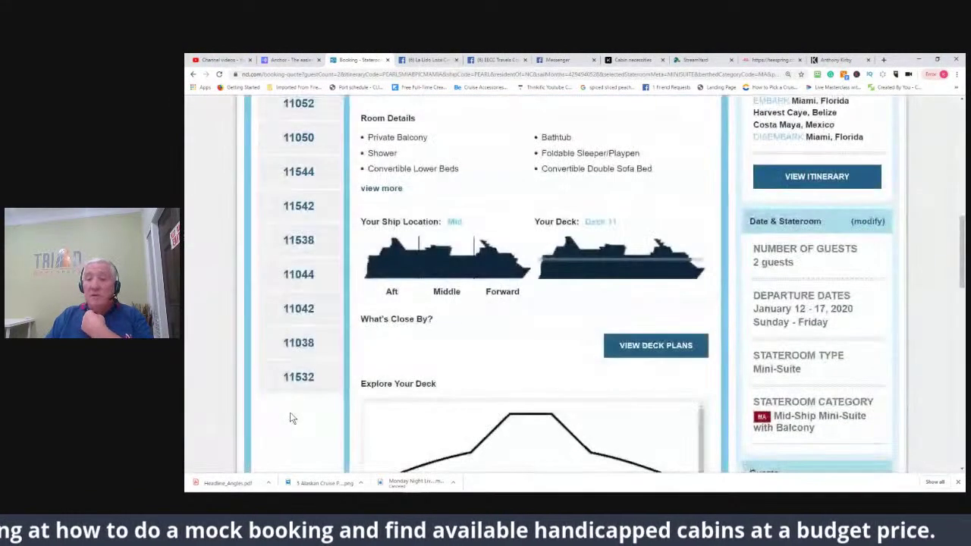
Review the Mid-Ship Mini-Suite's available stateroom numbers, room details, deck location and included offers
{"action": "scroll", "coordinate": [290, 418], "scroll_direction": "up", "scroll_amount": 5}
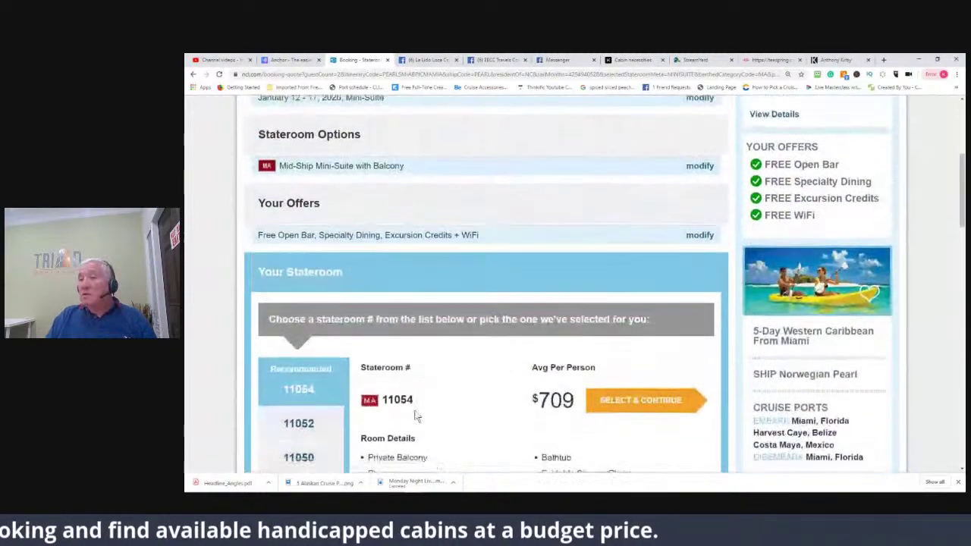
{"action": "scroll", "coordinate": [416, 417], "scroll_direction": "down", "scroll_amount": 5}
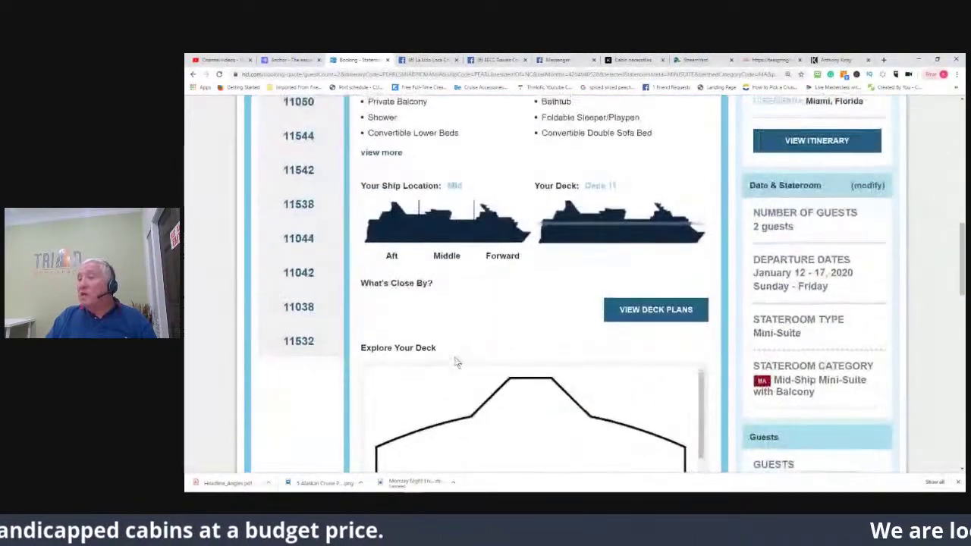
{"action": "scroll", "coordinate": [462, 355], "scroll_direction": "up", "scroll_amount": 6}
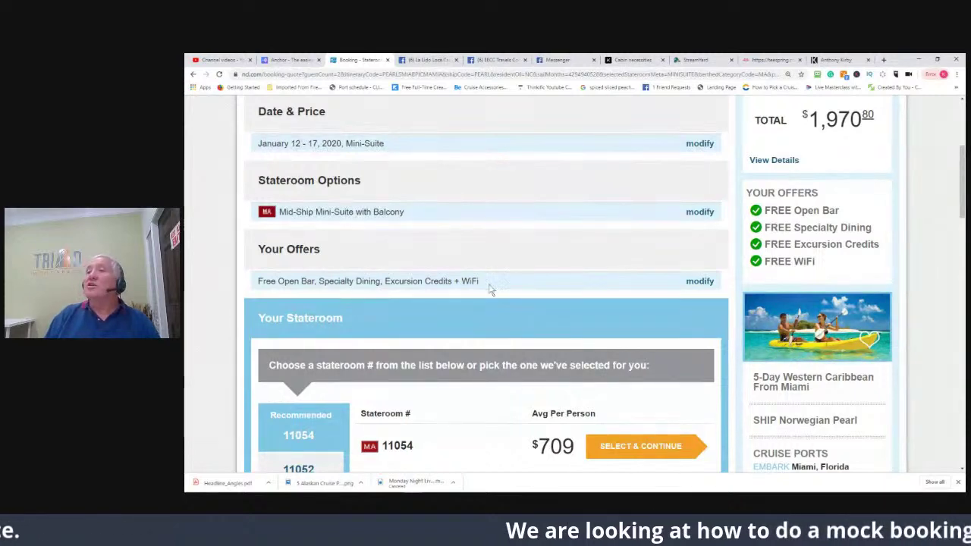
Leave the mock booking for the account's existing 4-day cruise on January 6, 2020 and open its vacation summary
{"action": "scroll", "coordinate": [512, 268], "scroll_direction": "up", "scroll_amount": 3}
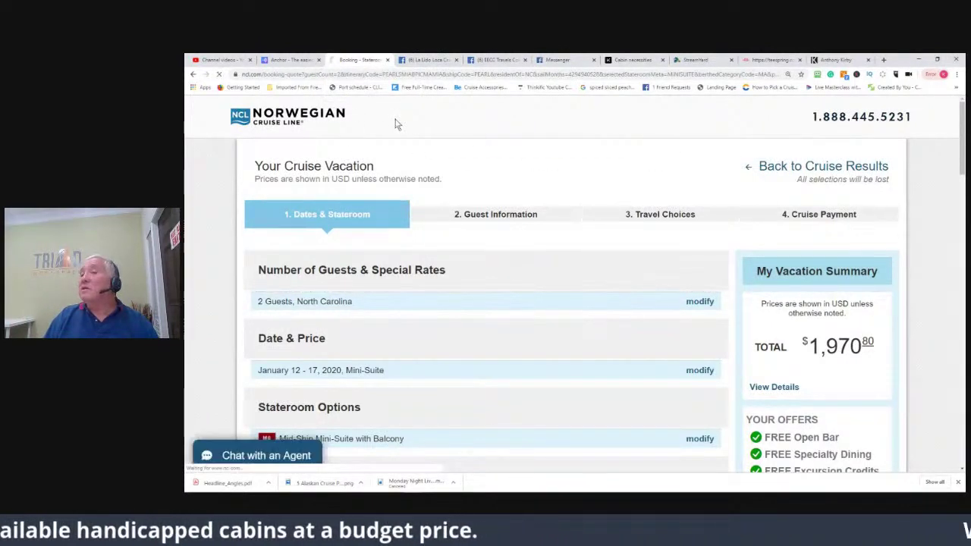
{"action": "left_click", "coordinate": [395, 122]}
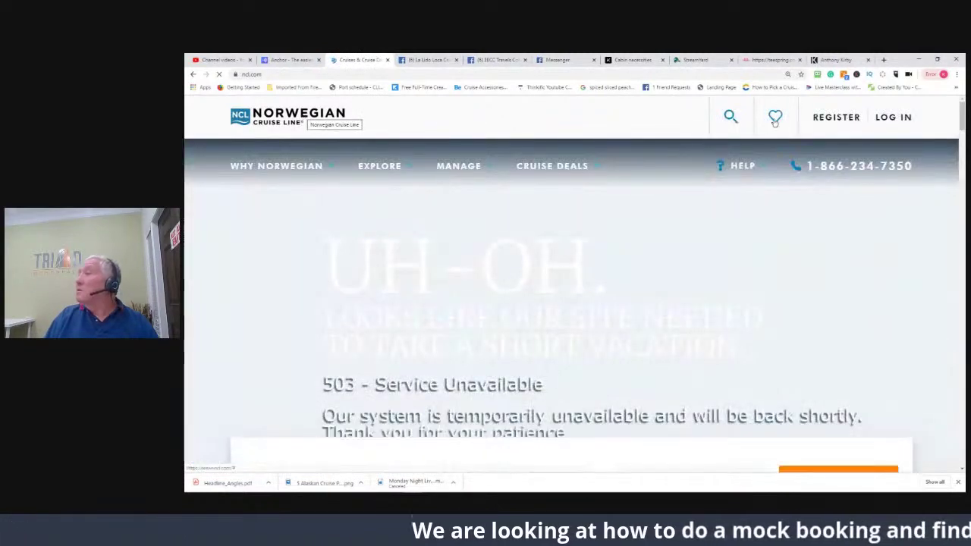
{"action": "mouse_move", "coordinate": [854, 123]}
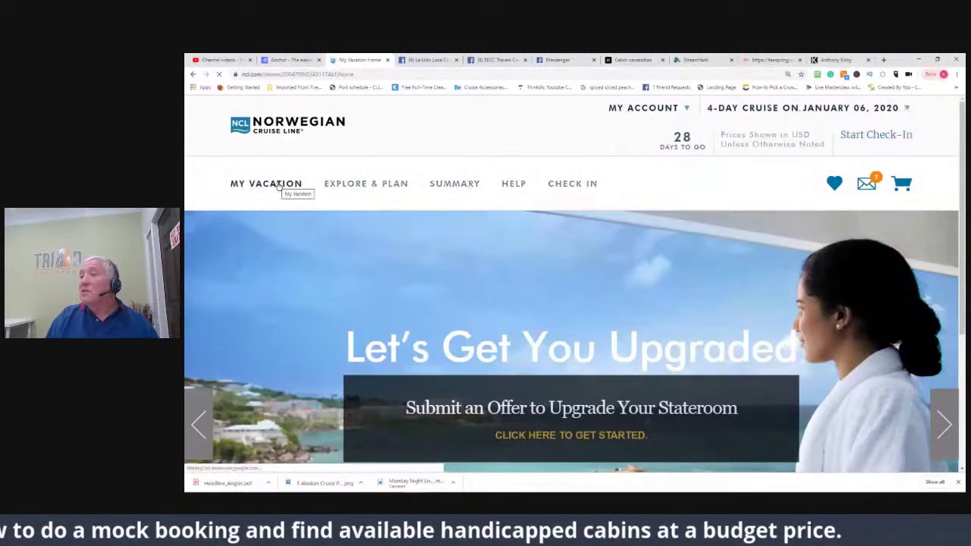
{"action": "left_click", "coordinate": [453, 185]}
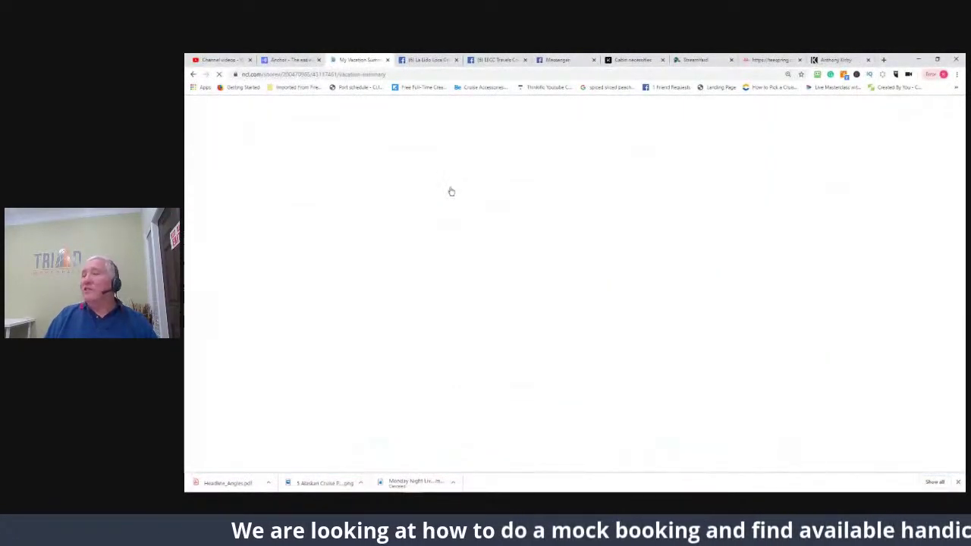
Review the existing reservation's dates, ship, stateroom category and port-by-port itinerary in the vacation summary
{"action": "scroll", "coordinate": [446, 197], "scroll_direction": "down", "scroll_amount": 2}
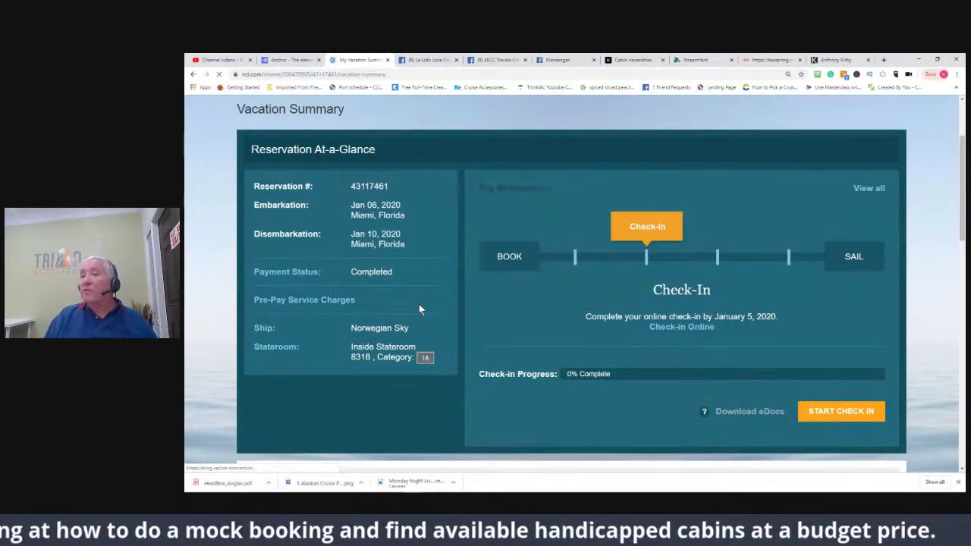
{"action": "scroll", "coordinate": [352, 330], "scroll_direction": "down", "scroll_amount": 1}
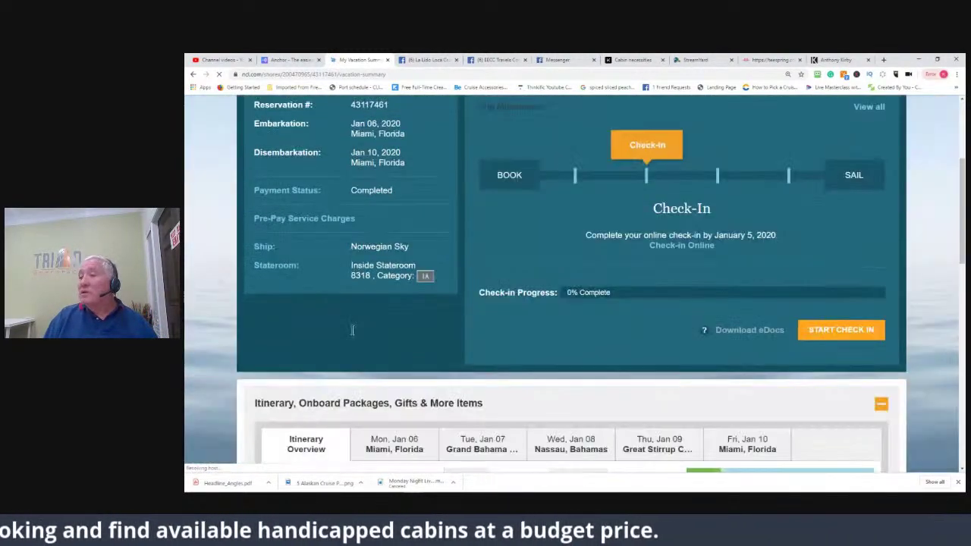
{"action": "scroll", "coordinate": [352, 330], "scroll_direction": "up", "scroll_amount": 1}
{"action": "scroll", "coordinate": [354, 329], "scroll_direction": "down", "scroll_amount": 4}
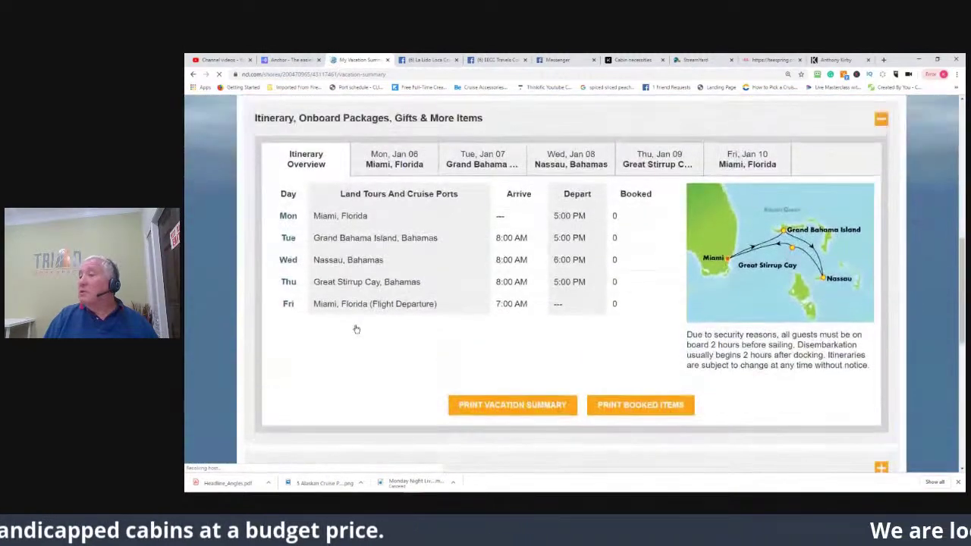
{"action": "scroll", "coordinate": [355, 328], "scroll_direction": "down", "scroll_amount": 3}
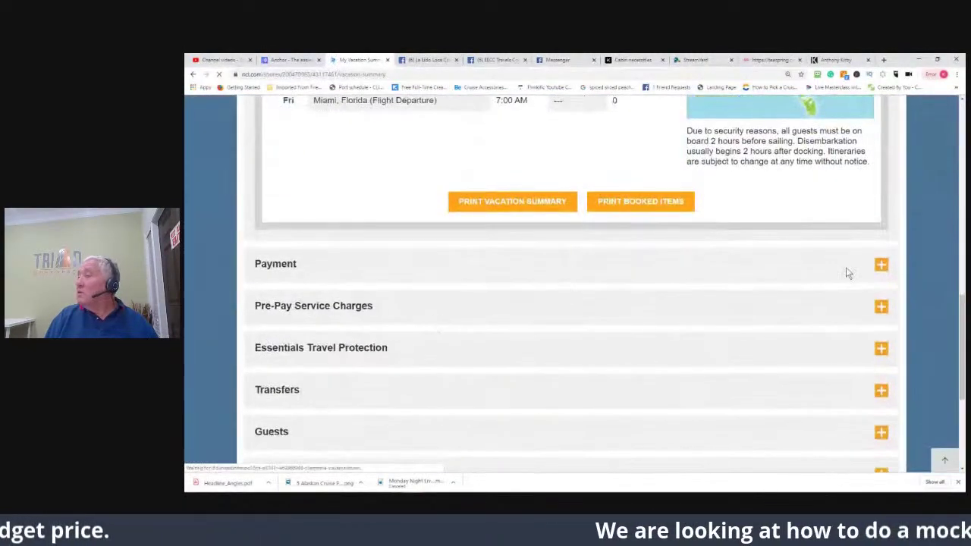
Expand the reservation's payment details and examine the cruise fare, taxes, add-ons and total for both guests
{"action": "left_click", "coordinate": [880, 265]}
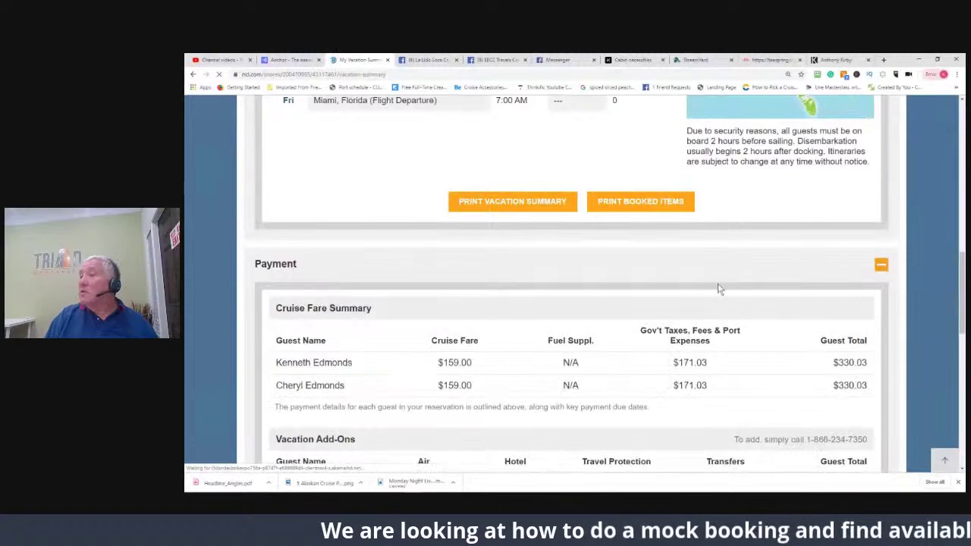
{"action": "scroll", "coordinate": [720, 289], "scroll_direction": "down", "scroll_amount": 1}
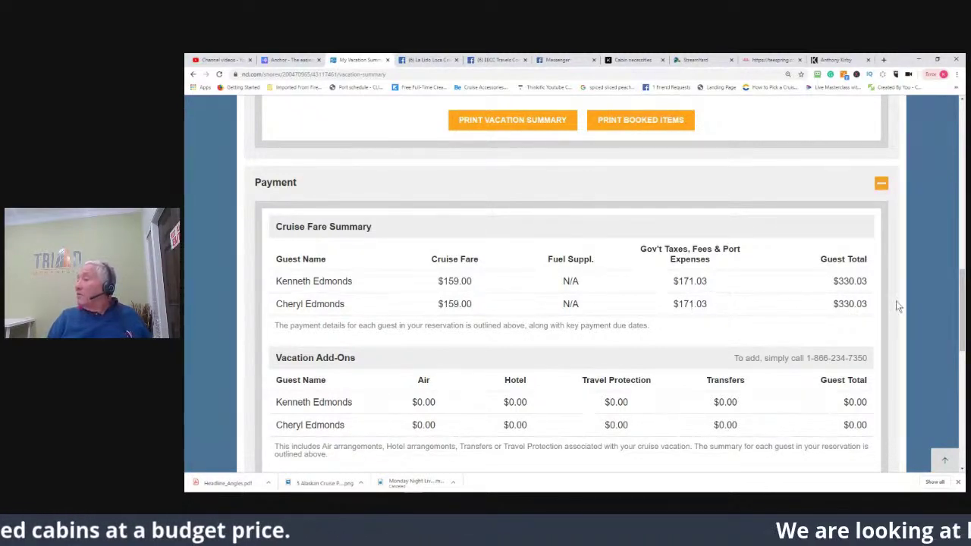
{"action": "scroll", "coordinate": [861, 342], "scroll_direction": "down", "scroll_amount": 2}
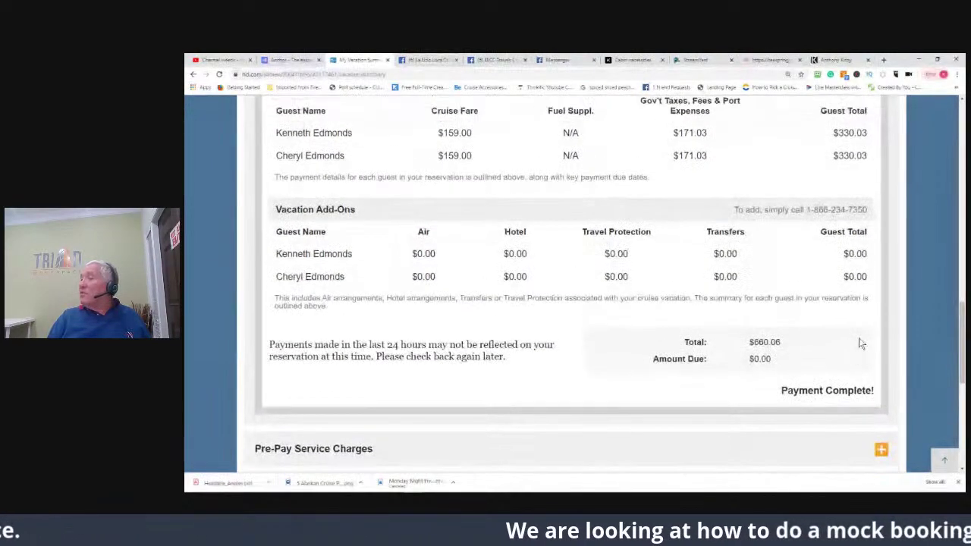
{"action": "scroll", "coordinate": [858, 338], "scroll_direction": "up", "scroll_amount": 1}
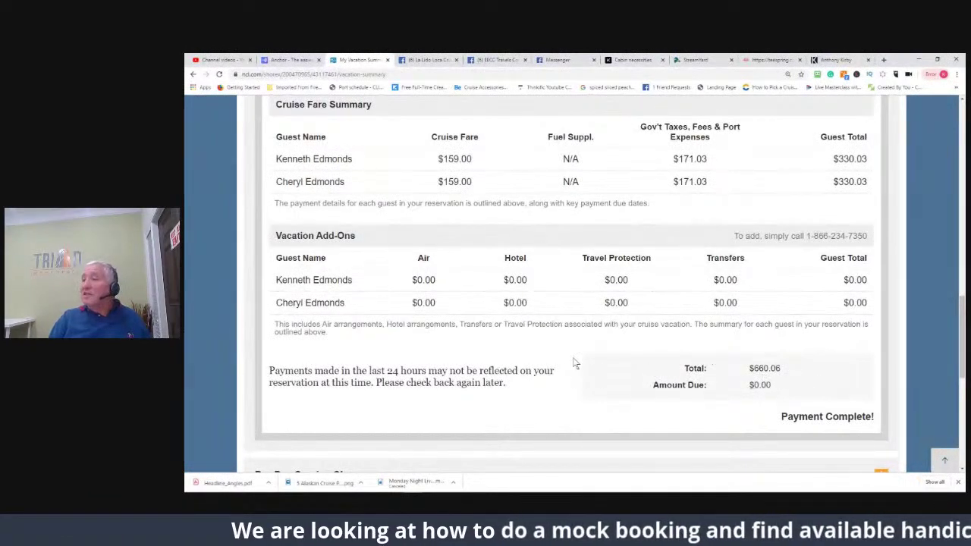
Recheck the reservation's payment totals, port itinerary, ship and assigned stateroom throughout the vacation summary
{"action": "scroll", "coordinate": [596, 375], "scroll_direction": "down", "scroll_amount": 2}
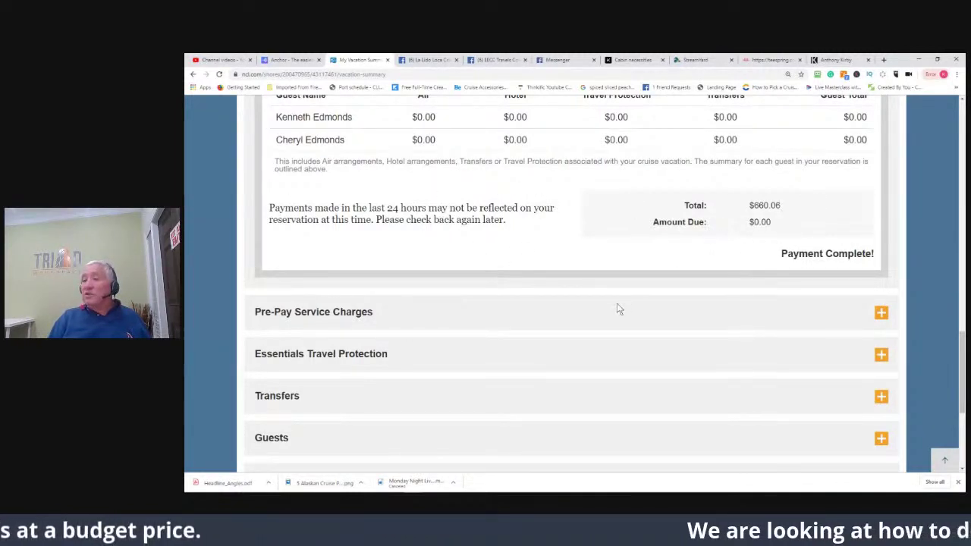
{"action": "scroll", "coordinate": [614, 308], "scroll_direction": "up", "scroll_amount": 3}
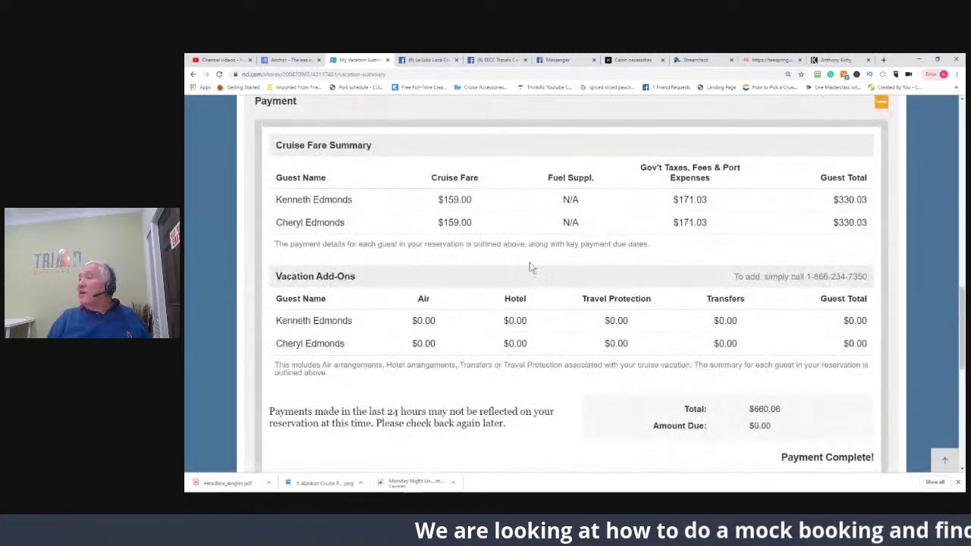
{"action": "scroll", "coordinate": [650, 278], "scroll_direction": "up", "scroll_amount": 2}
{"action": "scroll", "coordinate": [401, 380], "scroll_direction": "down", "scroll_amount": 1}
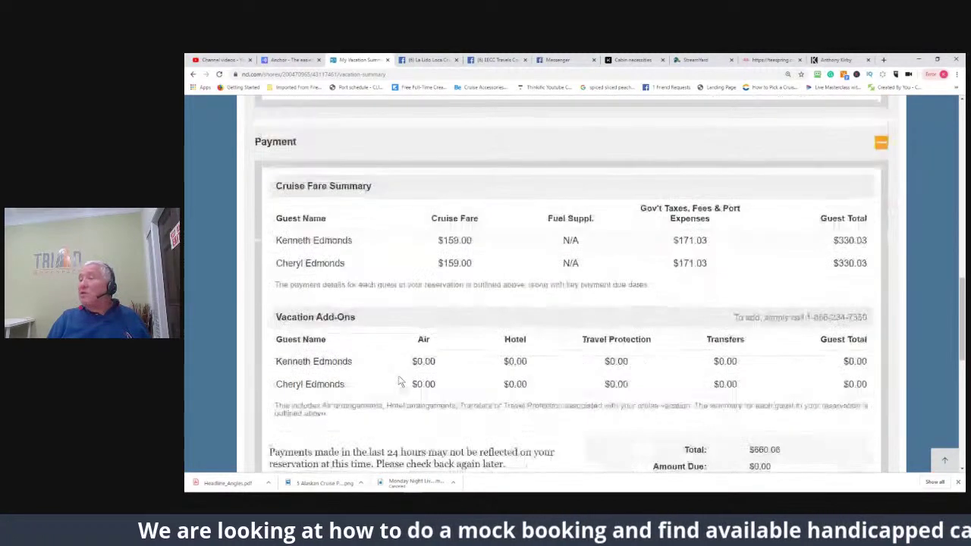
{"action": "scroll", "coordinate": [399, 374], "scroll_direction": "up", "scroll_amount": 4}
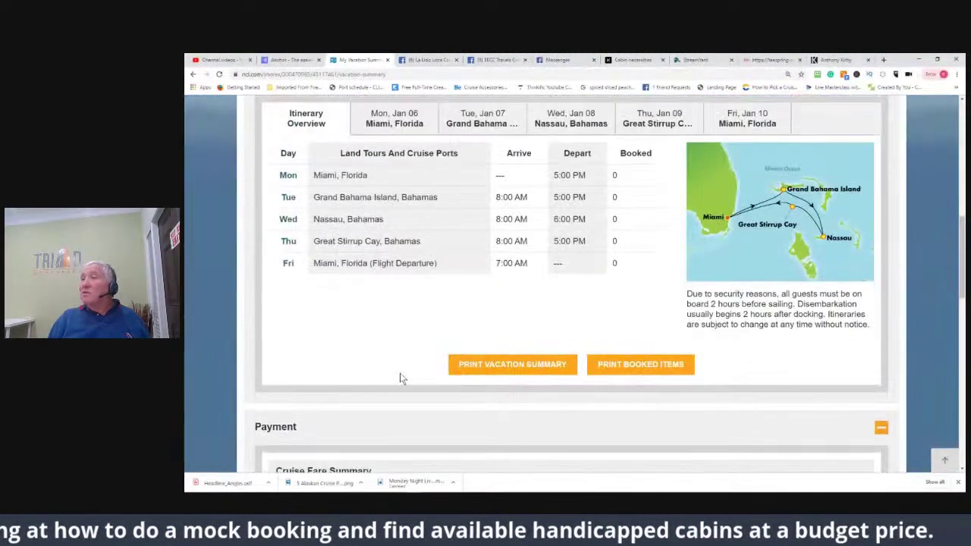
{"action": "scroll", "coordinate": [402, 368], "scroll_direction": "up", "scroll_amount": 5}
{"action": "scroll", "coordinate": [489, 324], "scroll_direction": "up", "scroll_amount": 2}
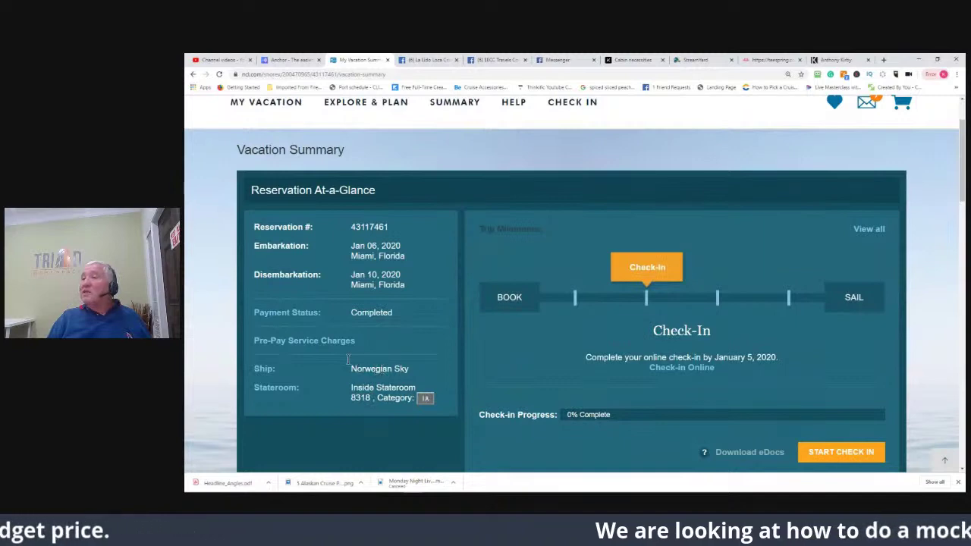
{"action": "scroll", "coordinate": [389, 327], "scroll_direction": "up", "scroll_amount": 1}
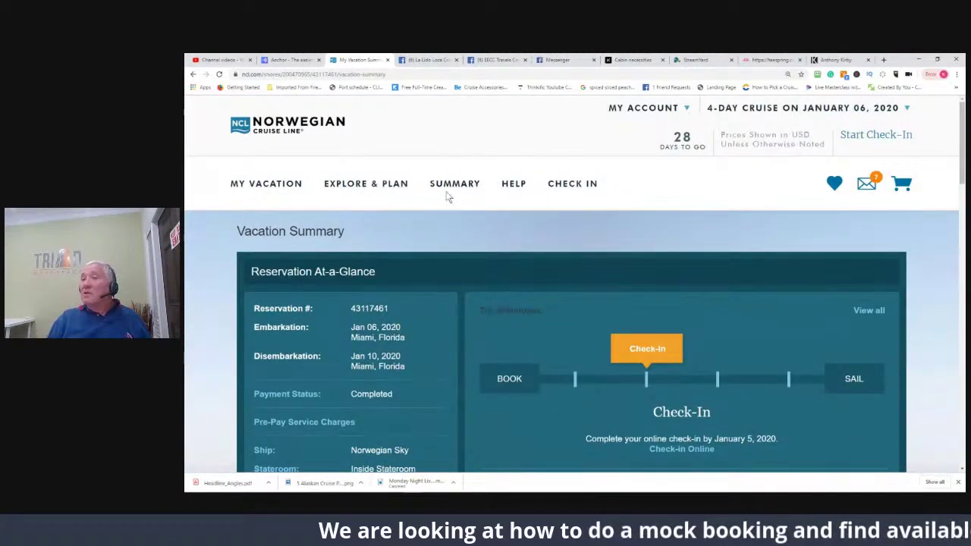
Open the reservation's Explore & Plan page and browse its onboard categories, shore excursions, itinerary filters and beverage packages
{"action": "left_click", "coordinate": [355, 186]}
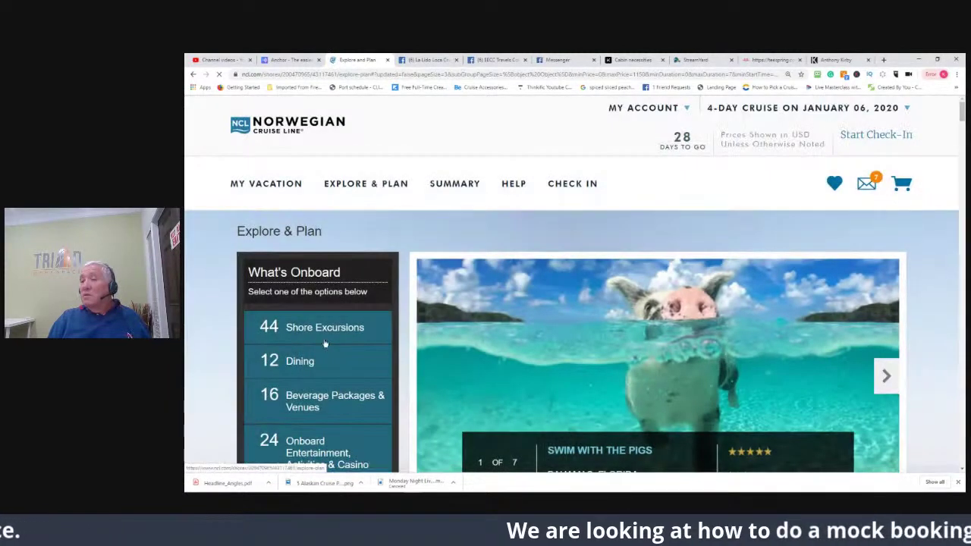
{"action": "scroll", "coordinate": [325, 343], "scroll_direction": "down", "scroll_amount": 3}
{"action": "scroll", "coordinate": [325, 343], "scroll_direction": "down", "scroll_amount": 2}
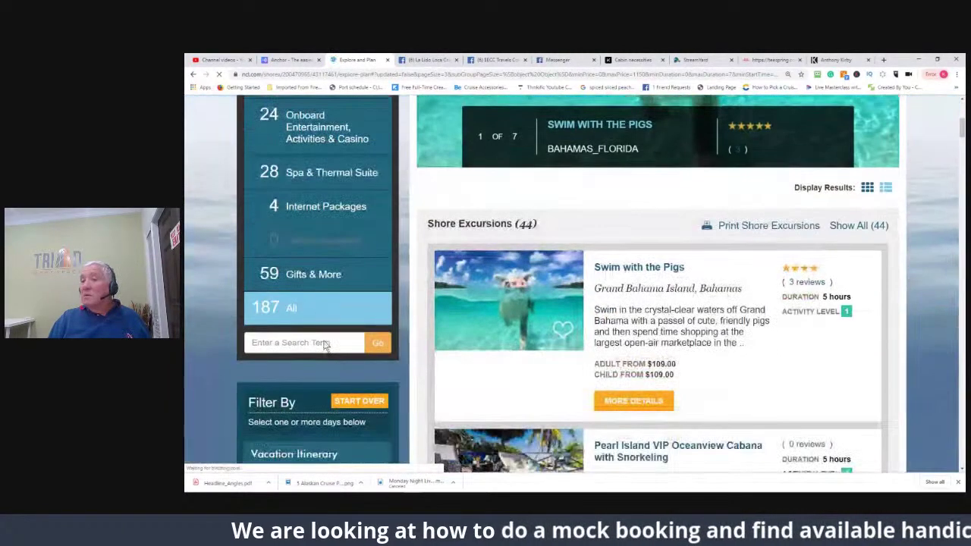
{"action": "scroll", "coordinate": [325, 343], "scroll_direction": "down", "scroll_amount": 2}
{"action": "scroll", "coordinate": [325, 345], "scroll_direction": "down", "scroll_amount": 5}
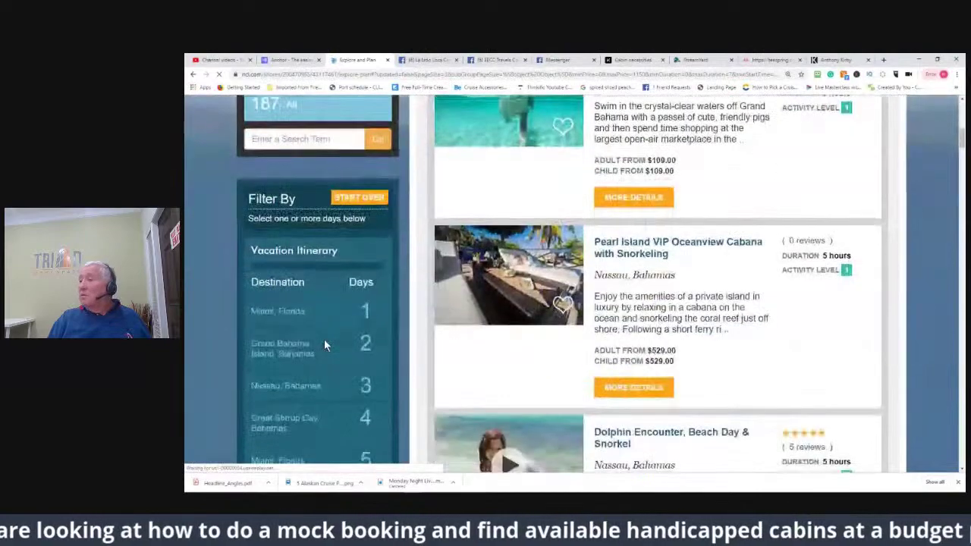
{"action": "scroll", "coordinate": [325, 338], "scroll_direction": "down", "scroll_amount": 2}
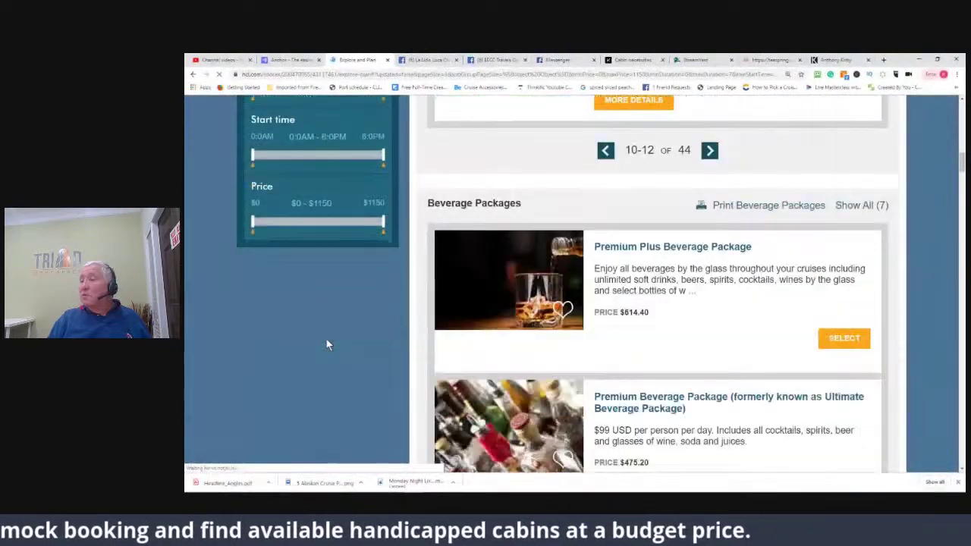
{"action": "scroll", "coordinate": [333, 337], "scroll_direction": "up", "scroll_amount": 6}
{"action": "scroll", "coordinate": [345, 334], "scroll_direction": "up", "scroll_amount": 8}
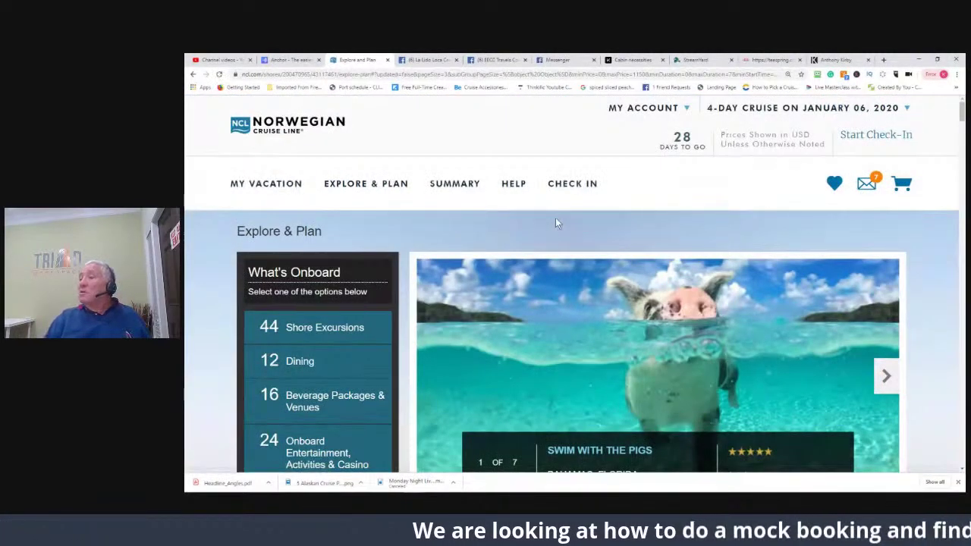
View the help topics, return to the cruise line's main site and open the Cruise Ships page
{"action": "left_click", "coordinate": [515, 184]}
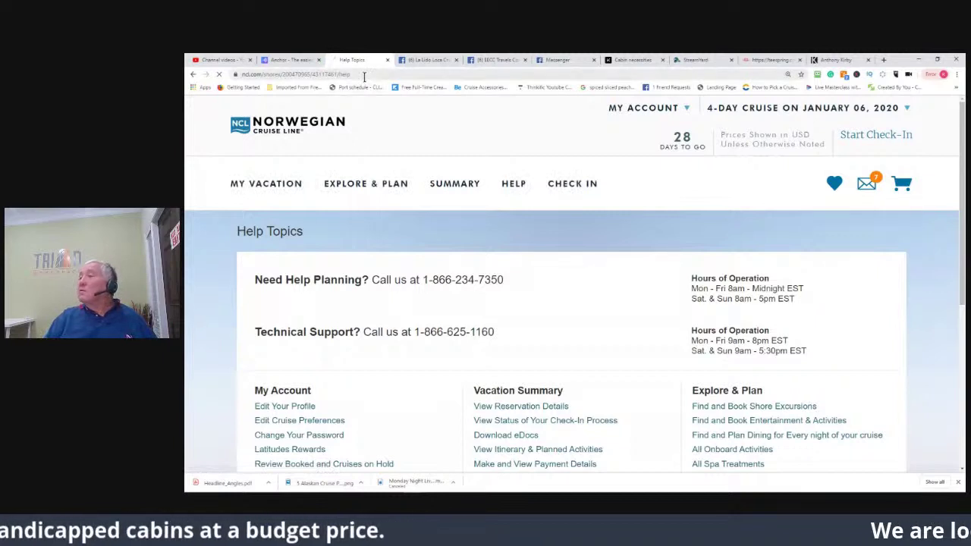
{"action": "left_click", "coordinate": [263, 130]}
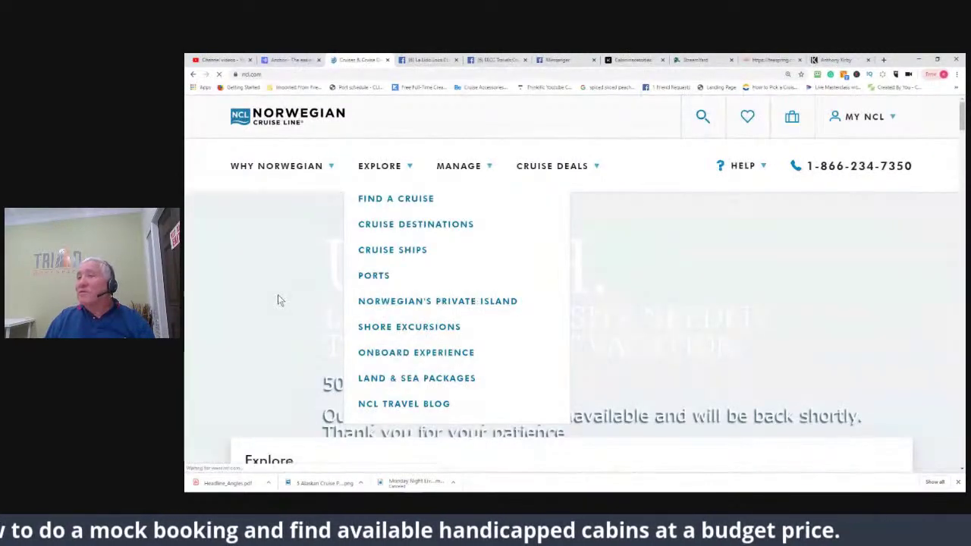
{"action": "left_click", "coordinate": [438, 202]}
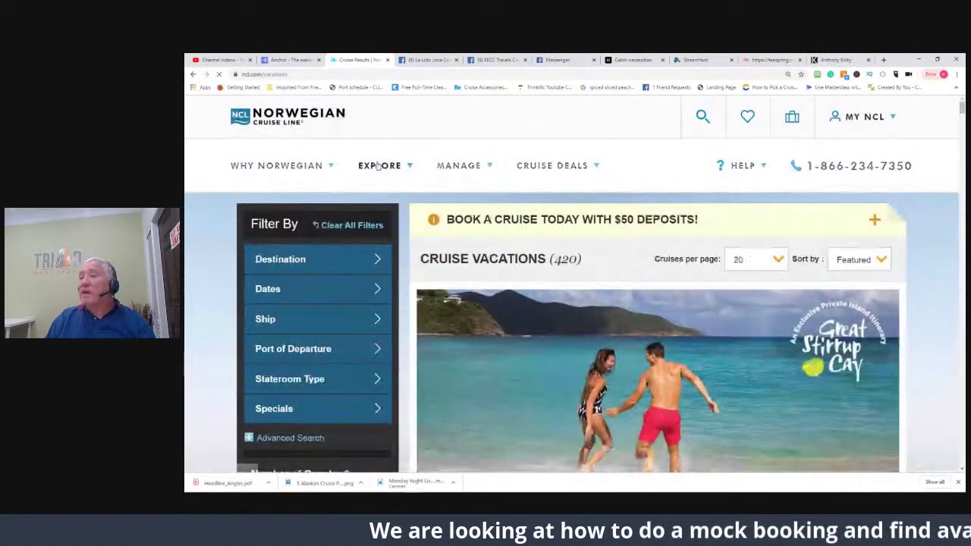
{"action": "mouse_move", "coordinate": [380, 166]}
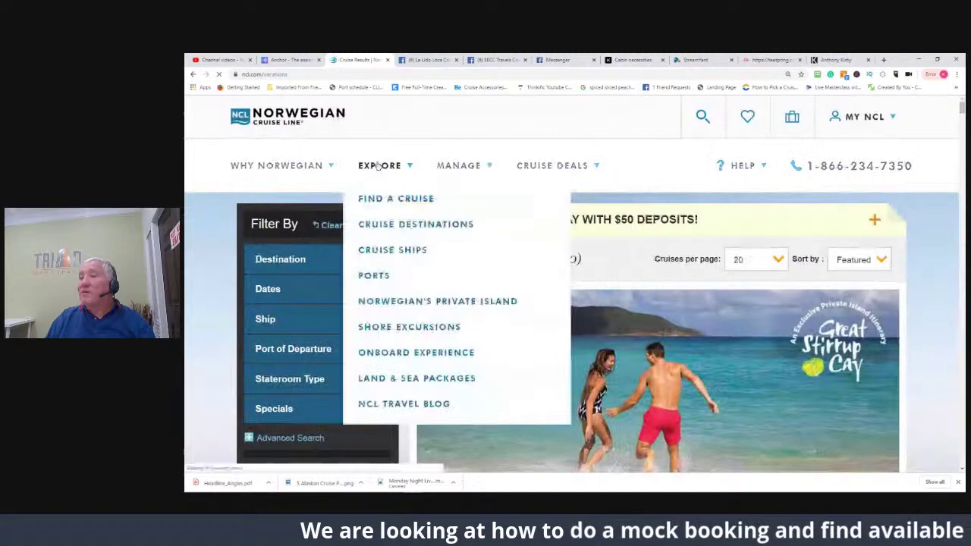
{"action": "left_click", "coordinate": [382, 253]}
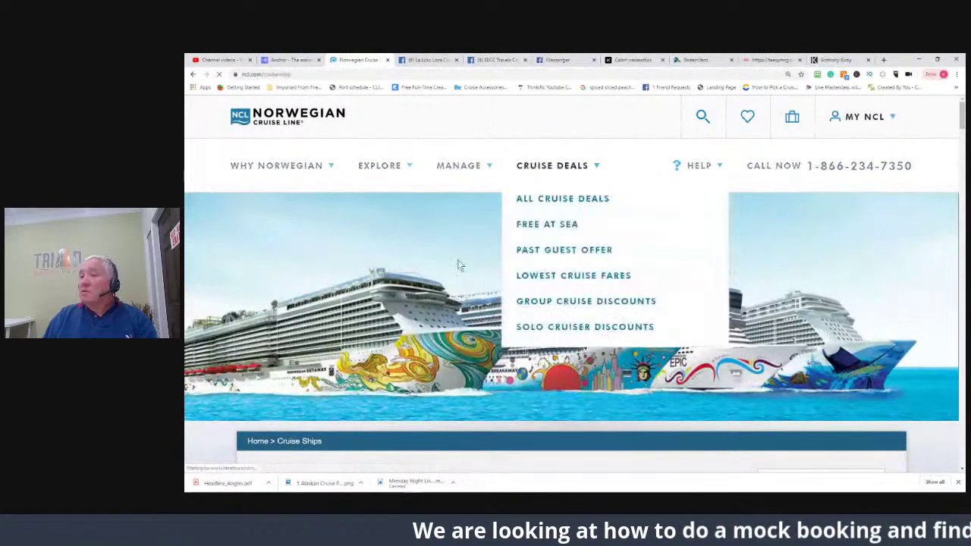
Find Norwegian Sky in the list of cruise ships and open its ship page
{"action": "scroll", "coordinate": [438, 283], "scroll_direction": "down", "scroll_amount": 10}
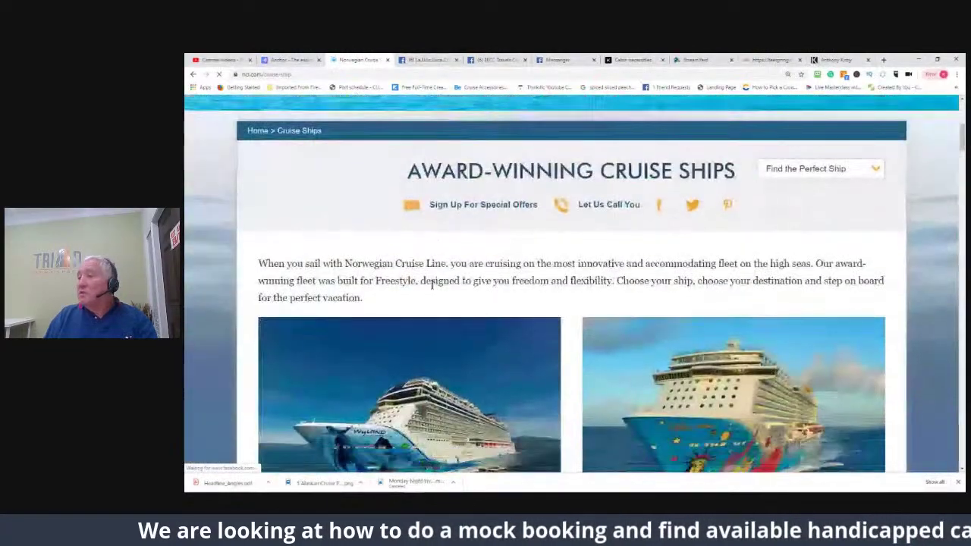
{"action": "scroll", "coordinate": [433, 287], "scroll_direction": "down", "scroll_amount": 9}
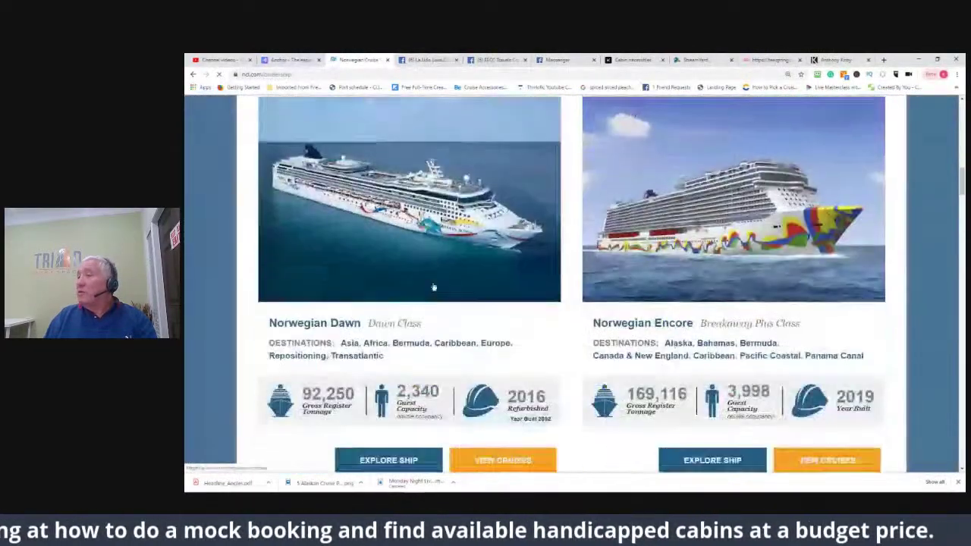
{"action": "scroll", "coordinate": [434, 288], "scroll_direction": "down", "scroll_amount": 5}
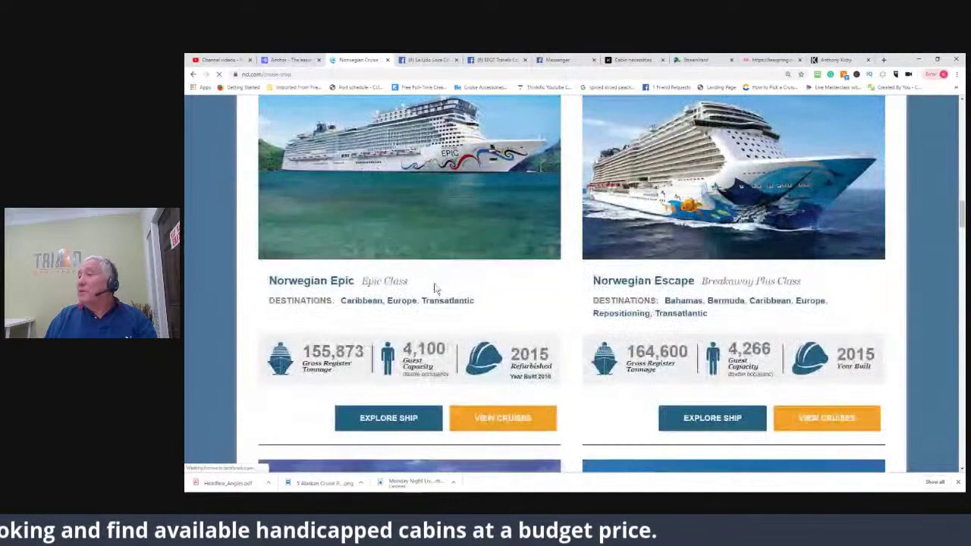
{"action": "scroll", "coordinate": [434, 288], "scroll_direction": "down", "scroll_amount": 5}
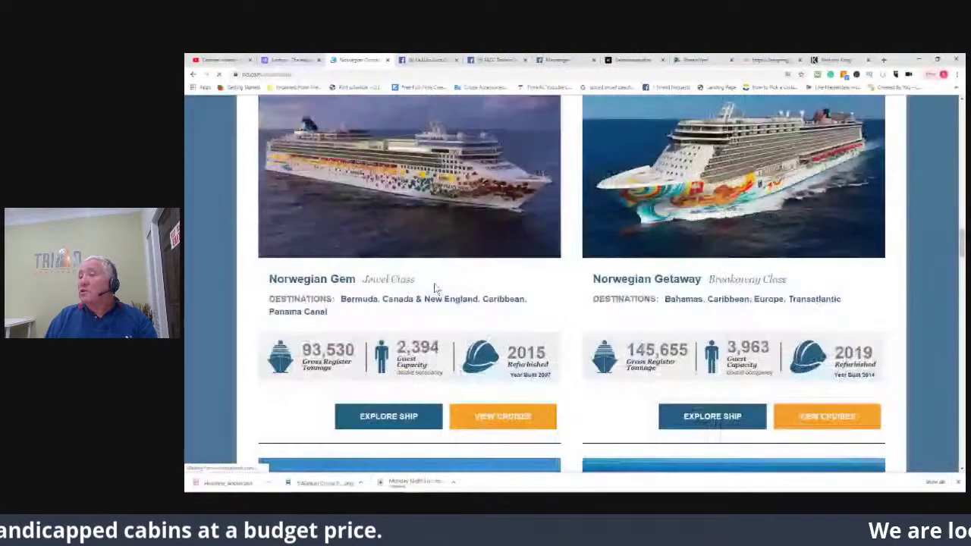
{"action": "scroll", "coordinate": [435, 289], "scroll_direction": "down", "scroll_amount": 5}
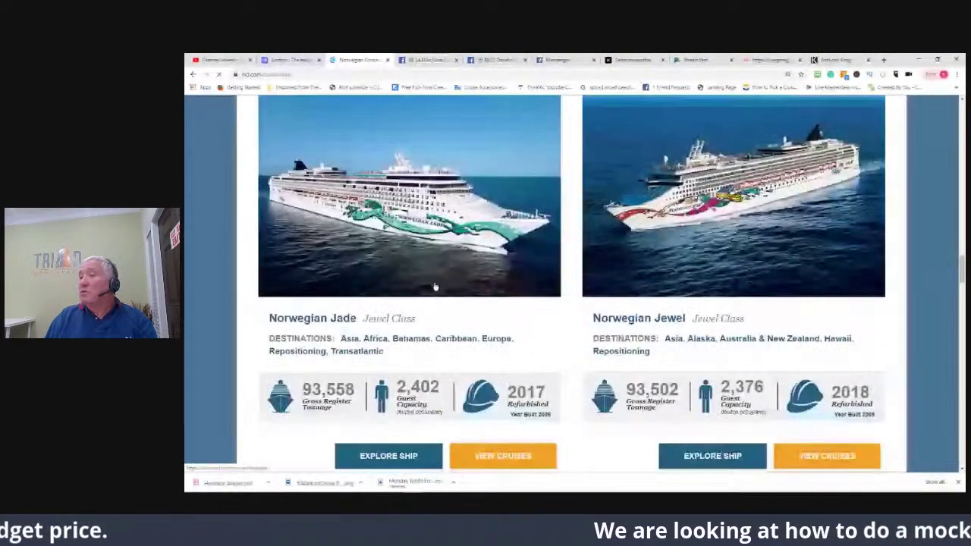
{"action": "scroll", "coordinate": [434, 287], "scroll_direction": "down", "scroll_amount": 5}
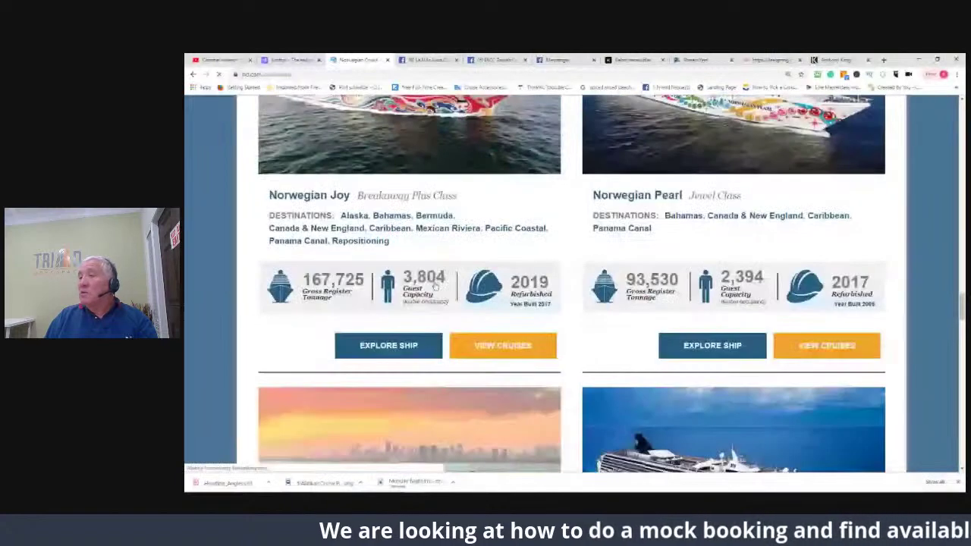
{"action": "scroll", "coordinate": [435, 286], "scroll_direction": "down", "scroll_amount": 4}
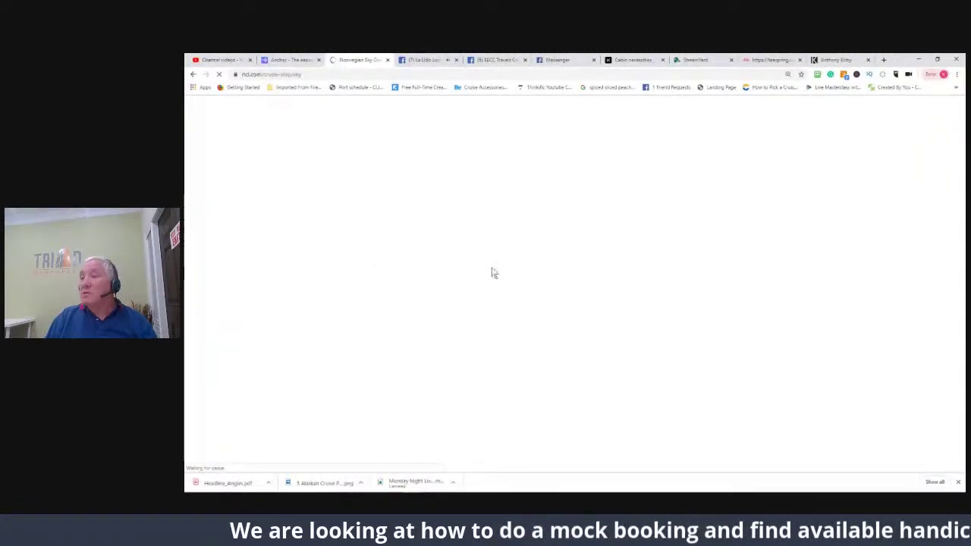
Go through the Norwegian Sky page to its staterooms section and open the ship's deck plans
{"action": "scroll", "coordinate": [421, 290], "scroll_direction": "down", "scroll_amount": 3}
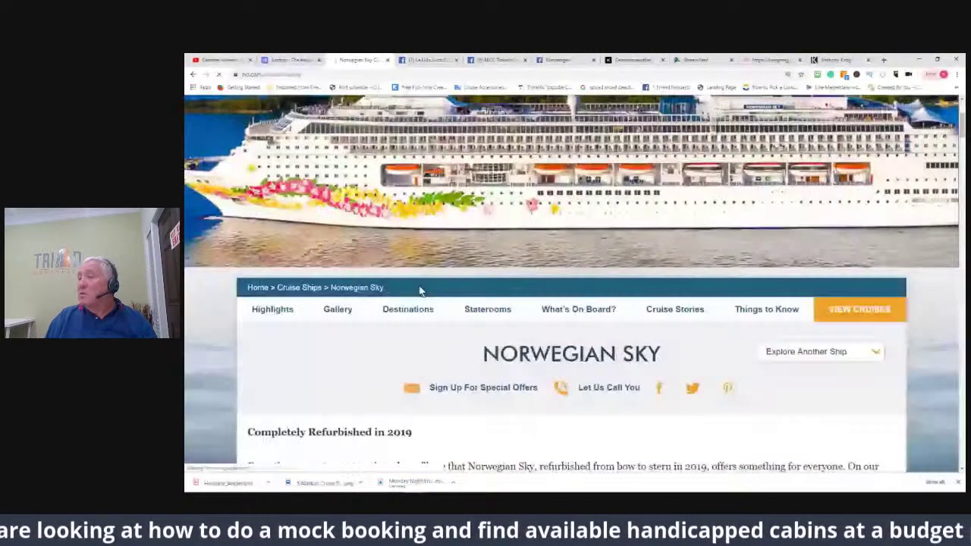
{"action": "scroll", "coordinate": [421, 291], "scroll_direction": "down", "scroll_amount": 13}
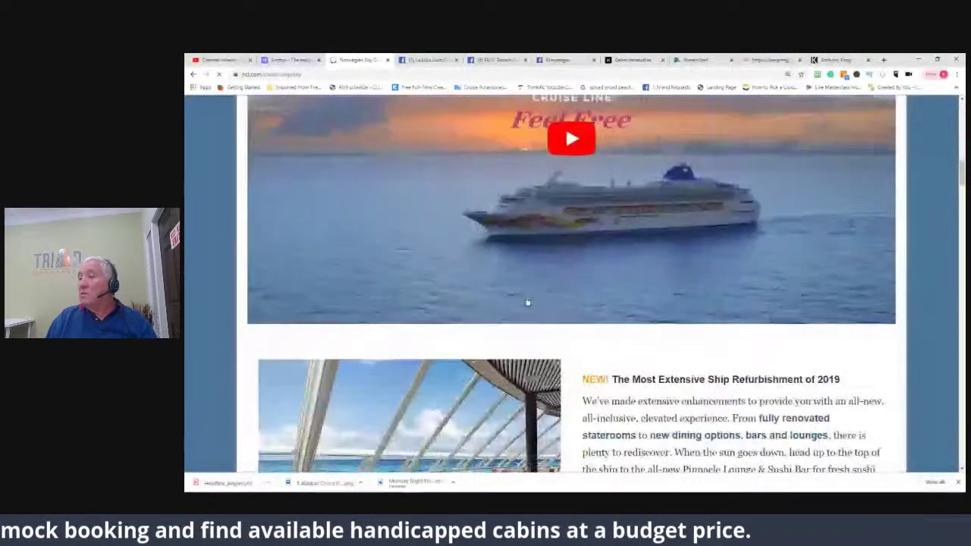
{"action": "scroll", "coordinate": [528, 301], "scroll_direction": "down", "scroll_amount": 8}
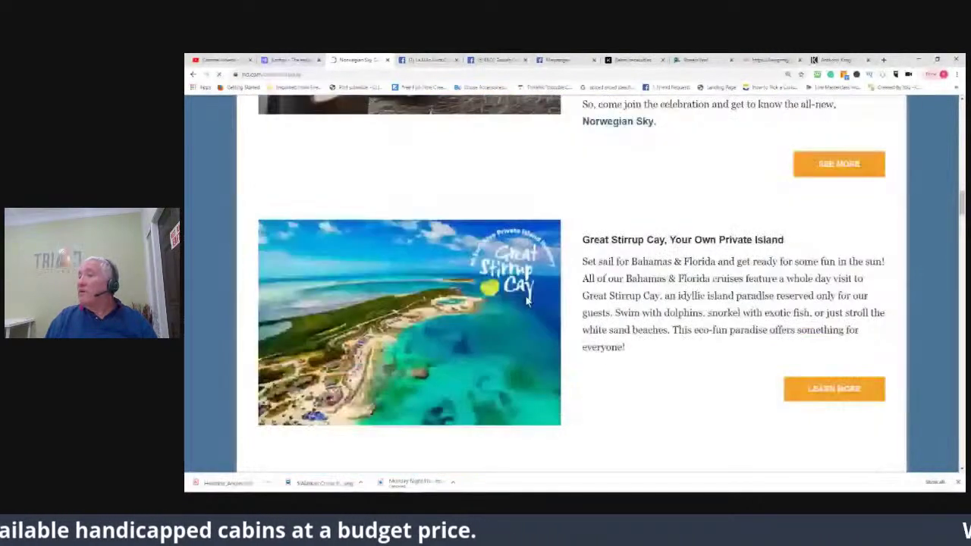
{"action": "scroll", "coordinate": [527, 302], "scroll_direction": "down", "scroll_amount": 15}
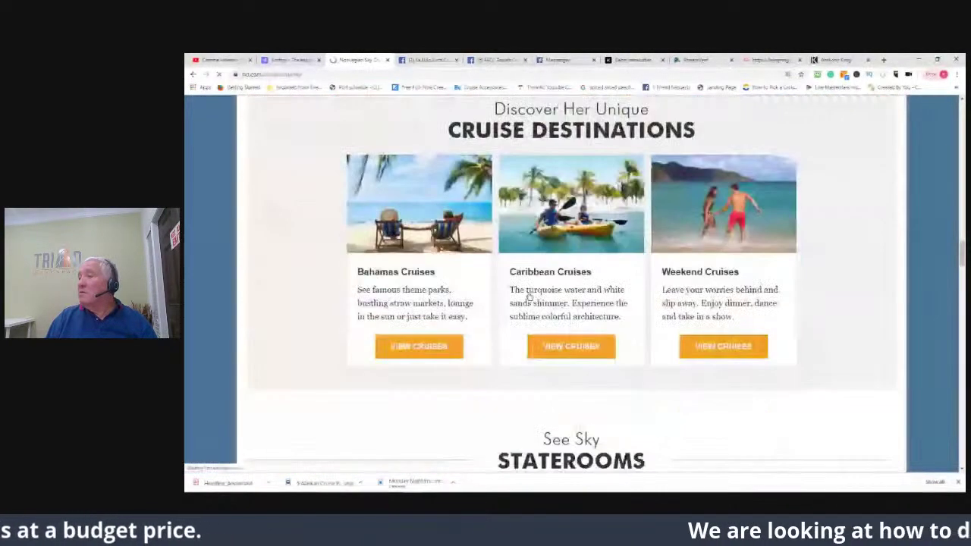
{"action": "scroll", "coordinate": [529, 296], "scroll_direction": "down", "scroll_amount": 4}
{"action": "scroll", "coordinate": [529, 292], "scroll_direction": "down", "scroll_amount": 8}
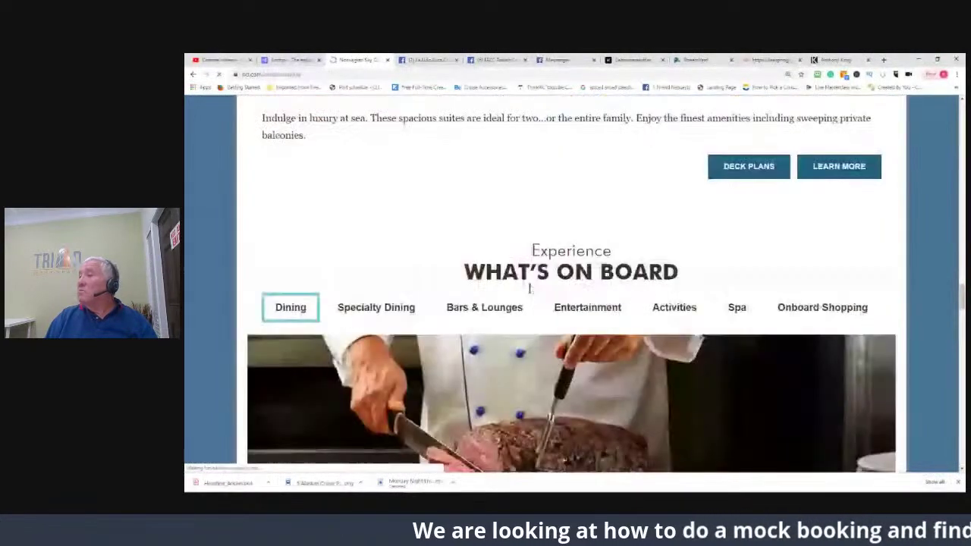
{"action": "left_click", "coordinate": [745, 174]}
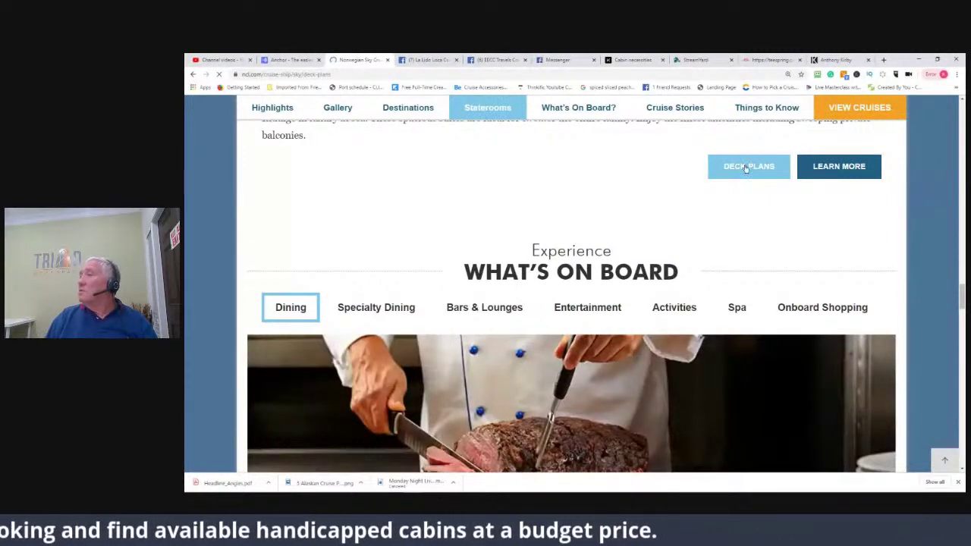
Magnify the Viking Deck 8 plan and examine the cabins from the forward suites to stateroom 8318 near the elevators
{"action": "scroll", "coordinate": [541, 236], "scroll_direction": "down", "scroll_amount": 3}
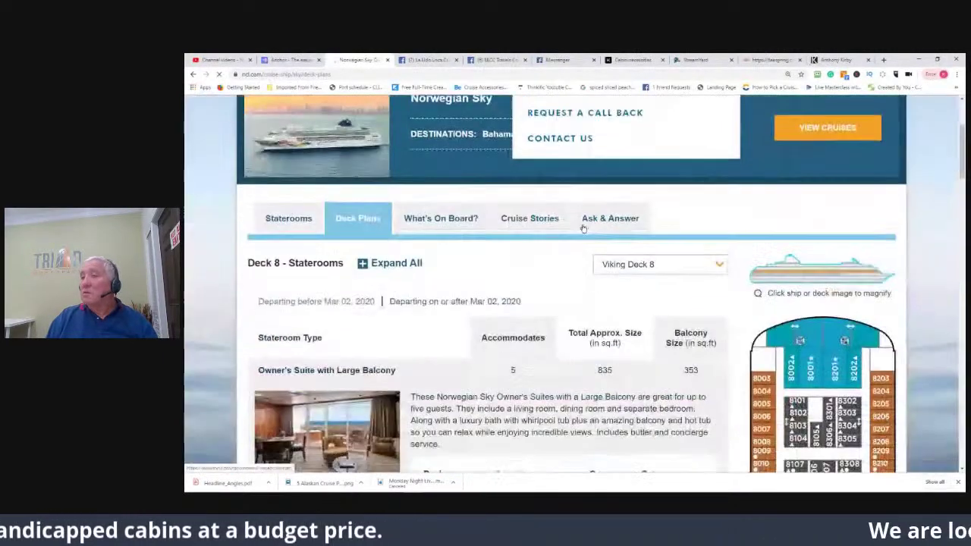
{"action": "scroll", "coordinate": [855, 389], "scroll_direction": "down", "scroll_amount": 3}
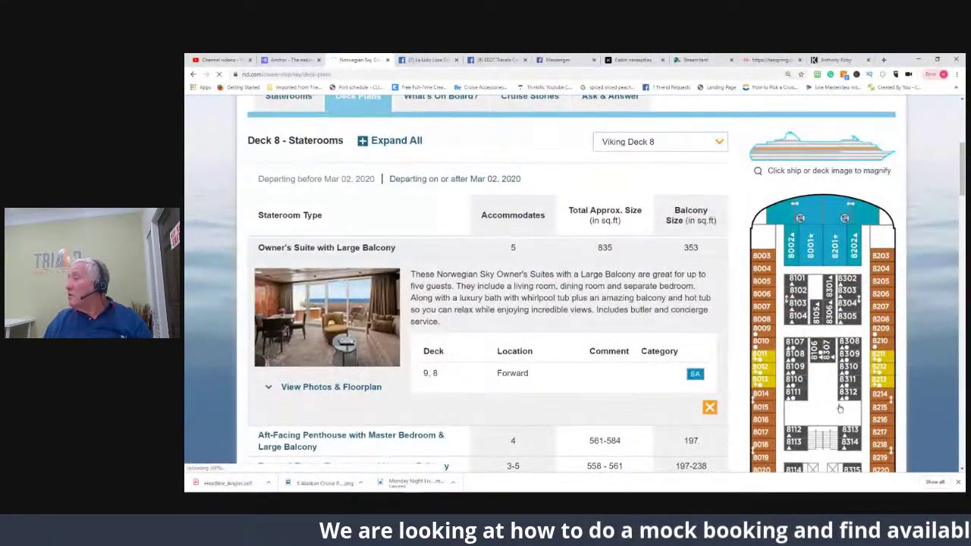
{"action": "scroll", "coordinate": [840, 410], "scroll_direction": "down", "scroll_amount": 1}
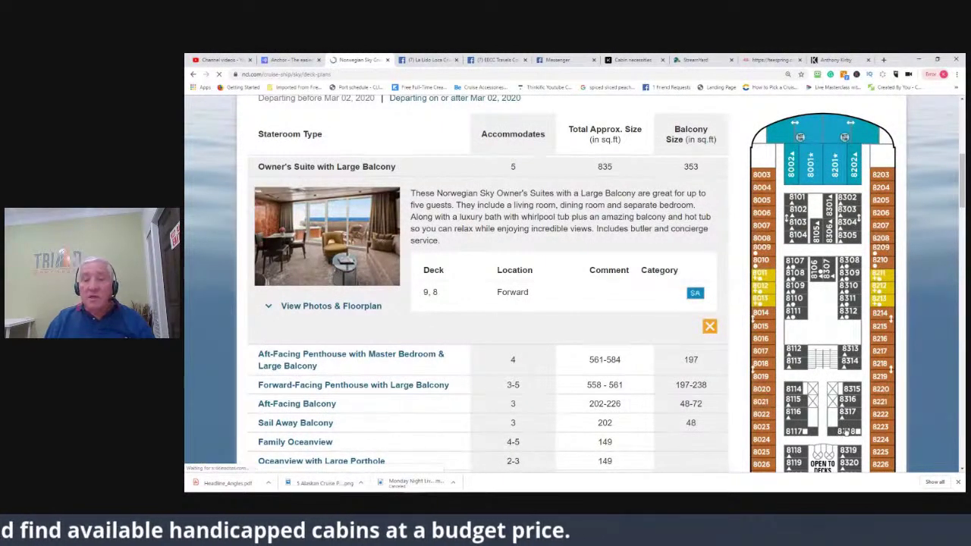
{"action": "left_click", "coordinate": [846, 432]}
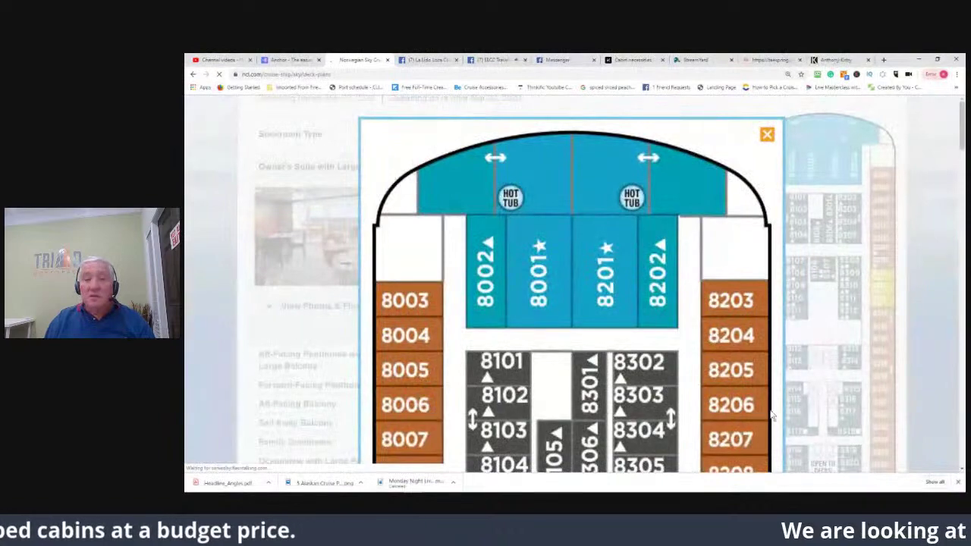
{"action": "scroll", "coordinate": [702, 364], "scroll_direction": "down", "scroll_amount": 3}
{"action": "scroll", "coordinate": [713, 364], "scroll_direction": "down", "scroll_amount": 3}
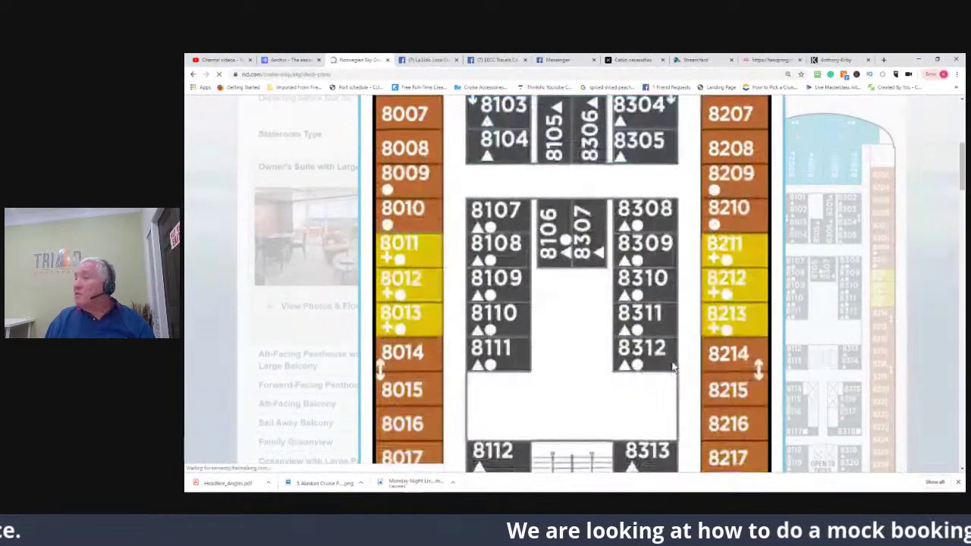
{"action": "scroll", "coordinate": [682, 366], "scroll_direction": "down", "scroll_amount": 6}
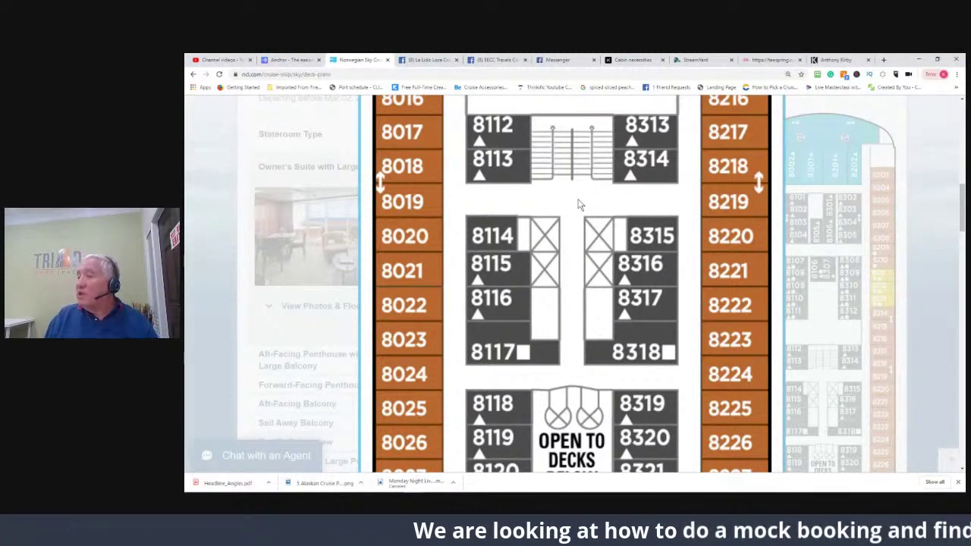
Examine the Deck 8 cabins around the elevators, from 8114 to 8322, and close the magnified deck plan
{"action": "scroll", "coordinate": [575, 351], "scroll_direction": "down", "scroll_amount": 2}
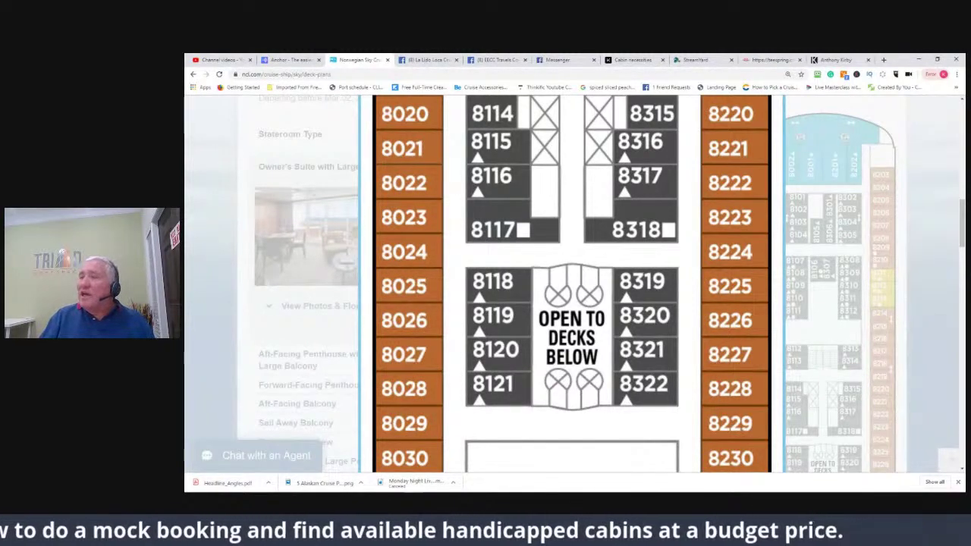
{"action": "scroll", "coordinate": [511, 352], "scroll_direction": "up", "scroll_amount": 1}
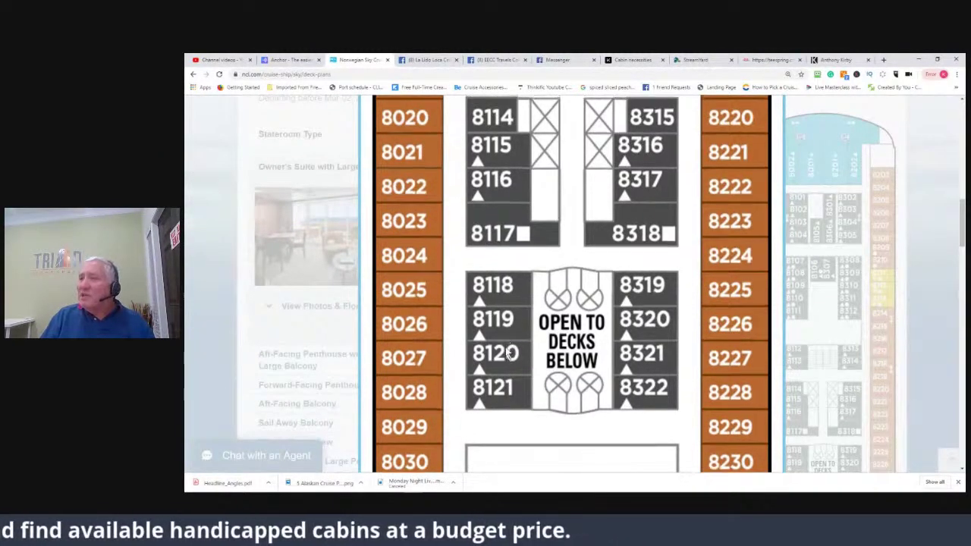
{"action": "scroll", "coordinate": [511, 353], "scroll_direction": "up", "scroll_amount": 8}
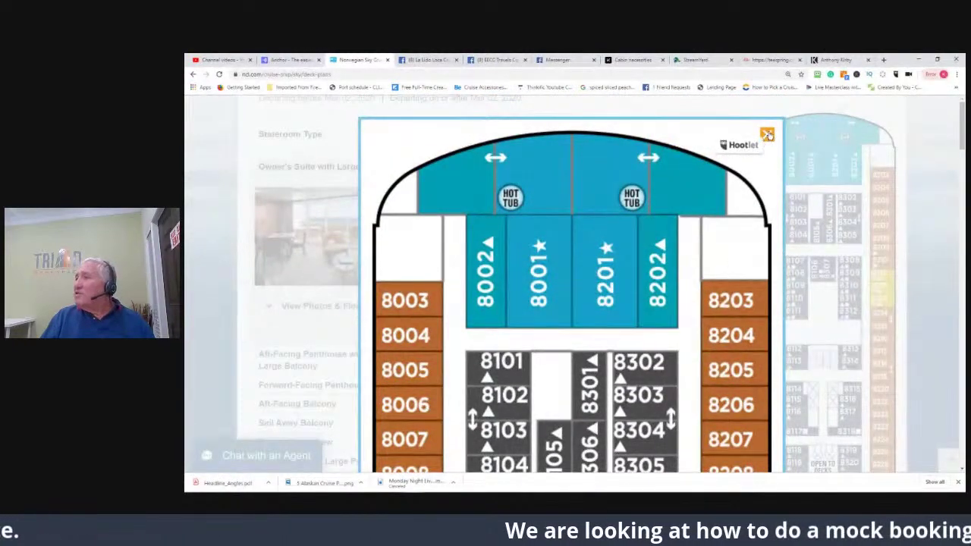
{"action": "left_click", "coordinate": [767, 134]}
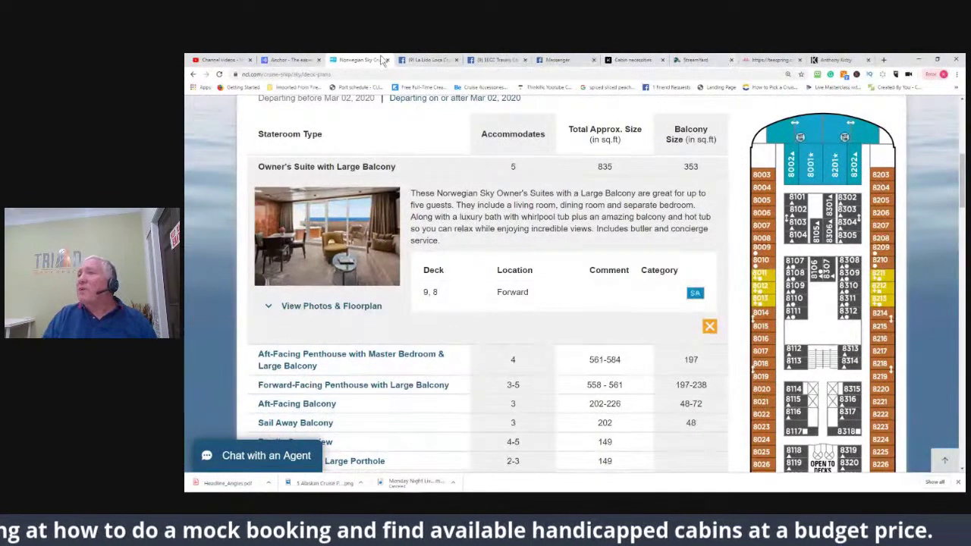
Switch to Facebook to view the latest notifications, and return to the Norwegian Sky deck plans page
{"action": "left_click", "coordinate": [484, 61]}
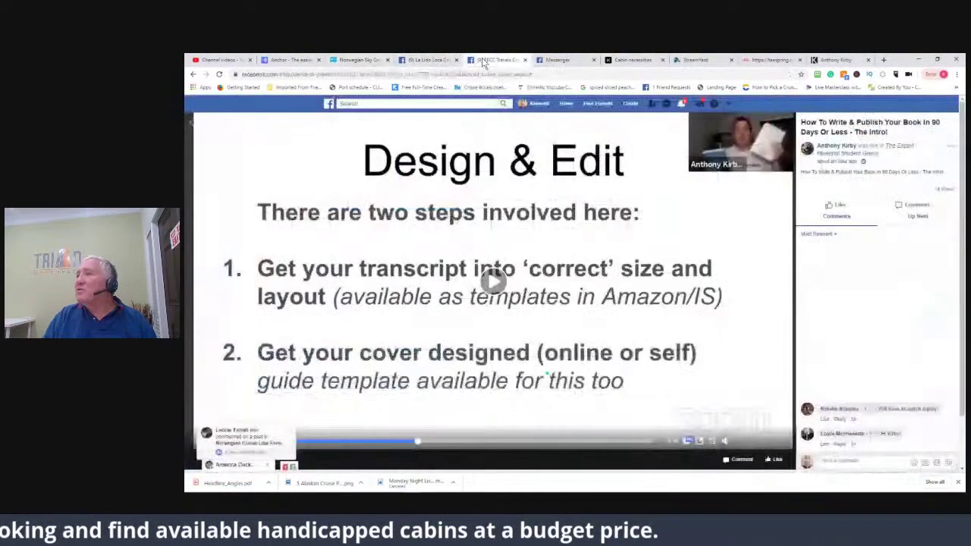
{"action": "left_click", "coordinate": [680, 105]}
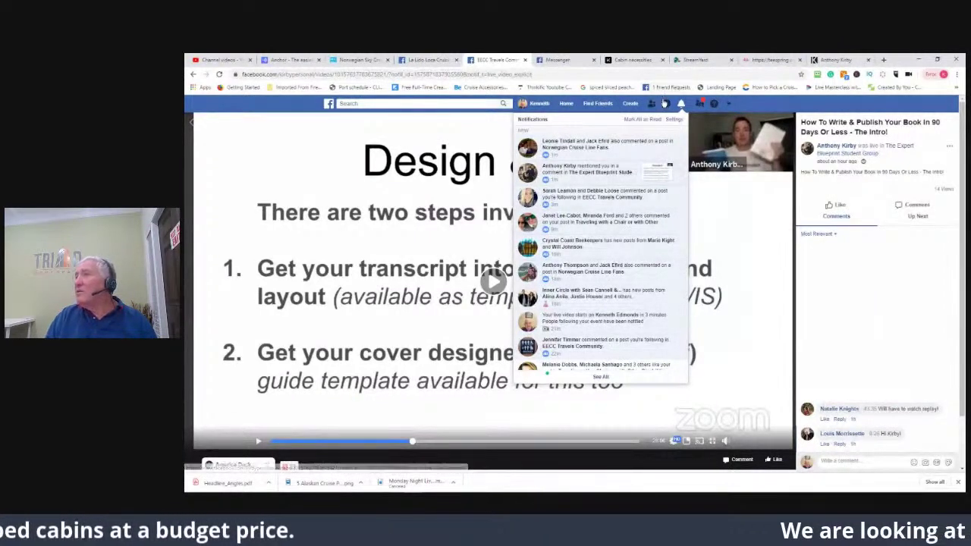
{"action": "left_click", "coordinate": [367, 61]}
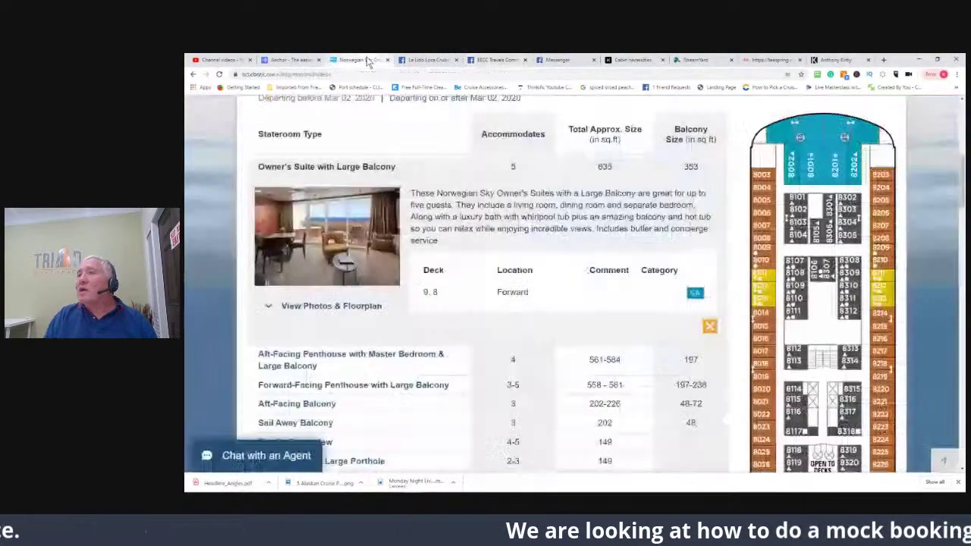